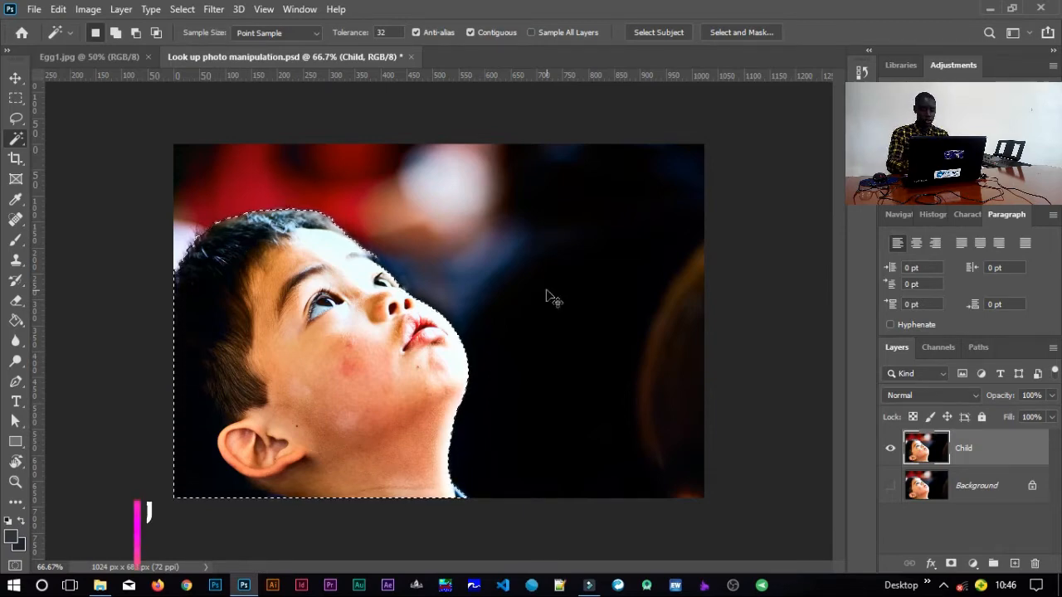
Copy the selected child onto a new layer and check the cutout with the Child layer temporarily hidden
{"action": "key", "text": "ctrl+j"}
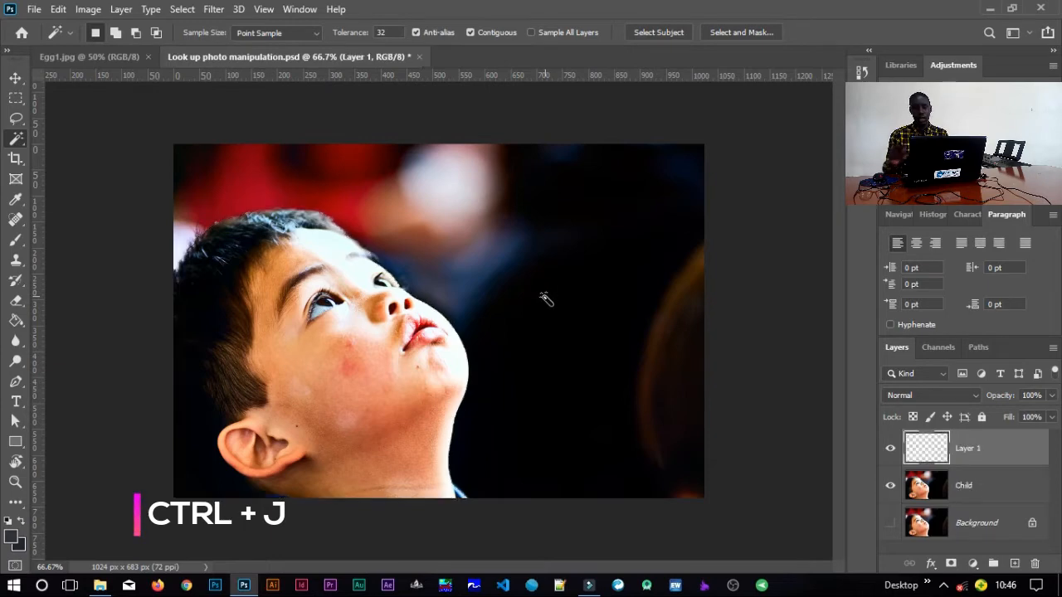
{"action": "left_click", "coordinate": [890, 448]}
{"action": "left_click", "coordinate": [892, 487]}
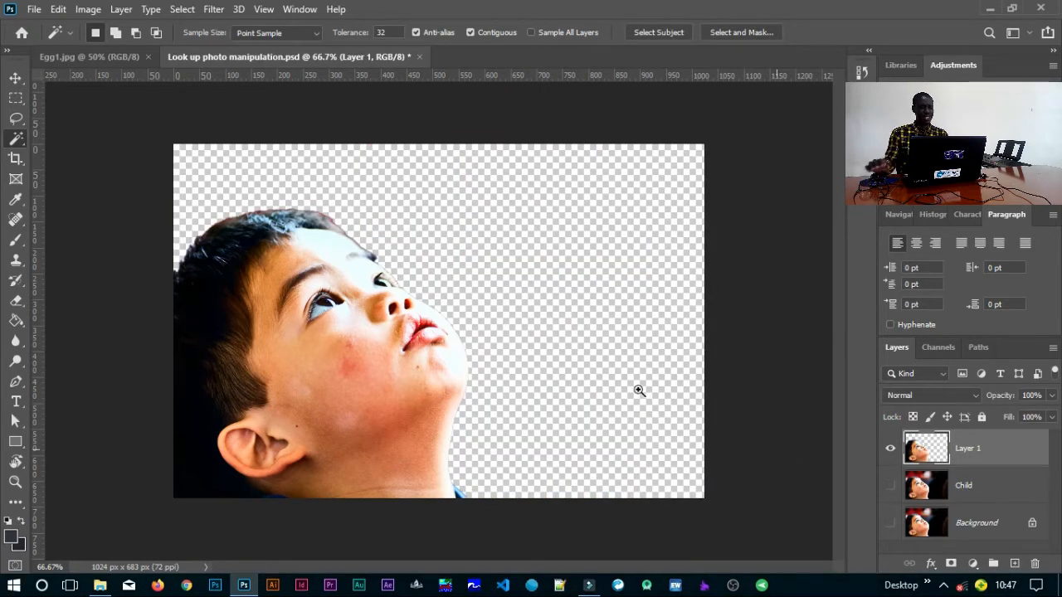
{"action": "left_click_drag", "start_coordinate": [344, 224], "coordinate": [400, 302]}
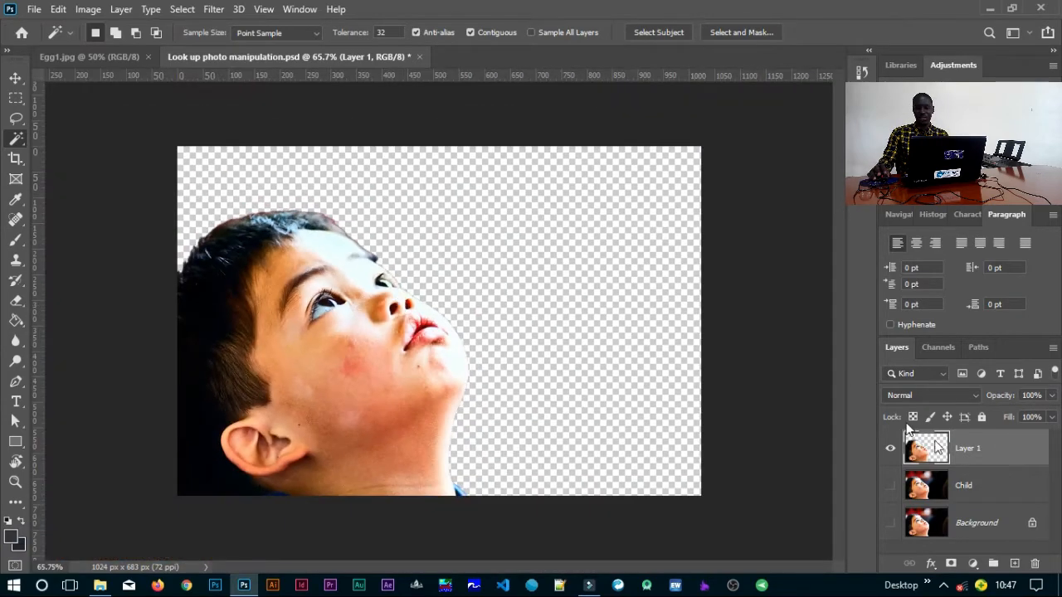
{"action": "left_click", "coordinate": [891, 486]}
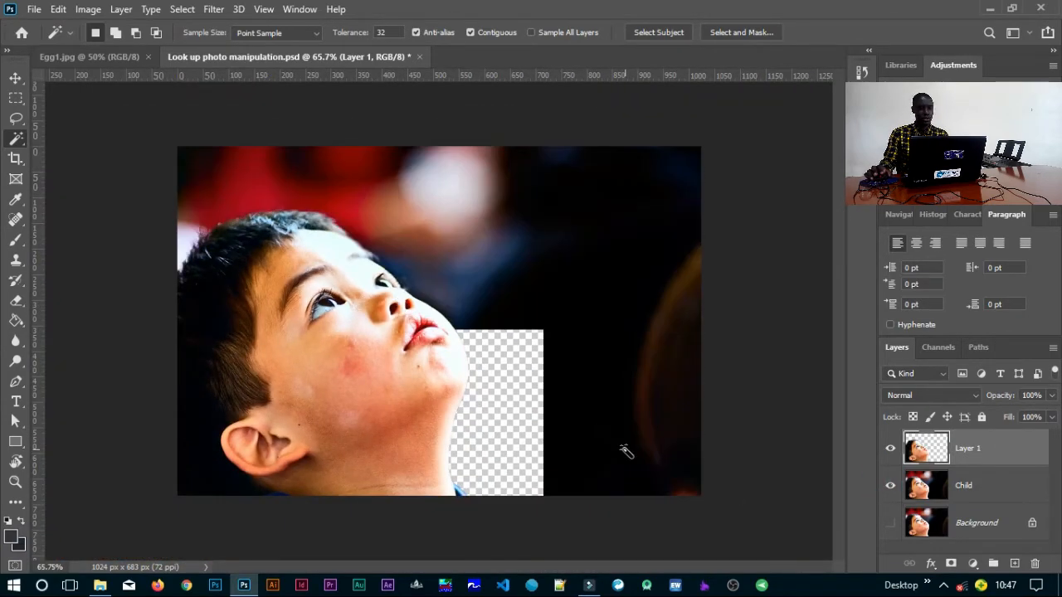
Add a Curves adjustment above the Child layer, lowering the shadows and midtones and slightly lifting the highlights
{"action": "key", "text": "v"}
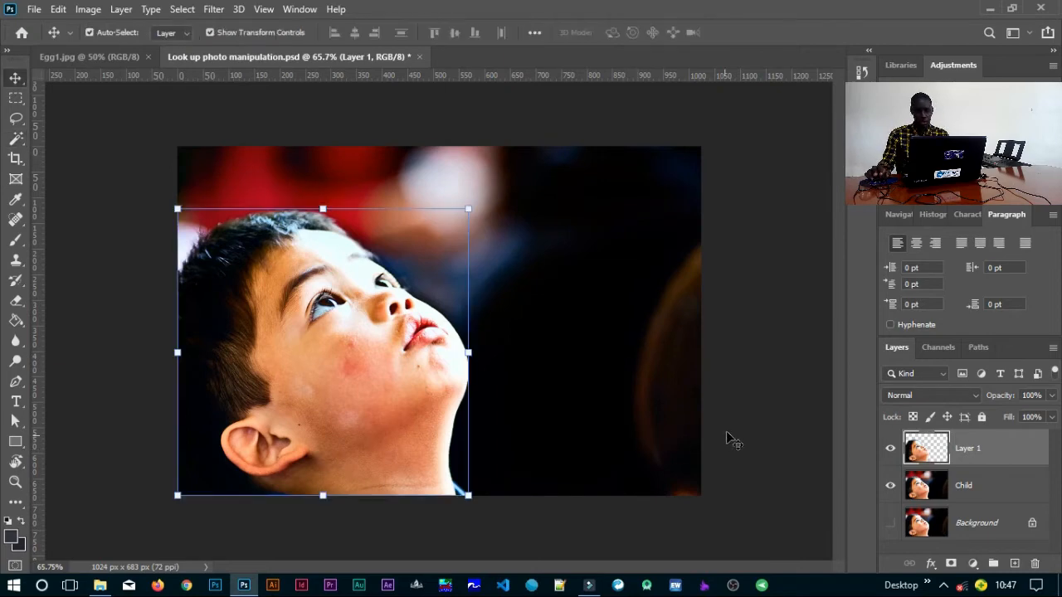
{"action": "left_click", "coordinate": [738, 440]}
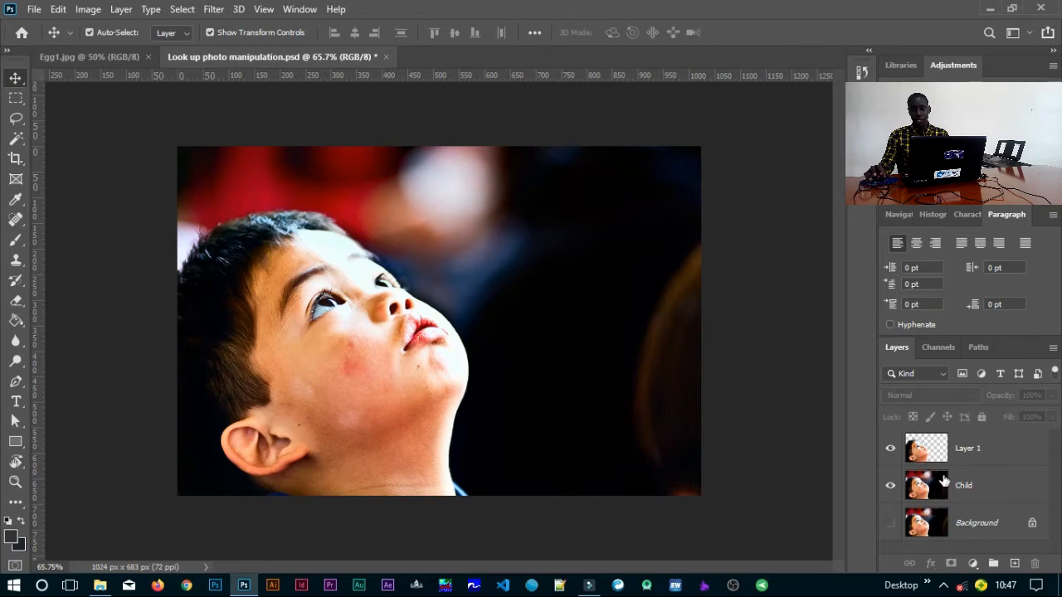
{"action": "left_click", "coordinate": [968, 492]}
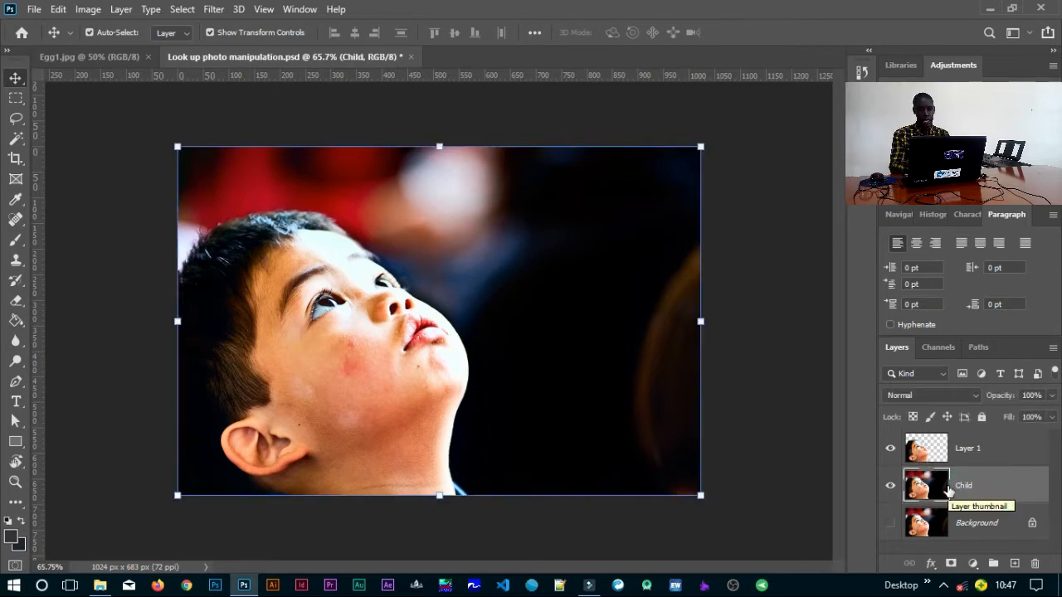
{"action": "left_click", "coordinate": [973, 565]}
{"action": "left_click", "coordinate": [951, 367]}
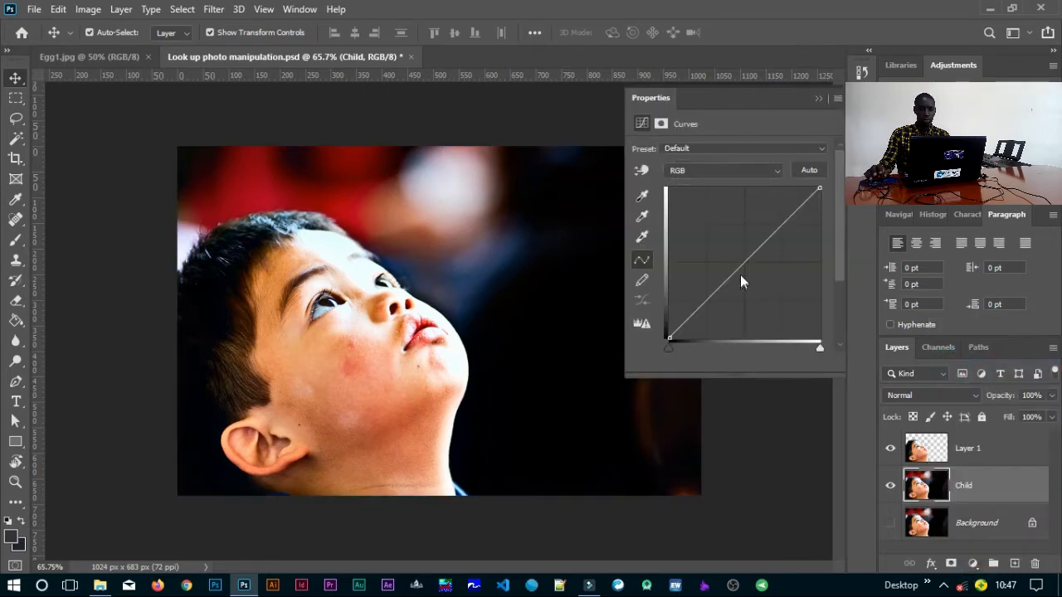
{"action": "left_click_drag", "start_coordinate": [745, 260], "coordinate": [754, 283]}
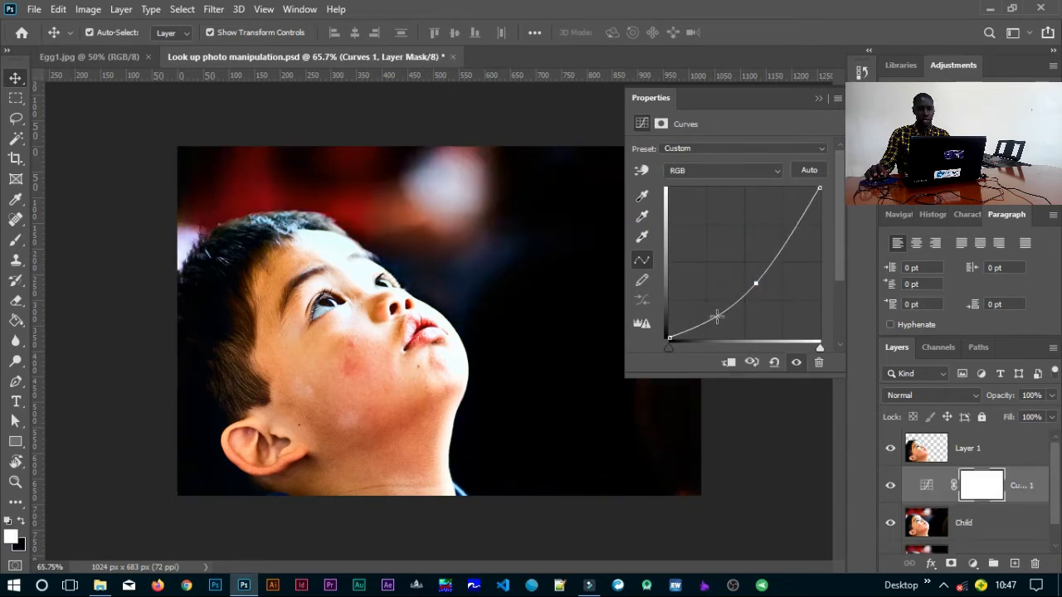
{"action": "left_click_drag", "start_coordinate": [717, 316], "coordinate": [721, 319]}
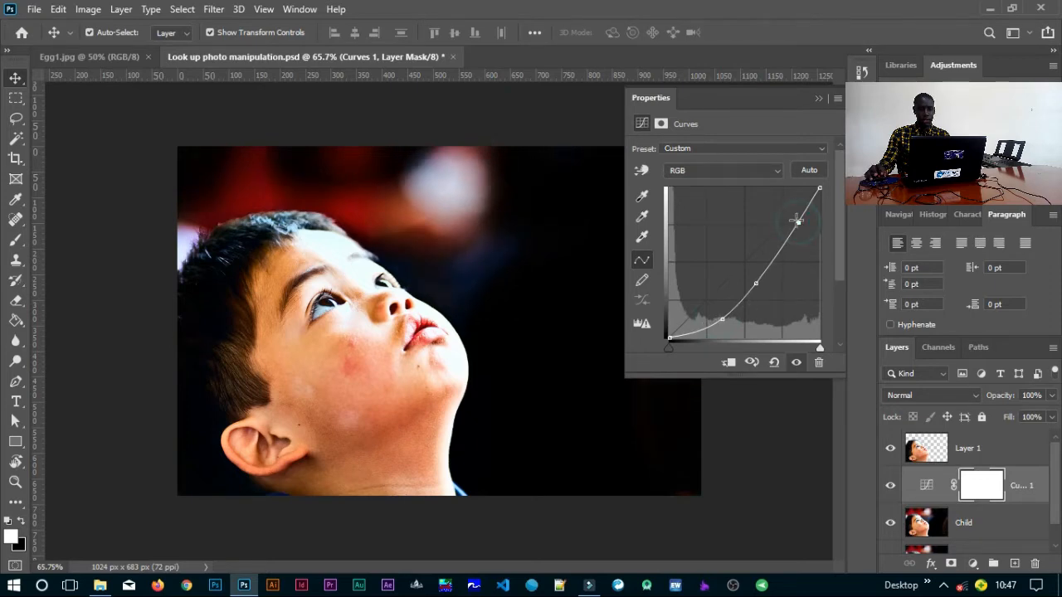
{"action": "left_click_drag", "start_coordinate": [798, 222], "coordinate": [797, 217]}
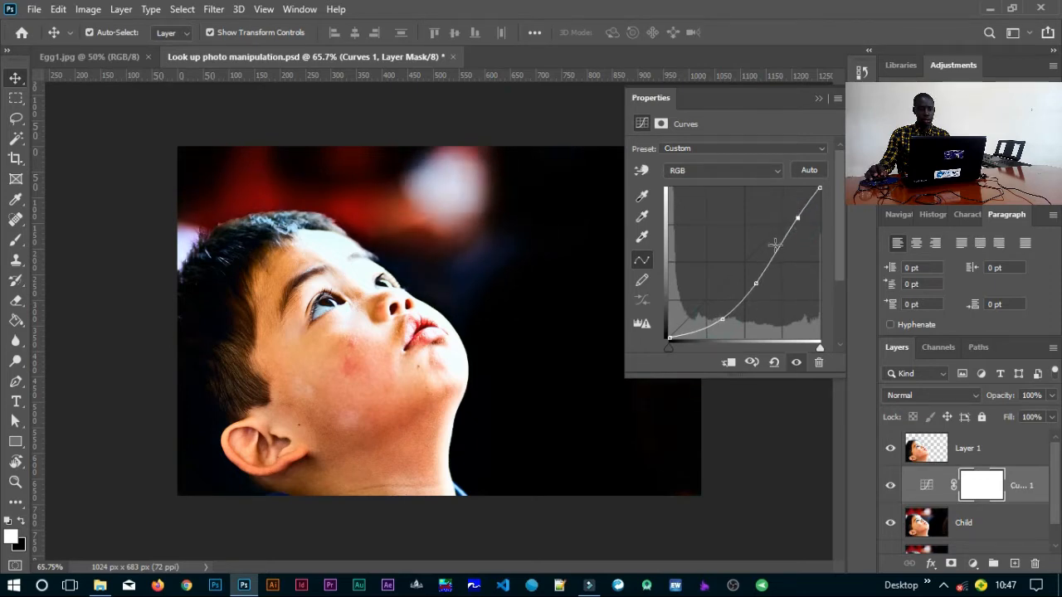
{"action": "left_click", "coordinate": [758, 283]}
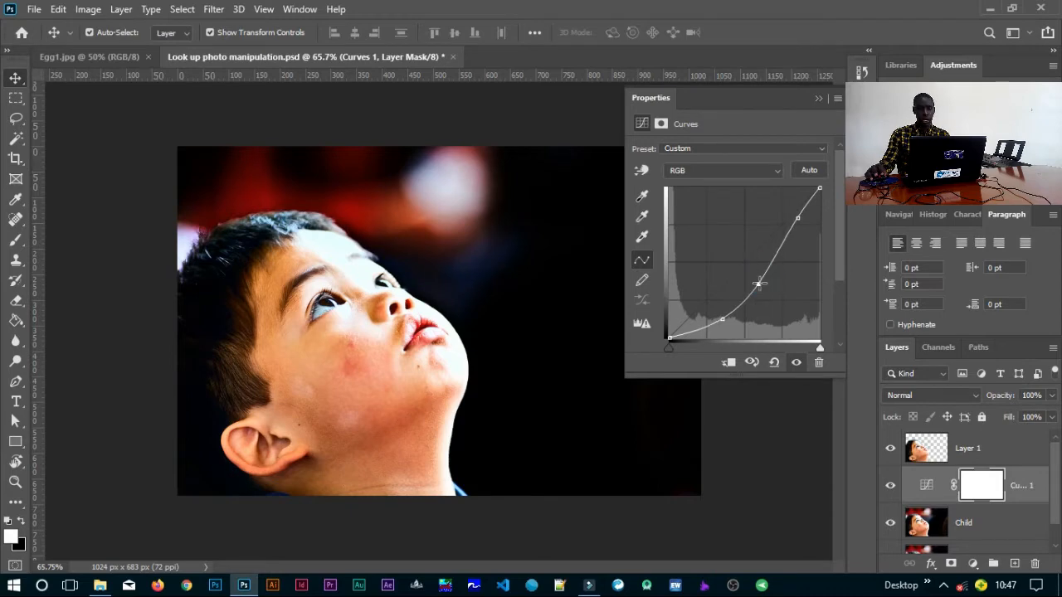
{"action": "left_click", "coordinate": [818, 99]}
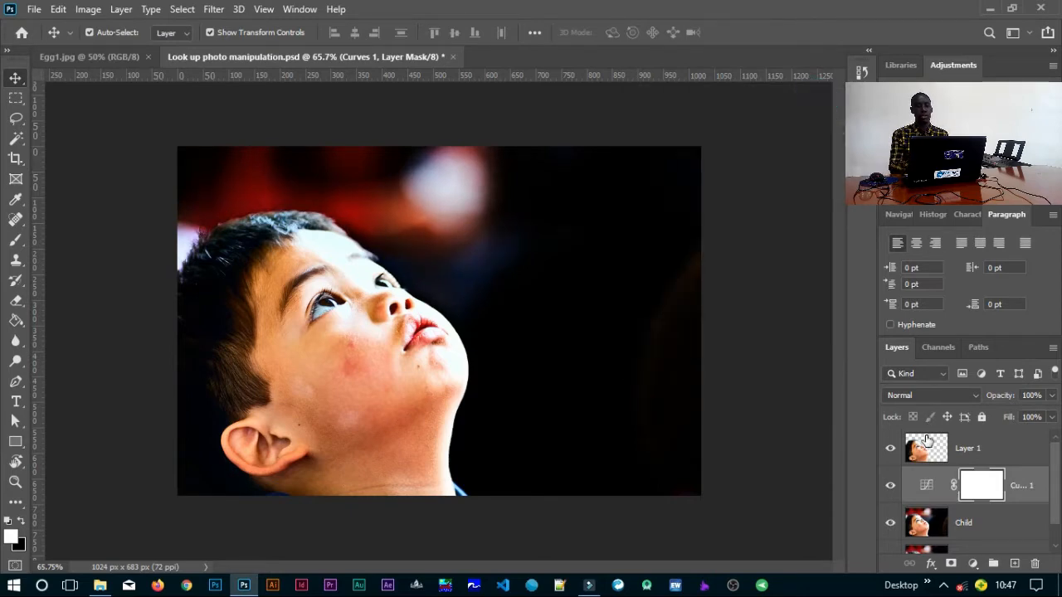
Add a Levels adjustment above the first Curves layer with input levels 39, 1.22 and 242
{"action": "left_click", "coordinate": [973, 564]}
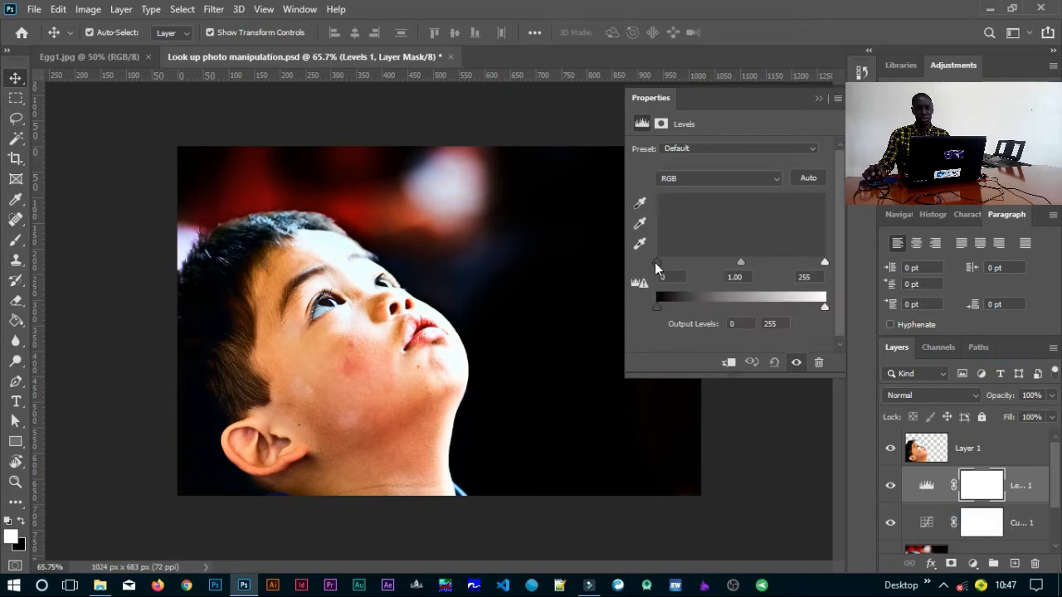
{"action": "left_click_drag", "start_coordinate": [657, 266], "coordinate": [674, 267]}
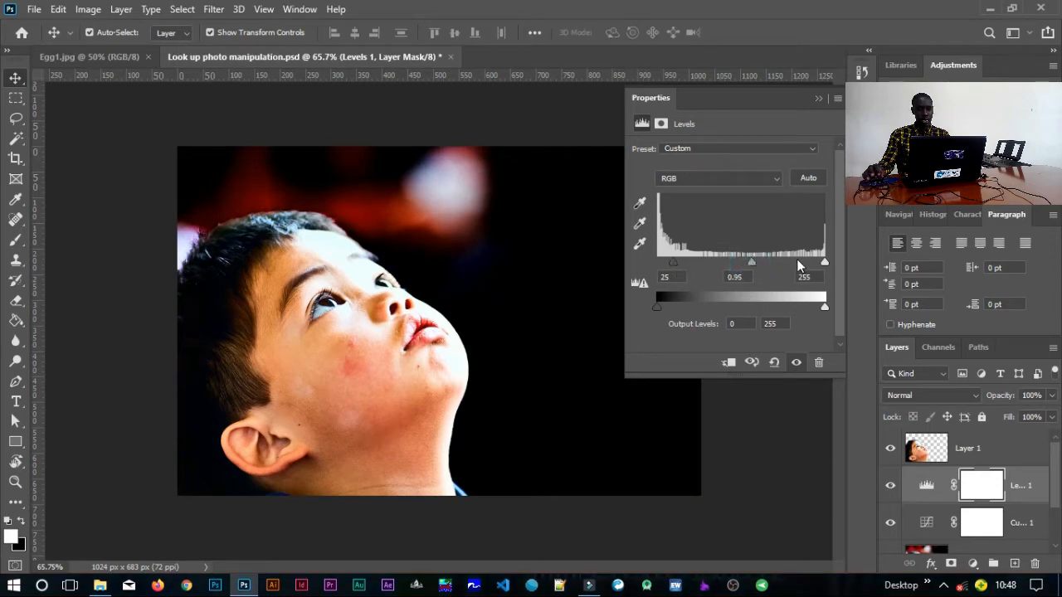
{"action": "left_click_drag", "start_coordinate": [820, 267], "coordinate": [817, 267]}
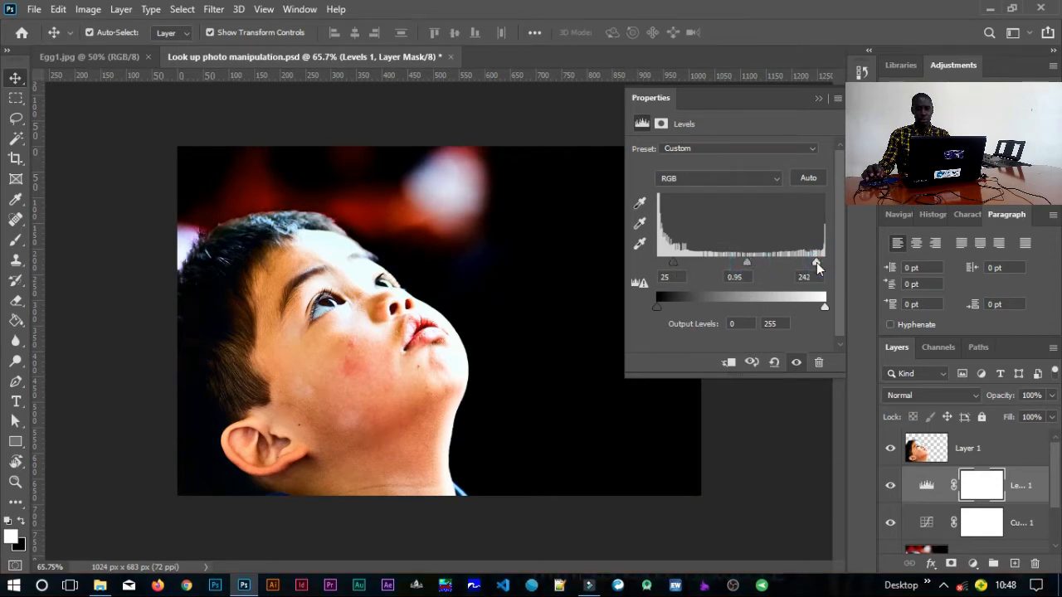
{"action": "left_click", "coordinate": [753, 265]}
{"action": "left_click_drag", "start_coordinate": [678, 268], "coordinate": [739, 260]}
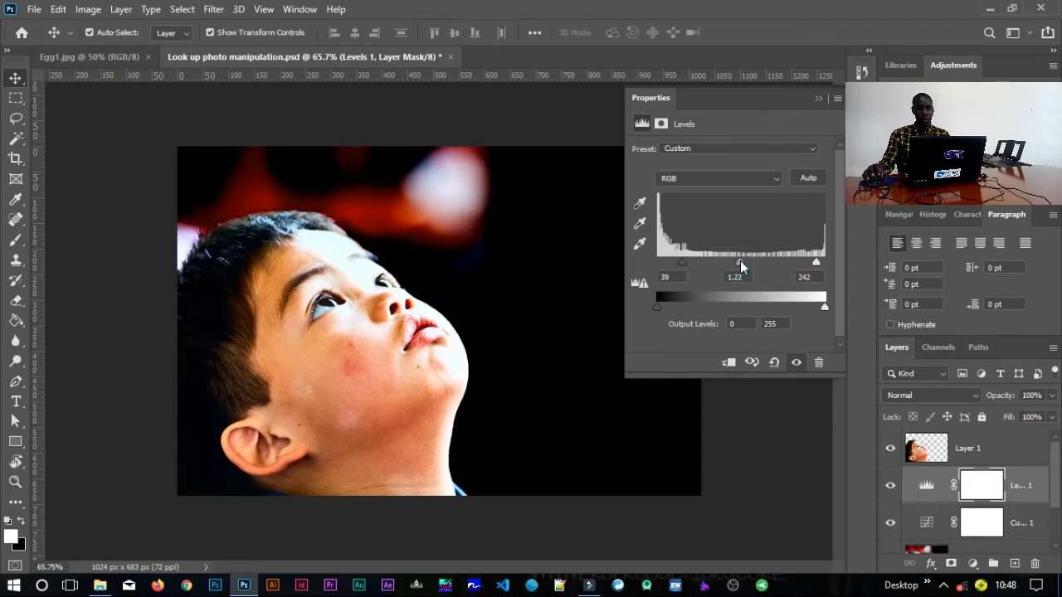
{"action": "left_click", "coordinate": [819, 98]}
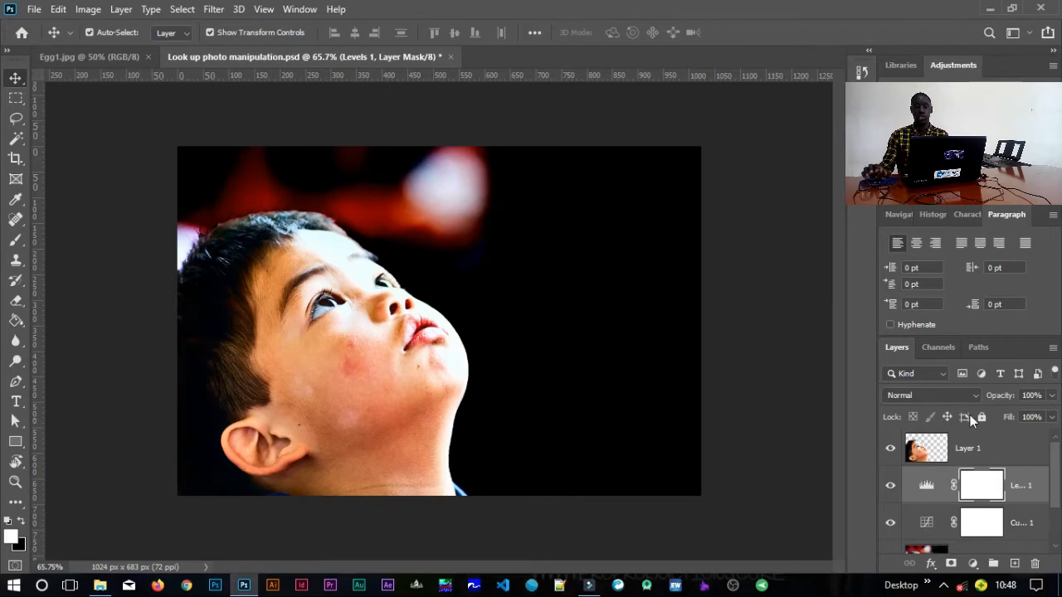
Rename the child cutout layer, Layer 1, as Separate
{"action": "left_click", "coordinate": [972, 458]}
{"action": "double_click", "coordinate": [995, 455]}
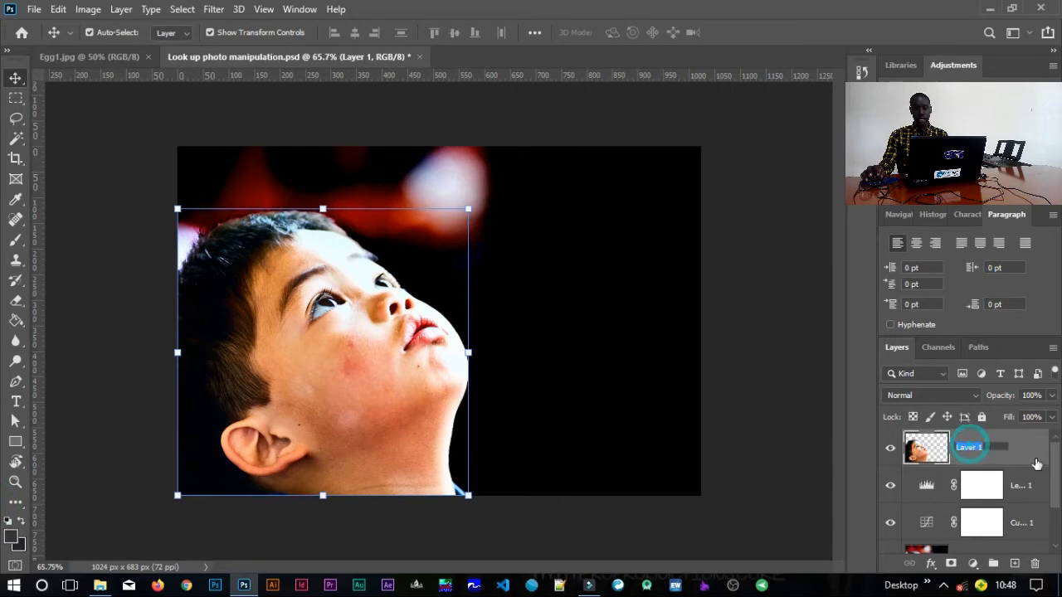
{"action": "type", "text": "Sepa"}
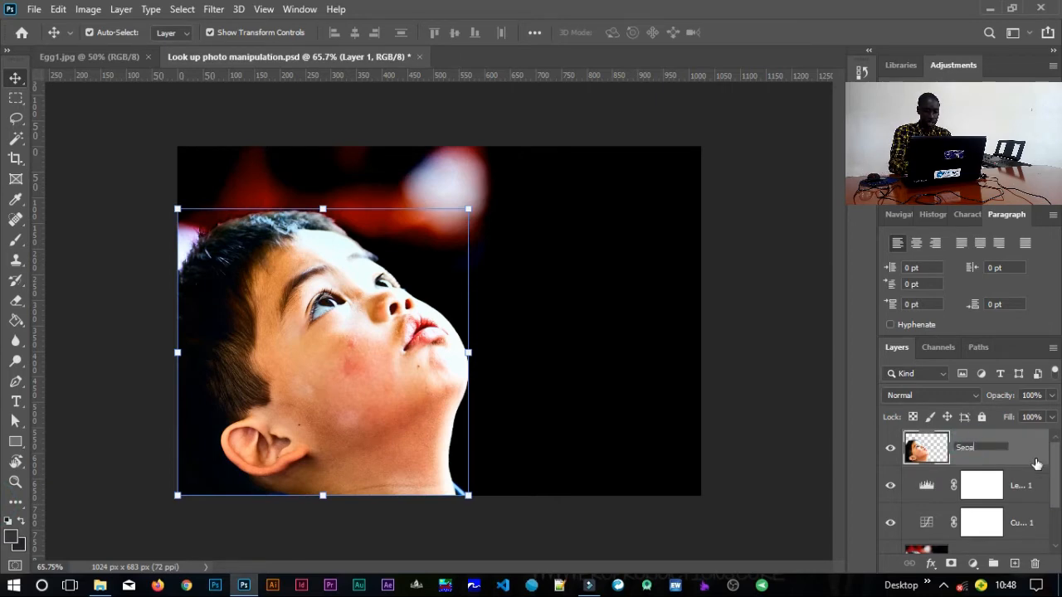
{"action": "type", "text": "rate"}
{"action": "key", "text": "Return"}
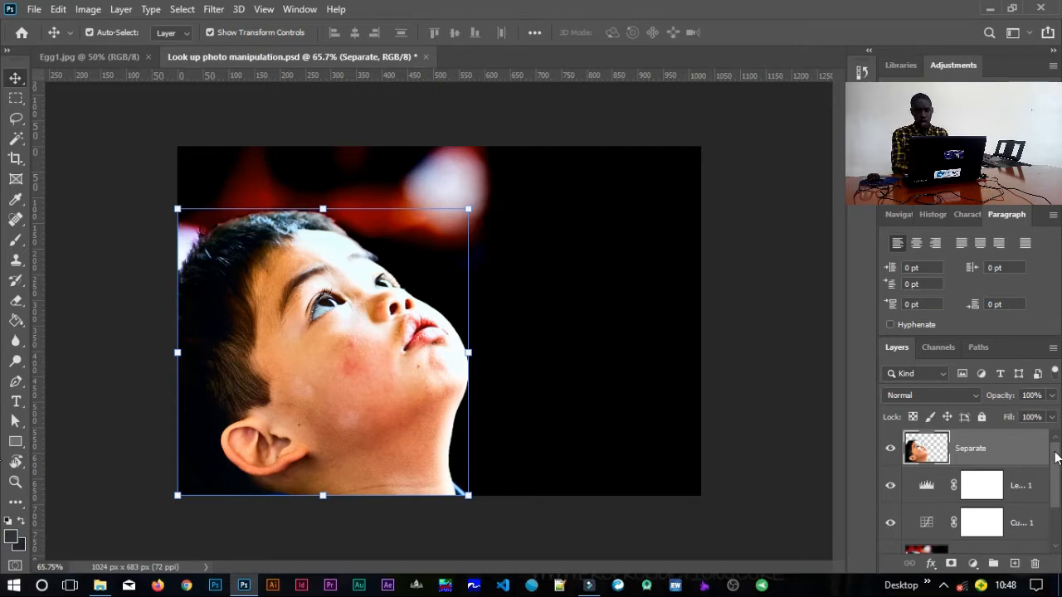
Add a Curves adjustment clipped to the Separate layer, lowering its shadows and midtones and slightly lifting its highlights
{"action": "left_click", "coordinate": [975, 565]}
{"action": "left_click", "coordinate": [961, 363]}
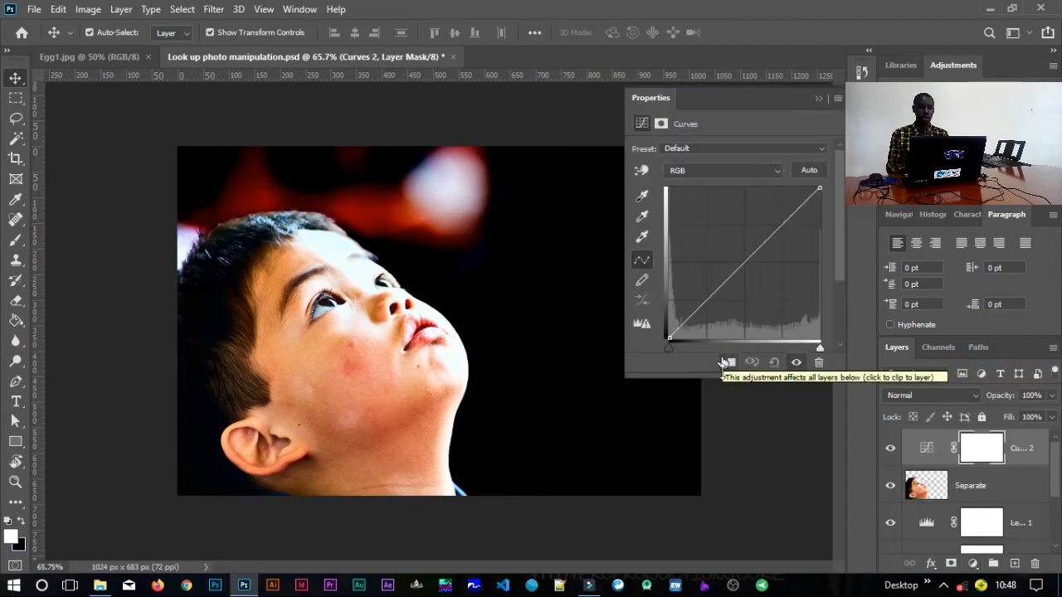
{"action": "left_click", "coordinate": [726, 362]}
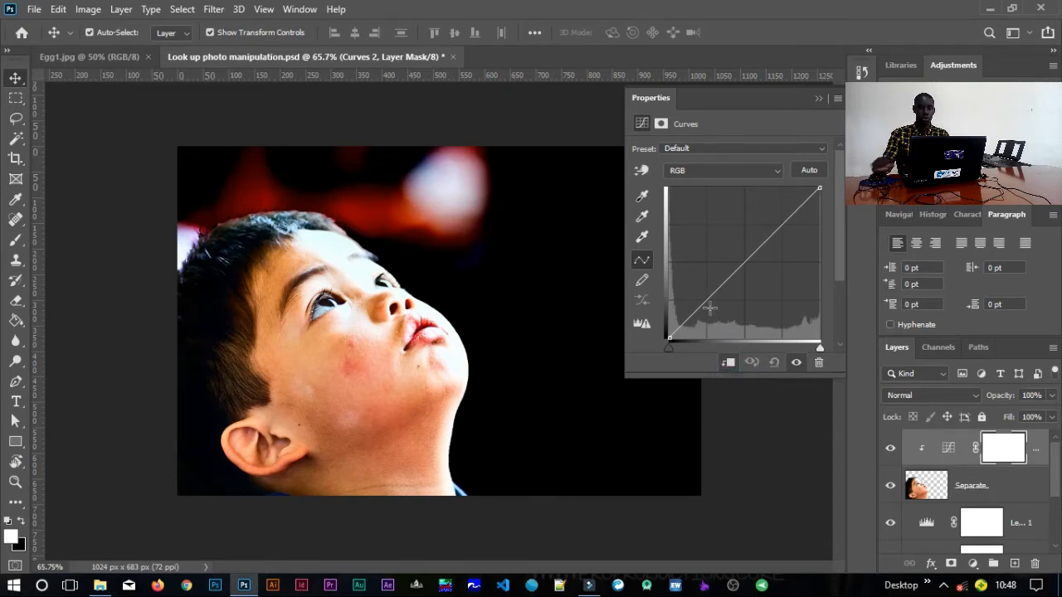
{"action": "mouse_move", "coordinate": [745, 264]}
{"action": "left_mouse_down"}
{"action": "mouse_move", "coordinate": [744, 279]}
{"action": "mouse_move", "coordinate": [754, 278]}
{"action": "left_mouse_up"}
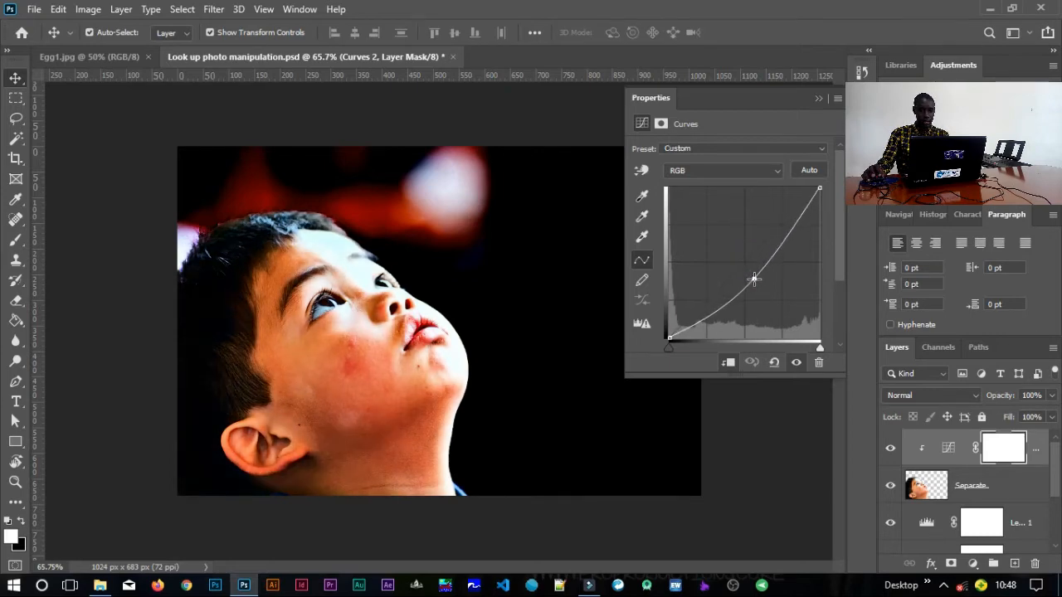
{"action": "left_click", "coordinate": [718, 309]}
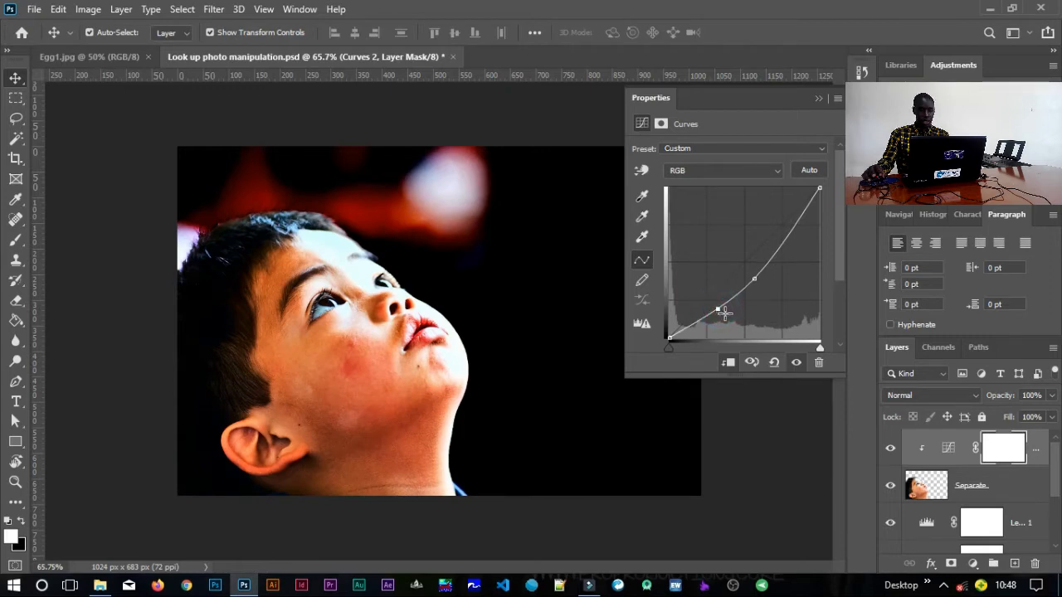
{"action": "left_click_drag", "start_coordinate": [718, 310], "coordinate": [726, 315]}
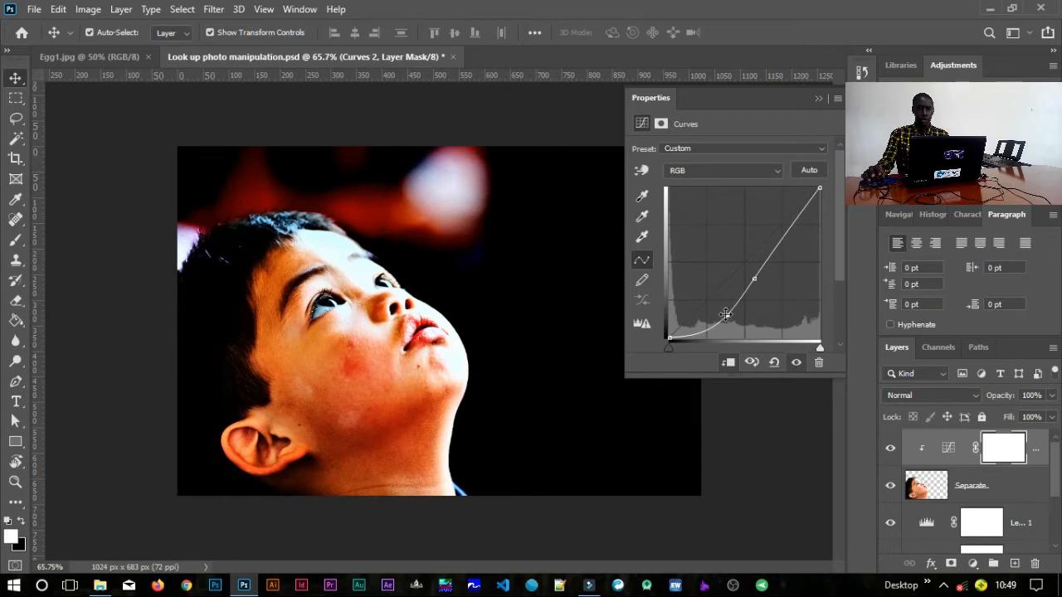
{"action": "left_click_drag", "start_coordinate": [725, 314], "coordinate": [726, 311]}
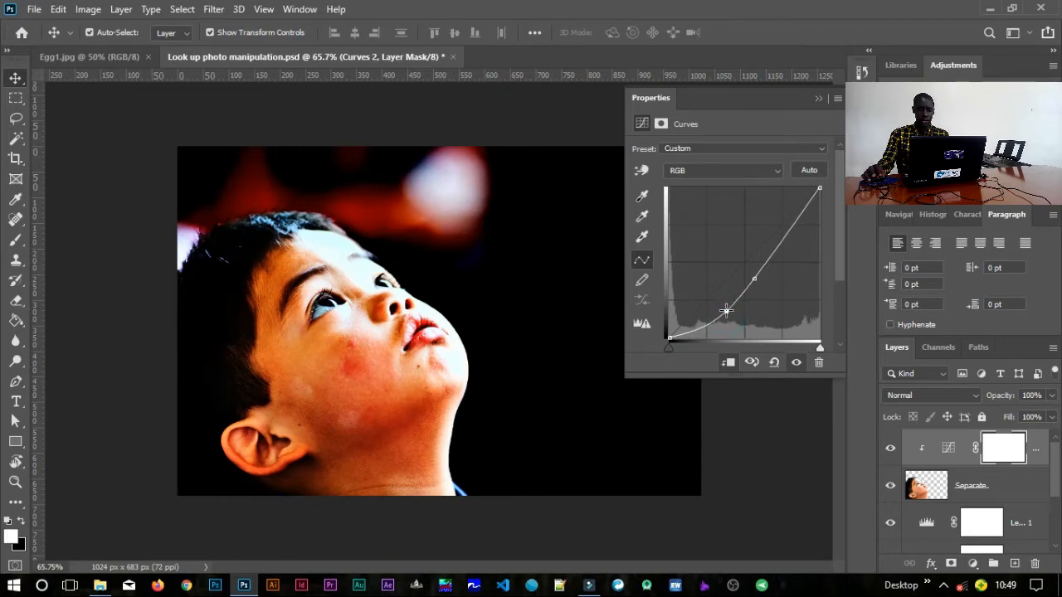
{"action": "left_click", "coordinate": [794, 219]}
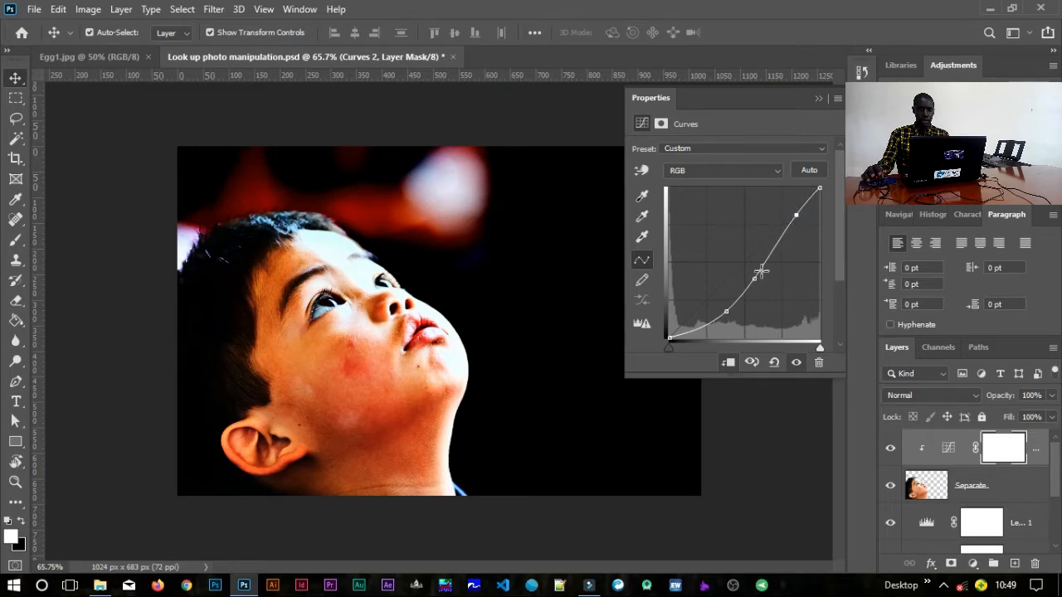
{"action": "left_click_drag", "start_coordinate": [755, 279], "coordinate": [758, 282]}
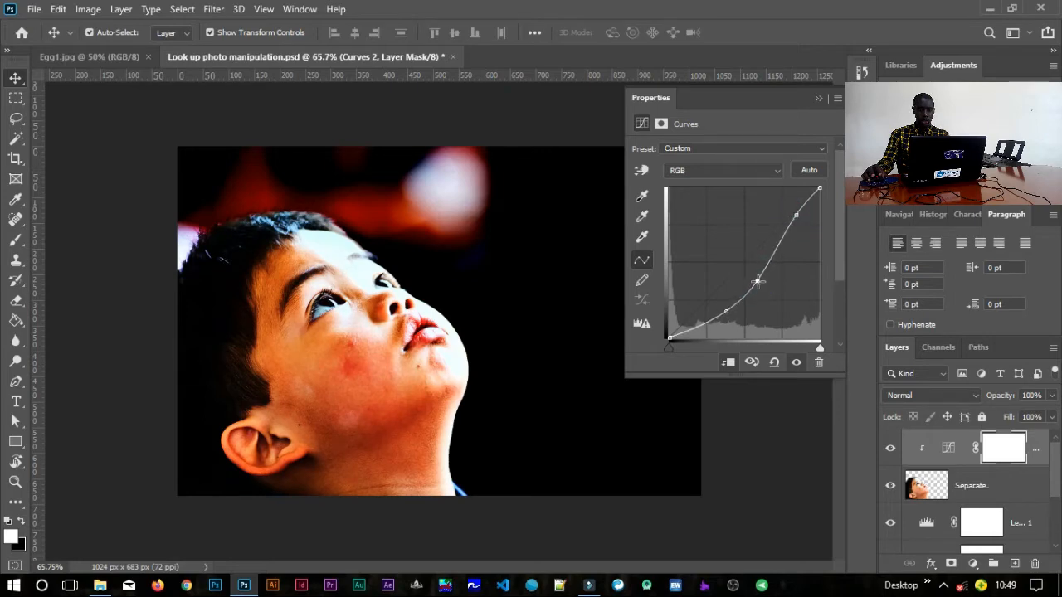
{"action": "left_click", "coordinate": [818, 99]}
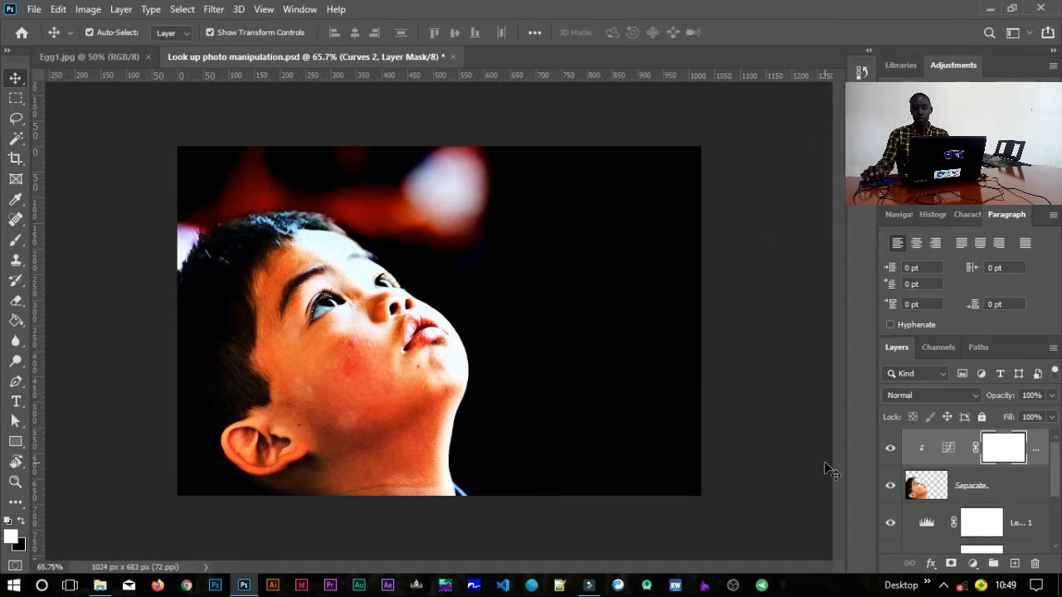
Add a Levels adjustment clipped to the Separate layer with input levels 32, 0.73 and 243
{"action": "left_click", "coordinate": [973, 564]}
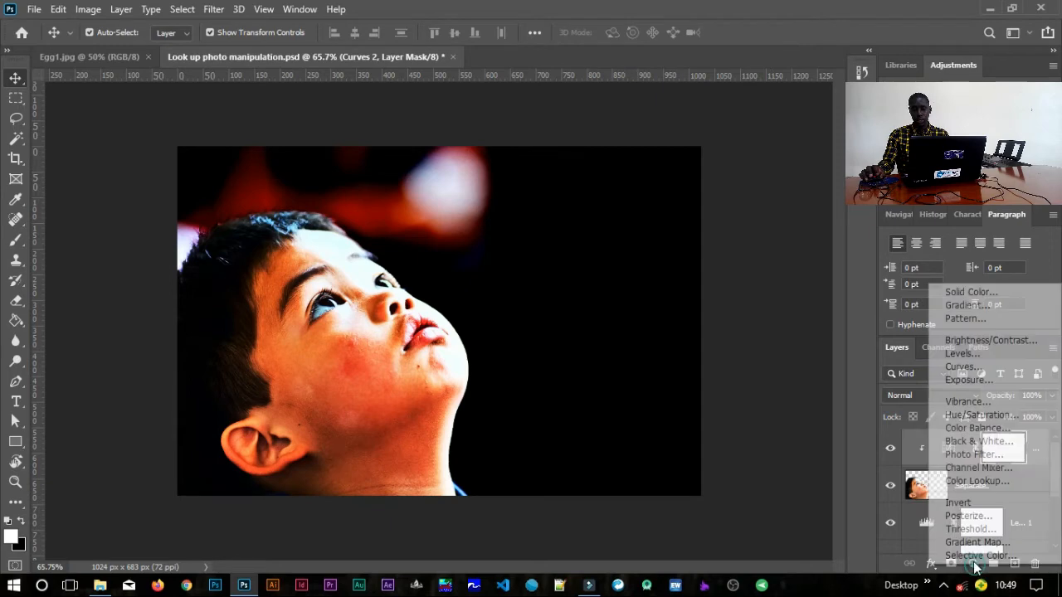
{"action": "left_click", "coordinate": [963, 353]}
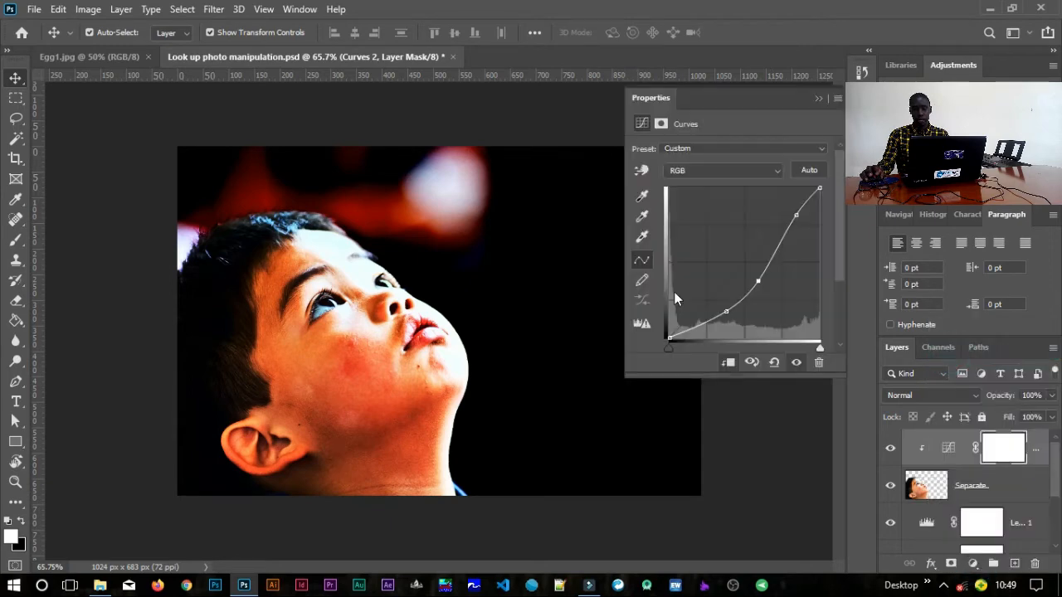
{"action": "left_click", "coordinate": [730, 363]}
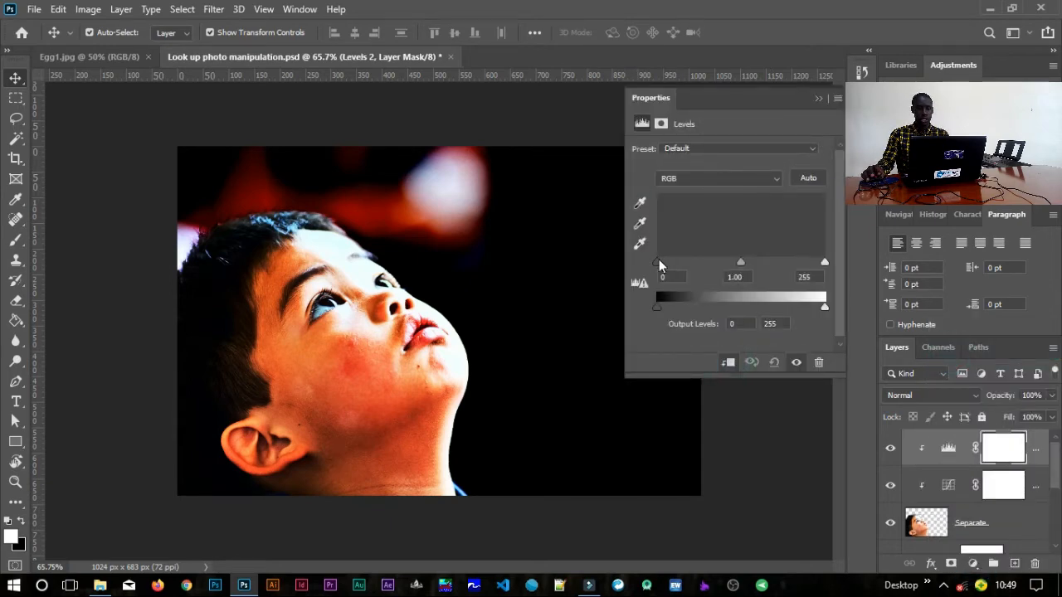
{"action": "left_click_drag", "start_coordinate": [661, 264], "coordinate": [671, 268]}
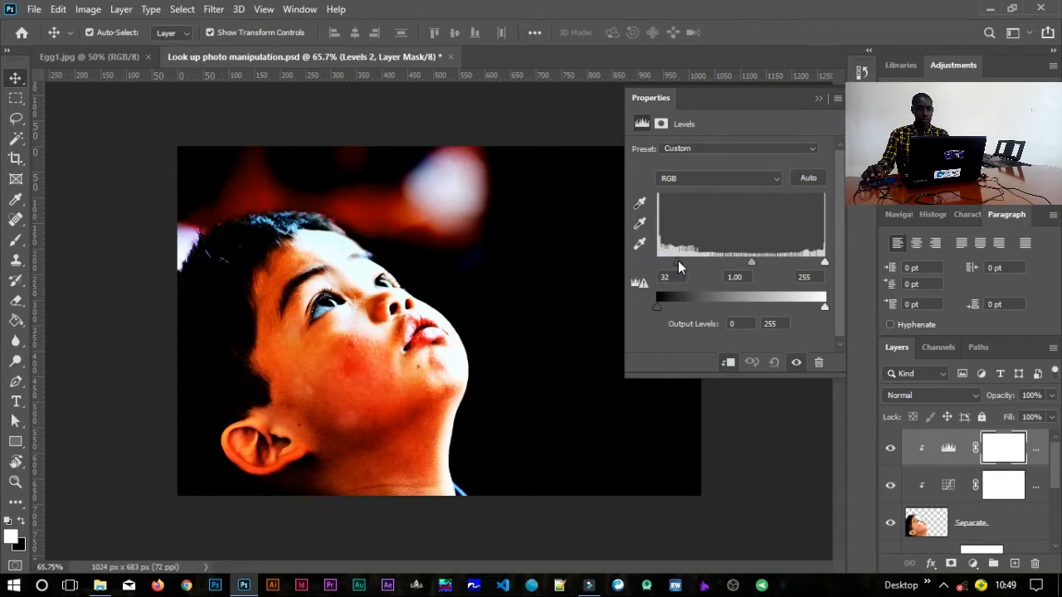
{"action": "left_click_drag", "start_coordinate": [752, 263], "coordinate": [820, 267]}
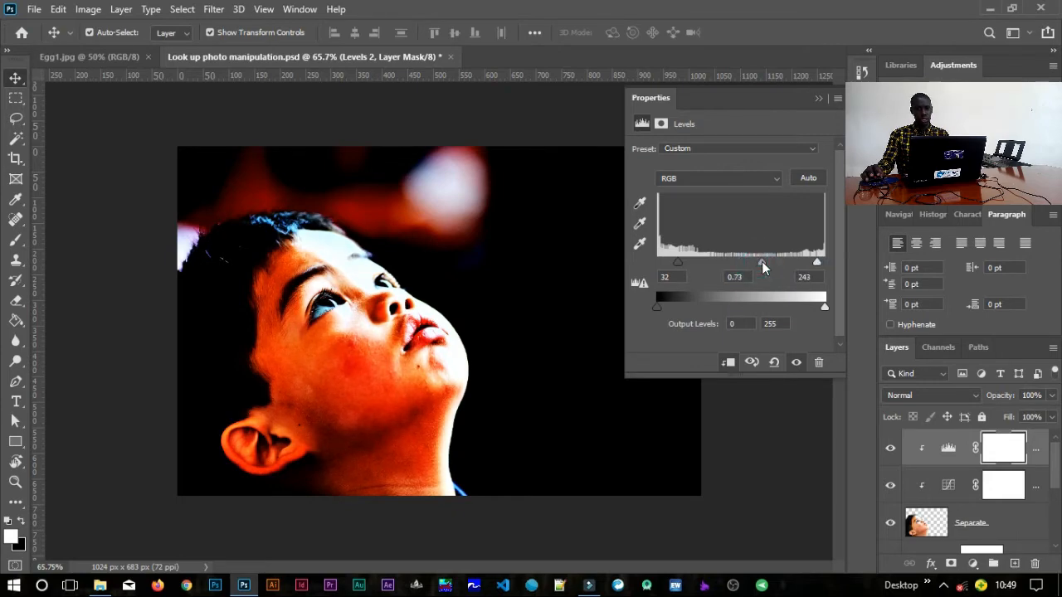
Raise the shadow input level of the Levels adjustment clipped to the Separate layer to 41 and deselect the layers
{"action": "left_click_drag", "start_coordinate": [677, 263], "coordinate": [685, 263]}
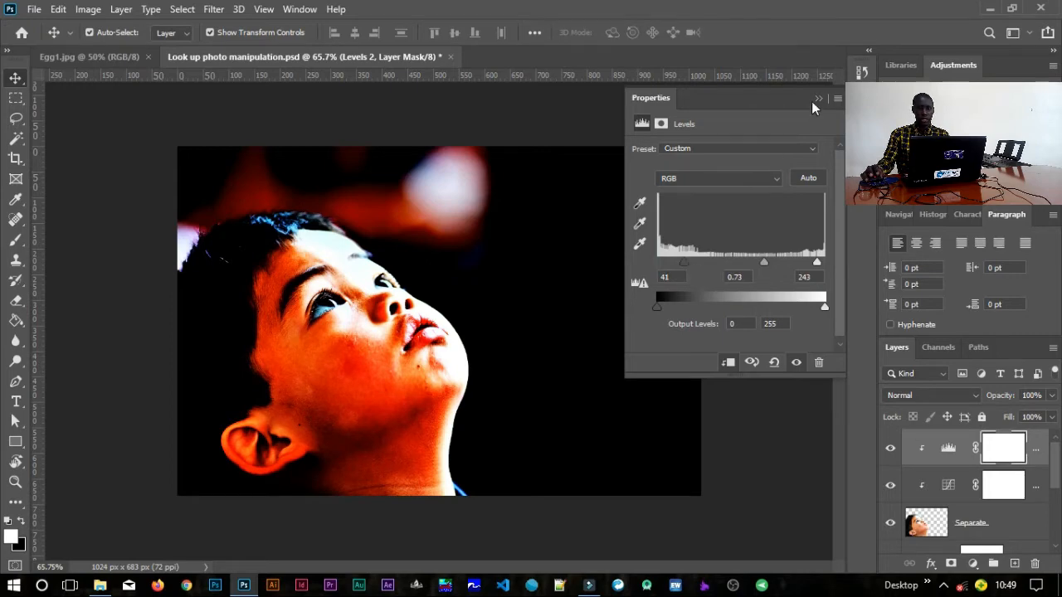
{"action": "left_click", "coordinate": [817, 101]}
{"action": "left_click", "coordinate": [816, 99]}
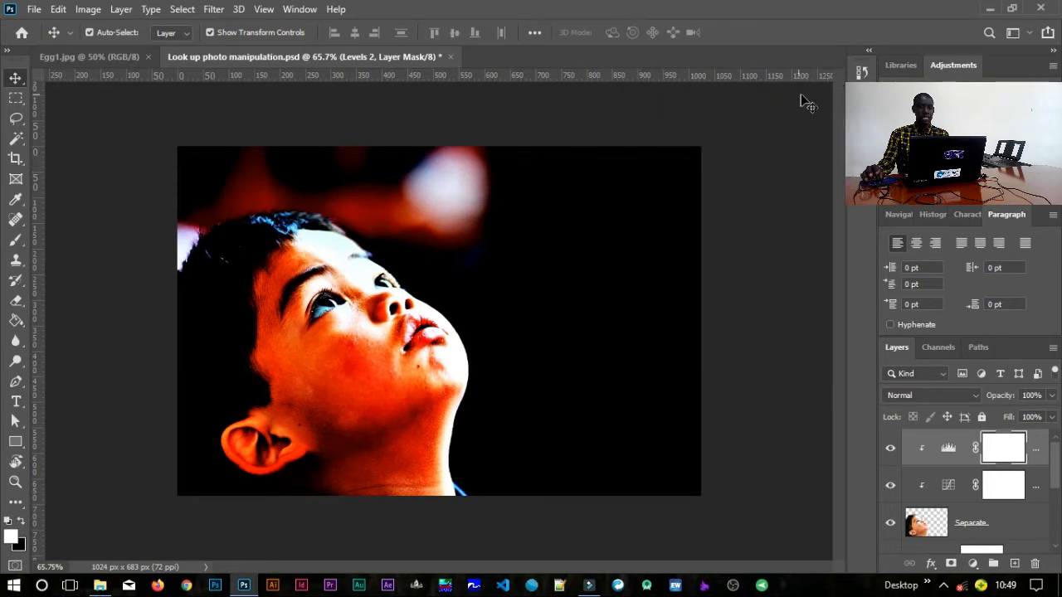
{"action": "left_click", "coordinate": [510, 297]}
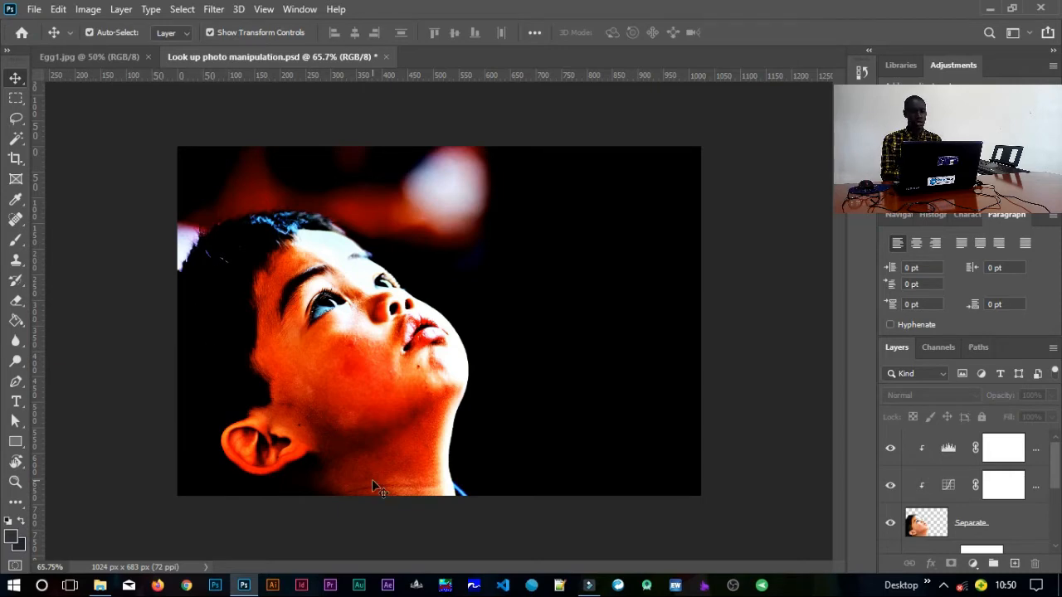
Try a Black & White adjustment above all layers with the Reds strongly lowered, hide its effect and delete it
{"action": "left_click", "coordinate": [974, 564]}
{"action": "left_click", "coordinate": [963, 354]}
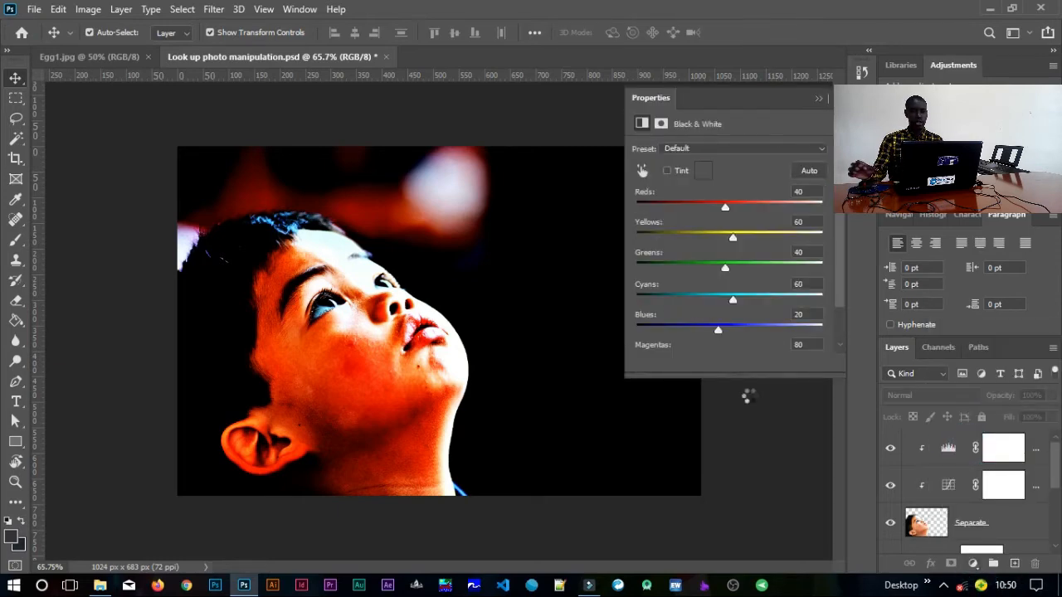
{"action": "left_click_drag", "start_coordinate": [724, 208], "coordinate": [648, 207]}
{"action": "left_click", "coordinate": [817, 99]}
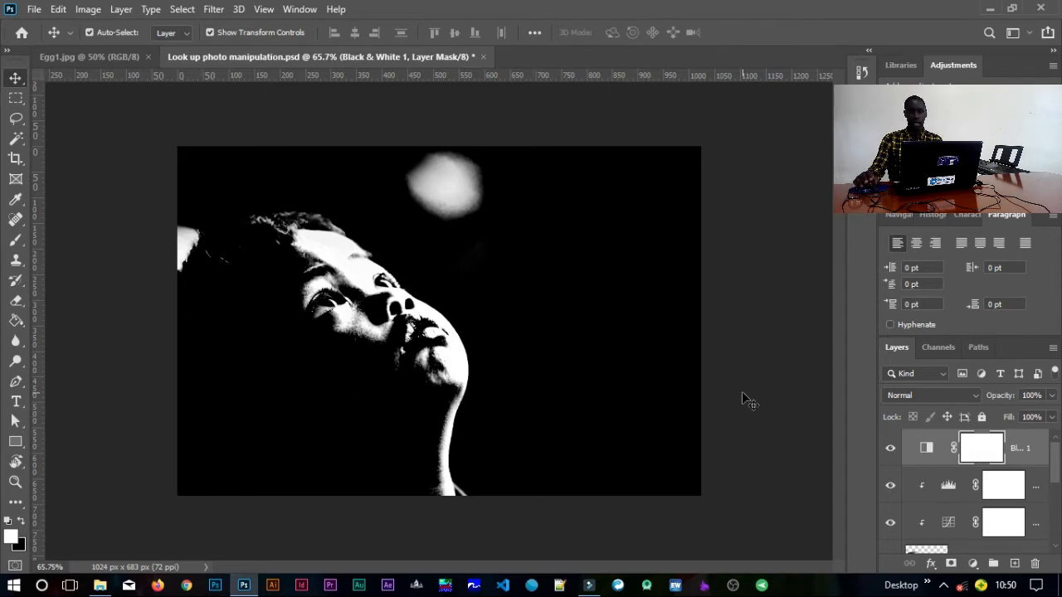
{"action": "left_click", "coordinate": [890, 448]}
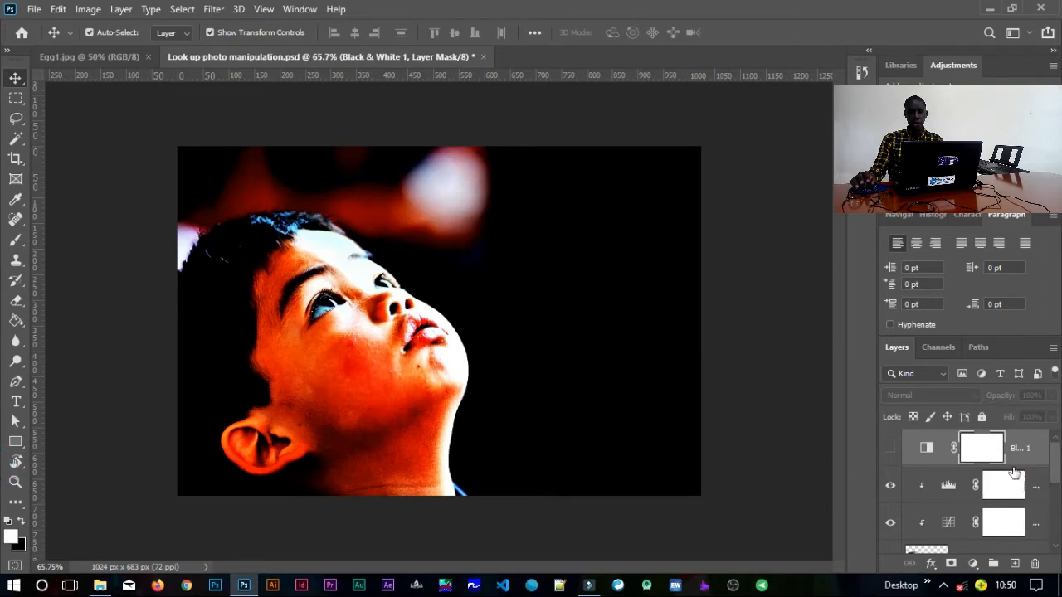
{"action": "left_click_drag", "start_coordinate": [1002, 459], "coordinate": [1036, 564]}
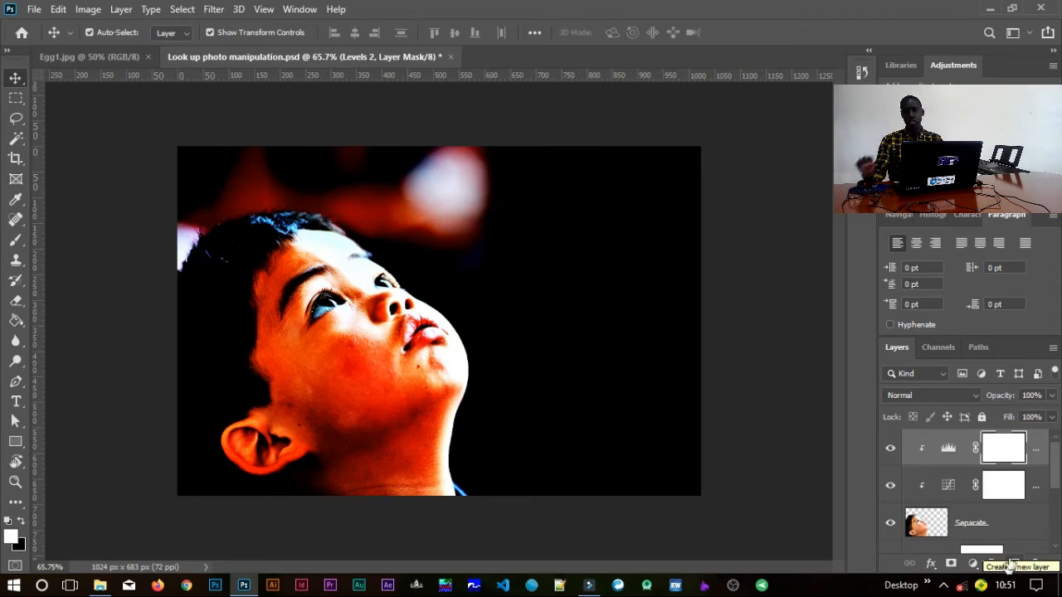
Add a new layer named Shadow above the clipped Levels adjustment and clip it to the Separate layer
{"action": "left_click", "coordinate": [1016, 565]}
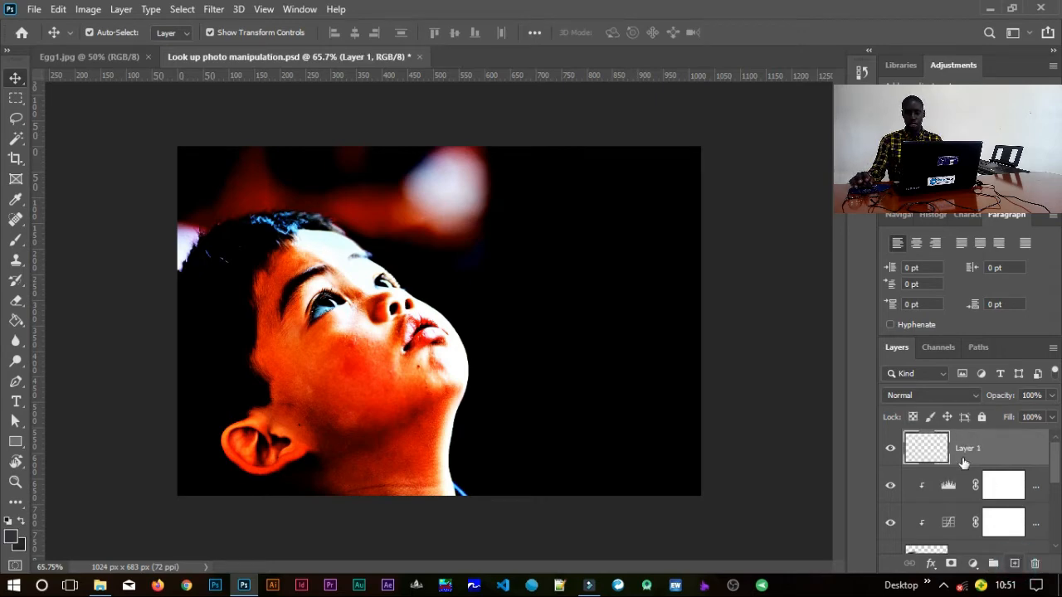
{"action": "left_click", "coordinate": [965, 448]}
{"action": "double_click", "coordinate": [990, 453]}
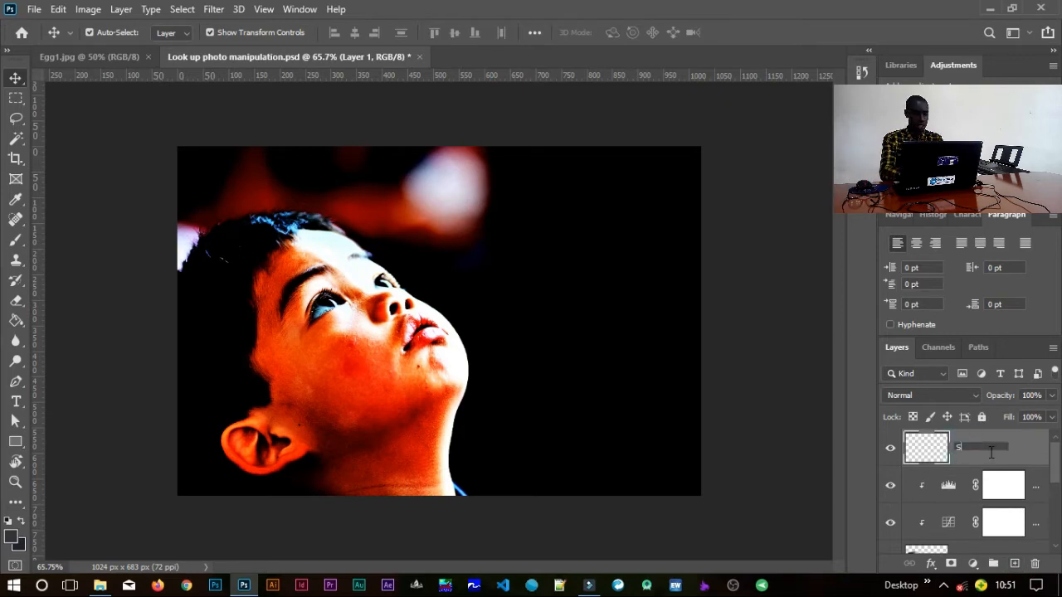
{"action": "key", "text": "Return"}
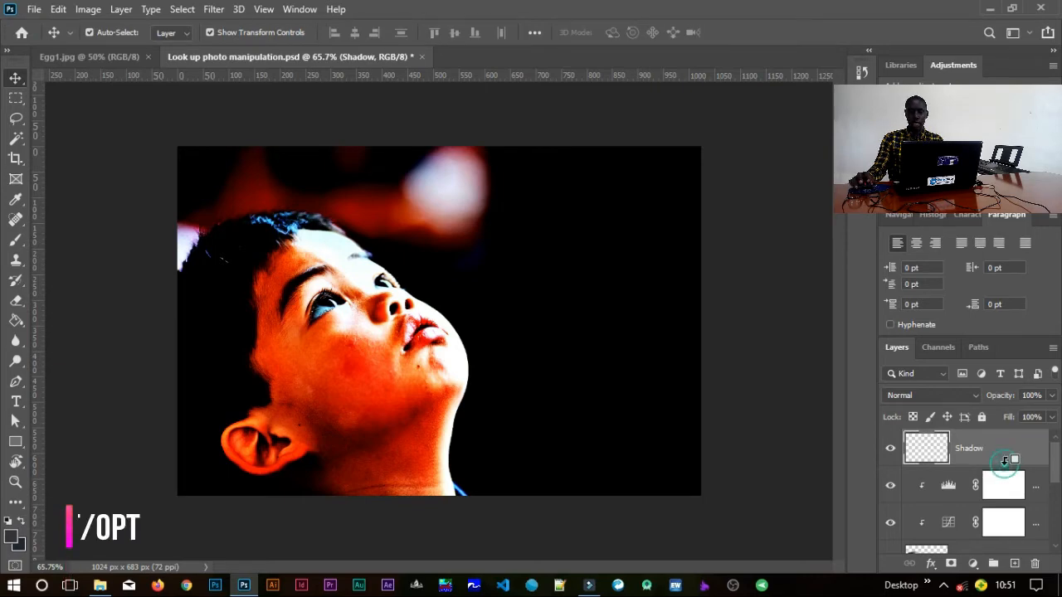
{"action": "left_click", "coordinate": [1005, 460], "text": "alt"}
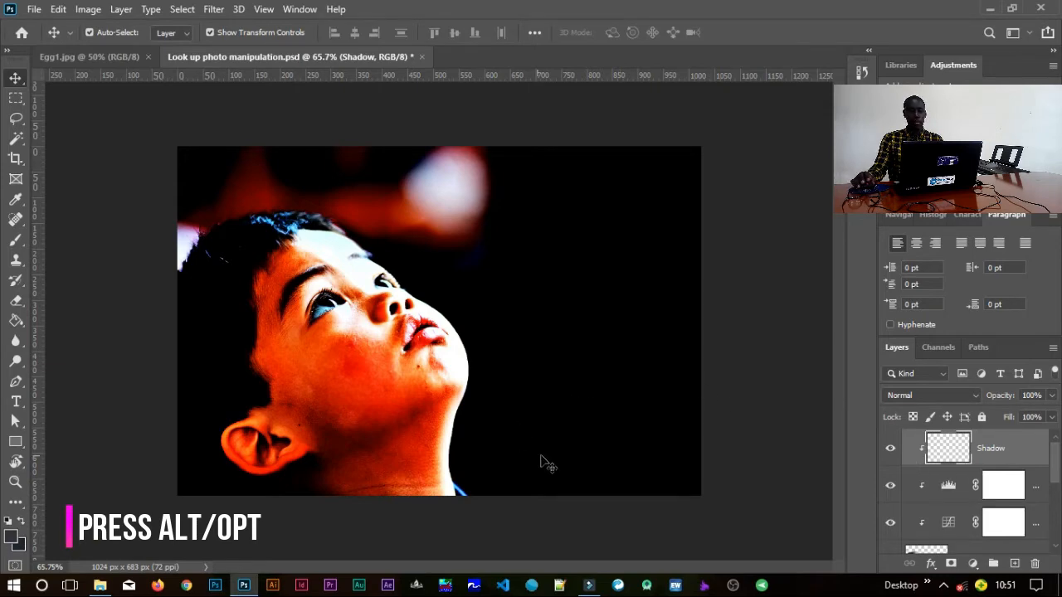
Choose the Brush tool and set the foreground color to dark grey 39393c
{"action": "key", "text": "b"}
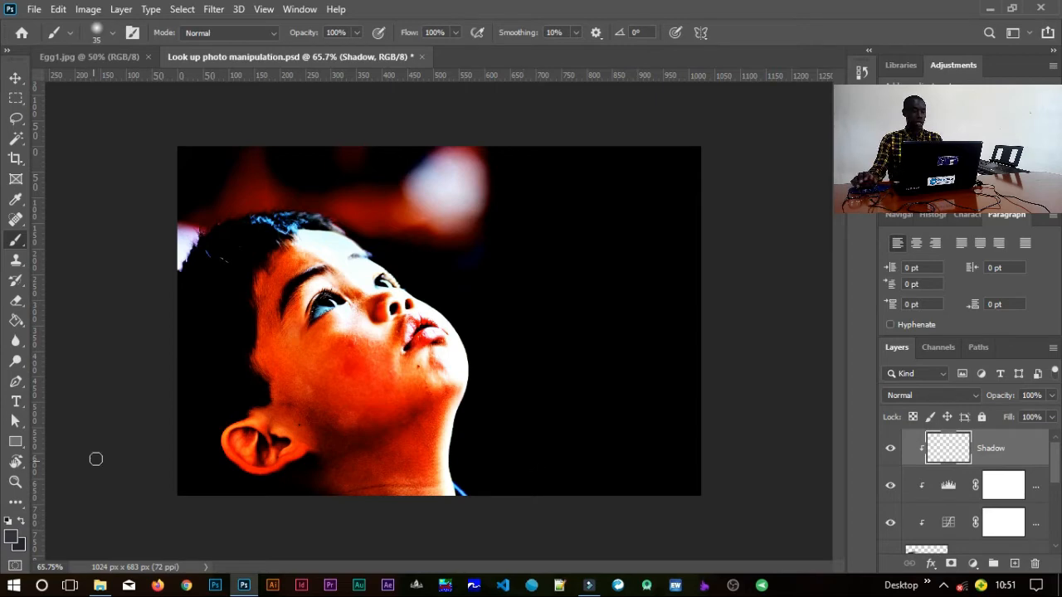
{"action": "left_click", "coordinate": [14, 541]}
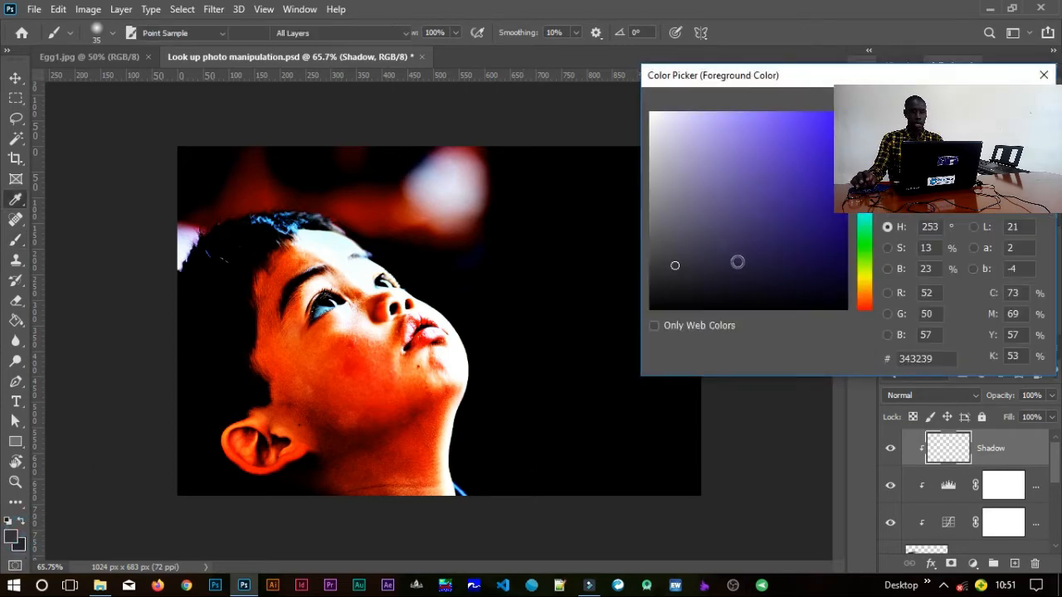
{"action": "left_click", "coordinate": [667, 265]}
{"action": "left_click_drag", "start_coordinate": [666, 264], "coordinate": [665, 263]}
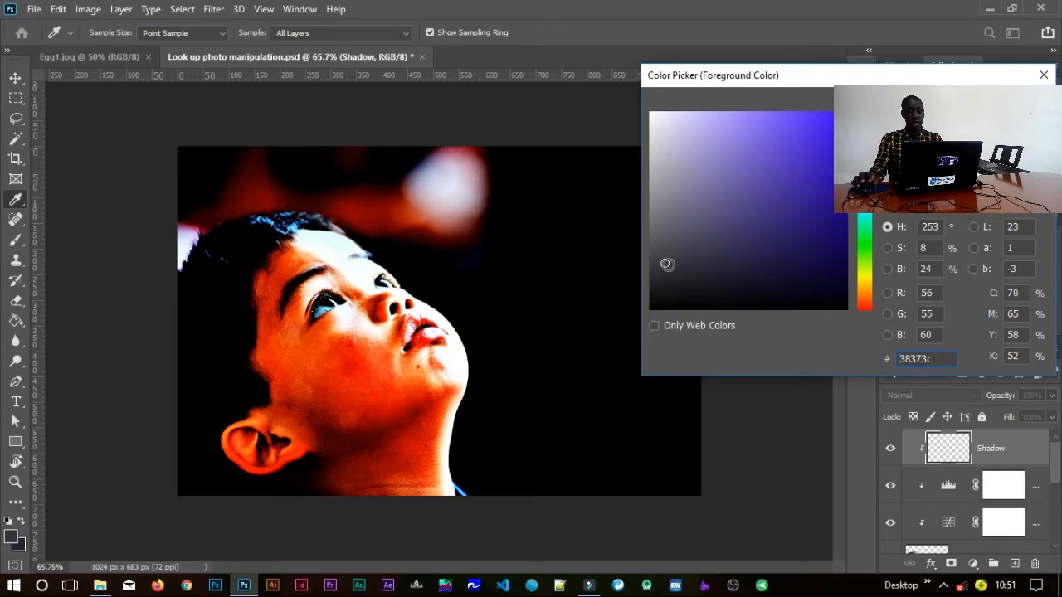
{"action": "left_click_drag", "start_coordinate": [667, 264], "coordinate": [661, 263]}
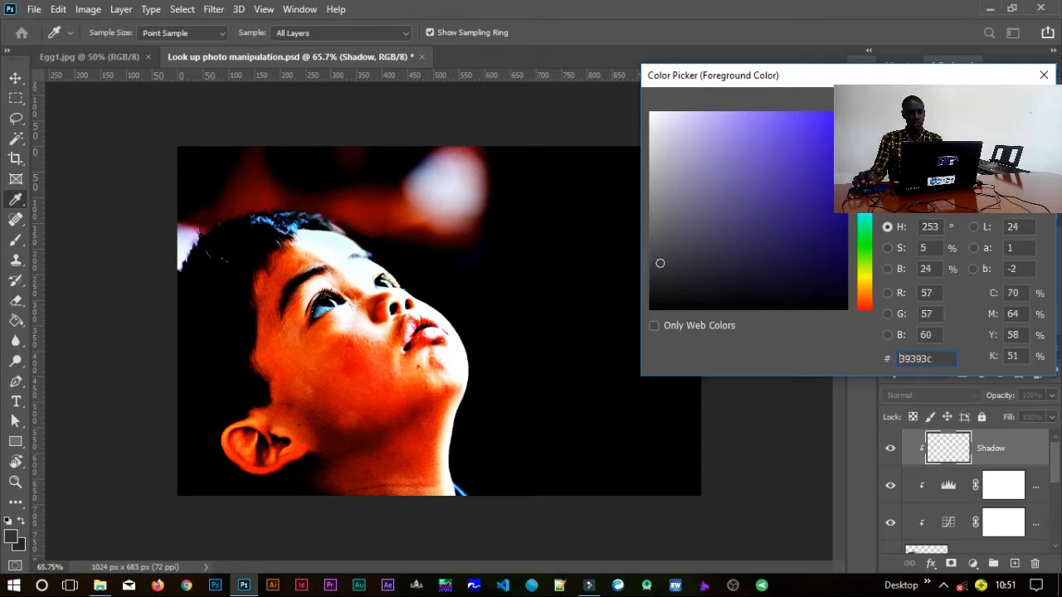
{"action": "left_click", "coordinate": [1003, 101]}
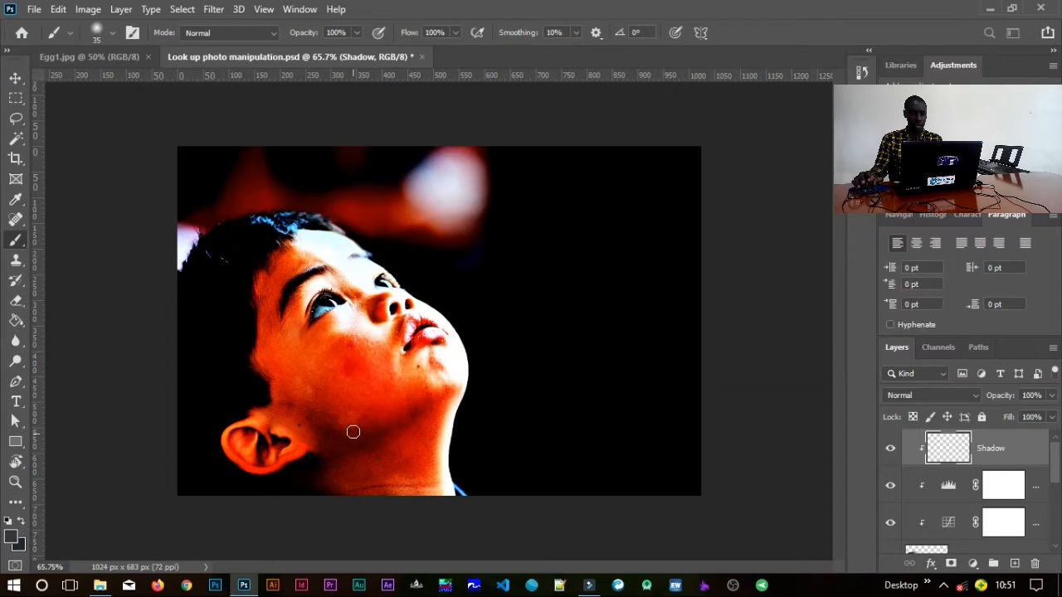
Paint over the child's neck, ear, lower cheek and back of the head with a 90 px brush and set the Shadow layer to Multiply
{"action": "key", "text": "bracketright"}
{"action": "key", "text": "bracketright"}
{"action": "key", "text": "bracketright"}
{"action": "key", "text": "bracketright"}
{"action": "key", "text": "bracketright"}
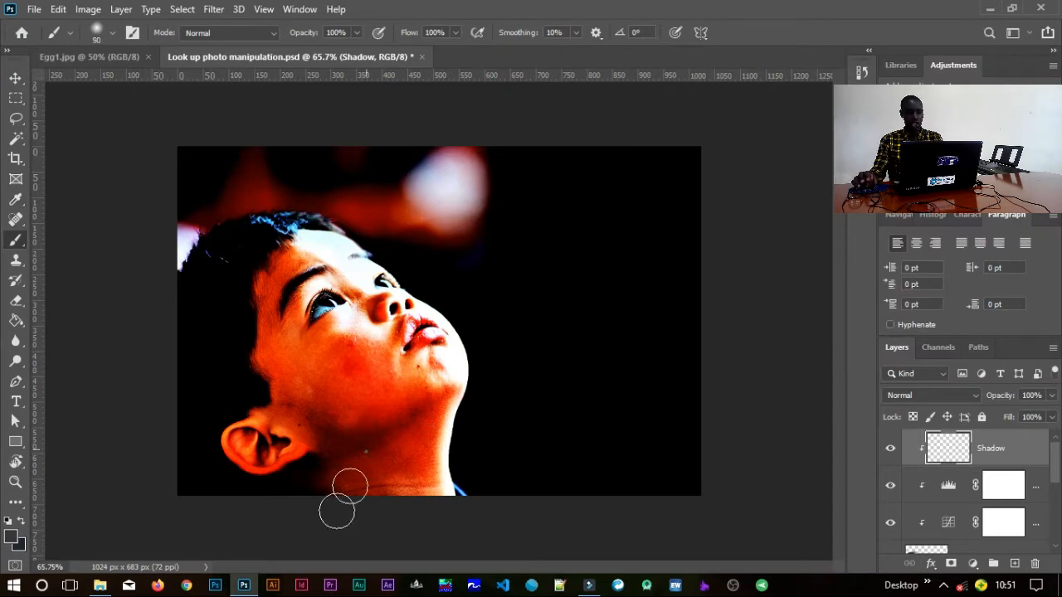
{"action": "left_click", "coordinate": [365, 452]}
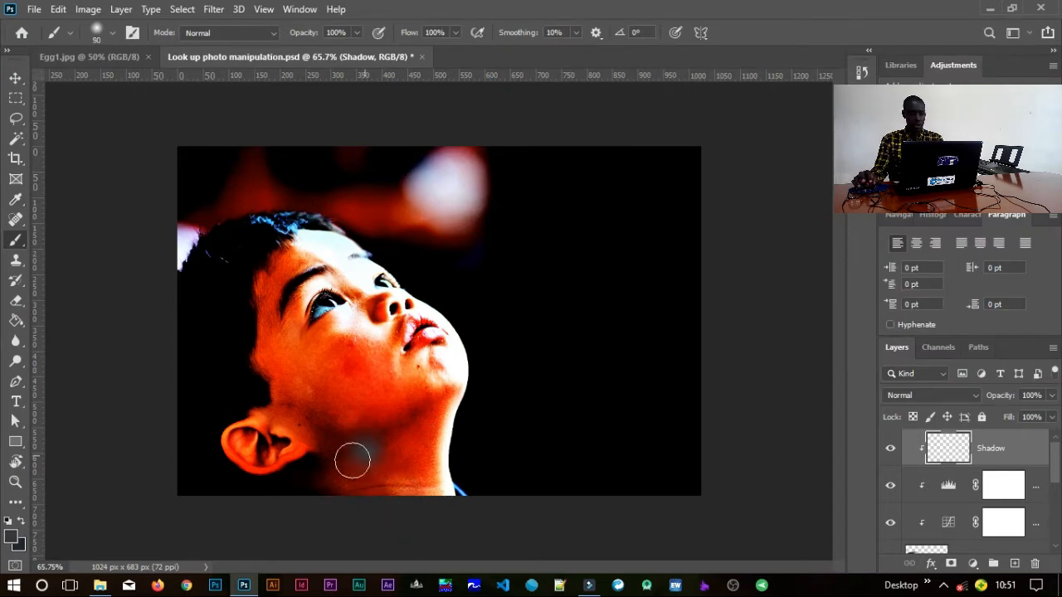
{"action": "mouse_move", "coordinate": [214, 510]}
{"action": "left_mouse_down"}
{"action": "mouse_move", "coordinate": [194, 382]}
{"action": "mouse_move", "coordinate": [161, 352]}
{"action": "left_mouse_up"}
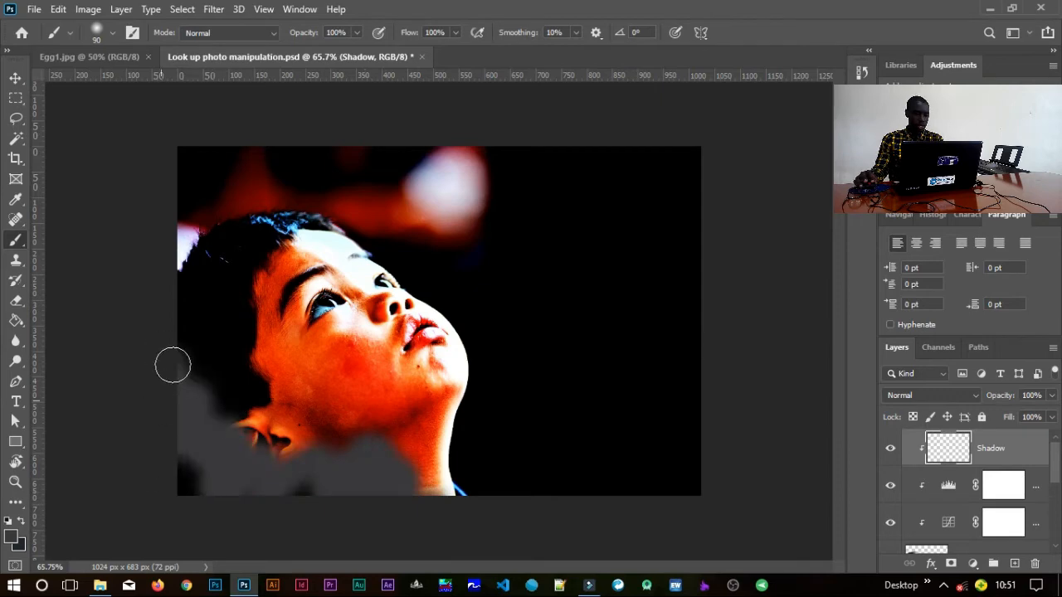
{"action": "mouse_move", "coordinate": [182, 313]}
{"action": "left_mouse_down"}
{"action": "mouse_move", "coordinate": [204, 318]}
{"action": "mouse_move", "coordinate": [183, 291]}
{"action": "mouse_move", "coordinate": [244, 346]}
{"action": "mouse_move", "coordinate": [360, 398]}
{"action": "mouse_move", "coordinate": [427, 406]}
{"action": "mouse_move", "coordinate": [429, 479]}
{"action": "mouse_move", "coordinate": [398, 417]}
{"action": "left_mouse_up"}
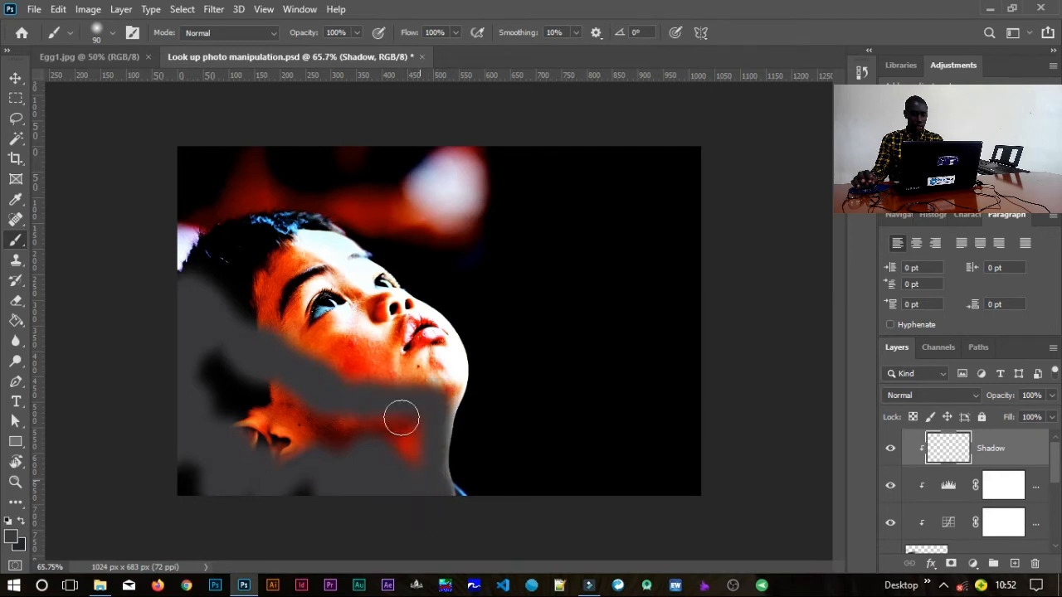
{"action": "mouse_move", "coordinate": [231, 449]}
{"action": "left_mouse_down"}
{"action": "mouse_move", "coordinate": [222, 396]}
{"action": "mouse_move", "coordinate": [205, 377]}
{"action": "mouse_move", "coordinate": [254, 406]}
{"action": "mouse_move", "coordinate": [230, 411]}
{"action": "mouse_move", "coordinate": [204, 367]}
{"action": "mouse_move", "coordinate": [212, 386]}
{"action": "mouse_move", "coordinate": [260, 395]}
{"action": "mouse_move", "coordinate": [214, 360]}
{"action": "mouse_move", "coordinate": [267, 398]}
{"action": "mouse_move", "coordinate": [288, 391]}
{"action": "mouse_move", "coordinate": [313, 425]}
{"action": "mouse_move", "coordinate": [368, 436]}
{"action": "mouse_move", "coordinate": [327, 453]}
{"action": "mouse_move", "coordinate": [445, 420]}
{"action": "mouse_move", "coordinate": [286, 464]}
{"action": "mouse_move", "coordinate": [314, 491]}
{"action": "mouse_move", "coordinate": [276, 506]}
{"action": "mouse_move", "coordinate": [338, 514]}
{"action": "mouse_move", "coordinate": [202, 501]}
{"action": "mouse_move", "coordinate": [184, 450]}
{"action": "mouse_move", "coordinate": [189, 520]}
{"action": "mouse_move", "coordinate": [189, 443]}
{"action": "mouse_move", "coordinate": [451, 507]}
{"action": "mouse_move", "coordinate": [437, 475]}
{"action": "mouse_move", "coordinate": [459, 512]}
{"action": "mouse_move", "coordinate": [425, 466]}
{"action": "mouse_move", "coordinate": [458, 410]}
{"action": "mouse_move", "coordinate": [438, 434]}
{"action": "mouse_move", "coordinate": [345, 406]}
{"action": "mouse_move", "coordinate": [288, 367]}
{"action": "mouse_move", "coordinate": [391, 396]}
{"action": "mouse_move", "coordinate": [298, 373]}
{"action": "mouse_move", "coordinate": [178, 286]}
{"action": "mouse_move", "coordinate": [137, 297]}
{"action": "left_mouse_up"}
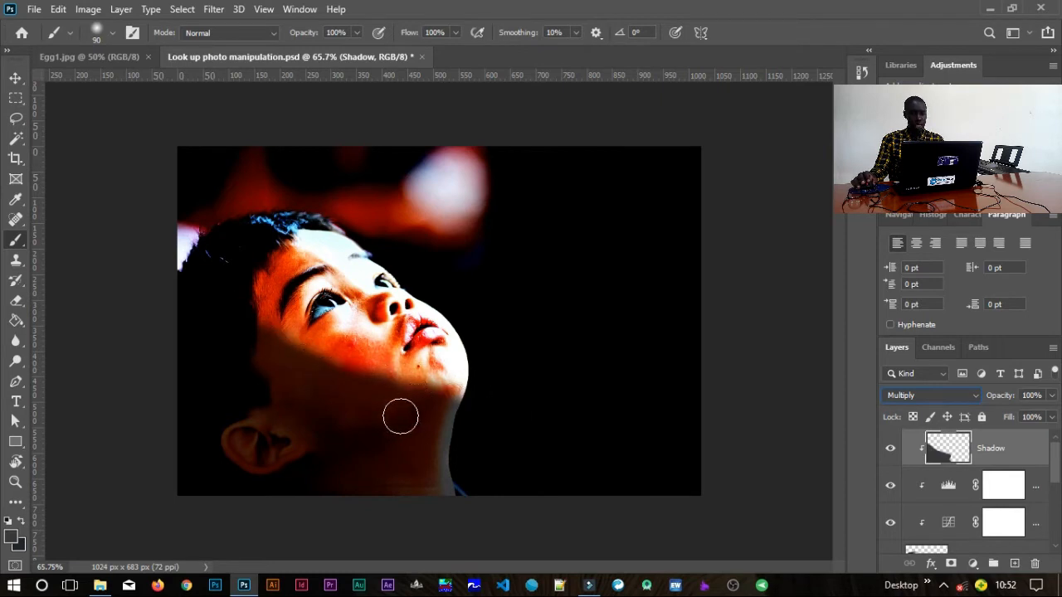
Soften the painted Shadow layer with a Gaussian Blur of 40 pixels radius and deselect the layers
{"action": "left_click", "coordinate": [19, 77]}
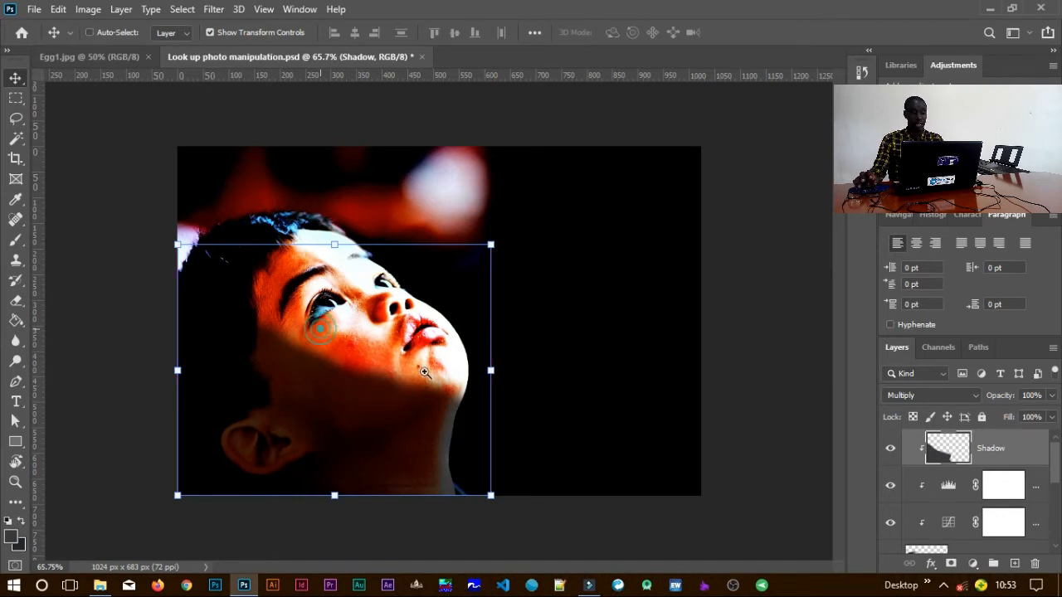
{"action": "key", "text": "ctrl+space"}
{"action": "left_click_drag", "start_coordinate": [492, 410], "coordinate": [475, 395]}
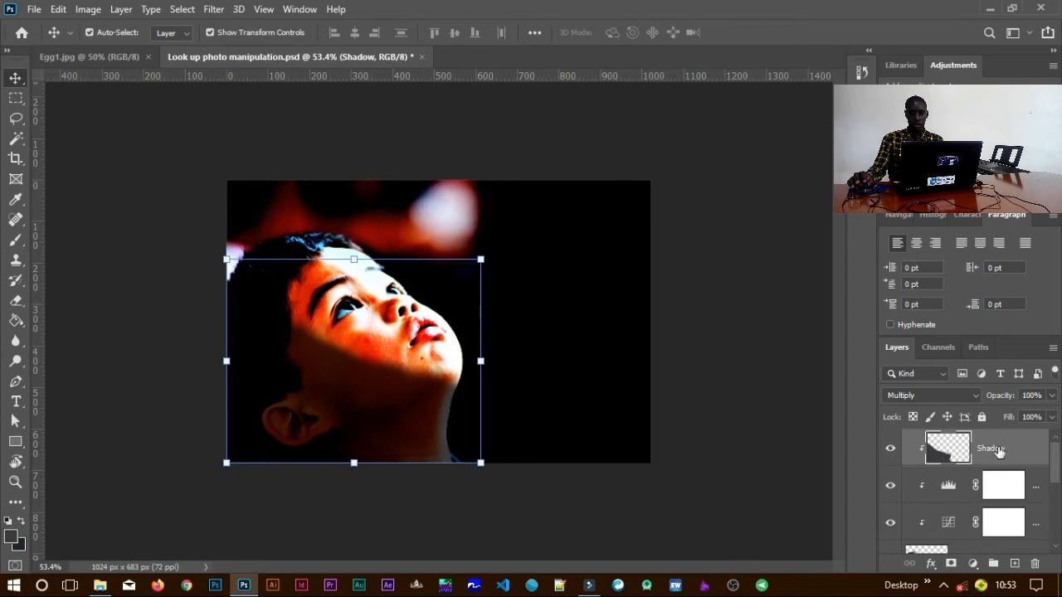
{"action": "left_click", "coordinate": [220, 13]}
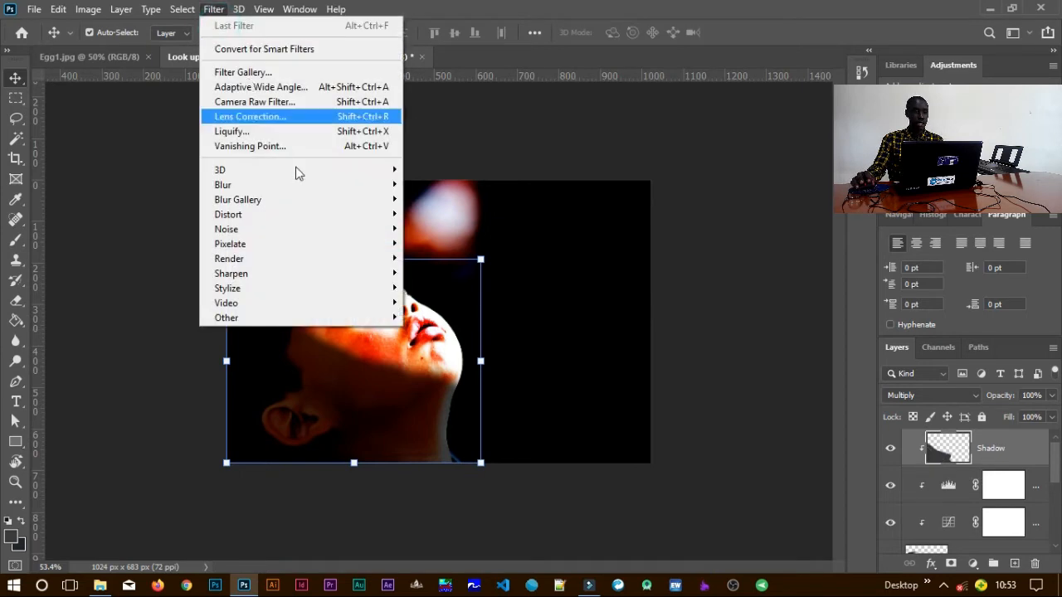
{"action": "mouse_move", "coordinate": [332, 185]}
{"action": "left_click", "coordinate": [433, 243]}
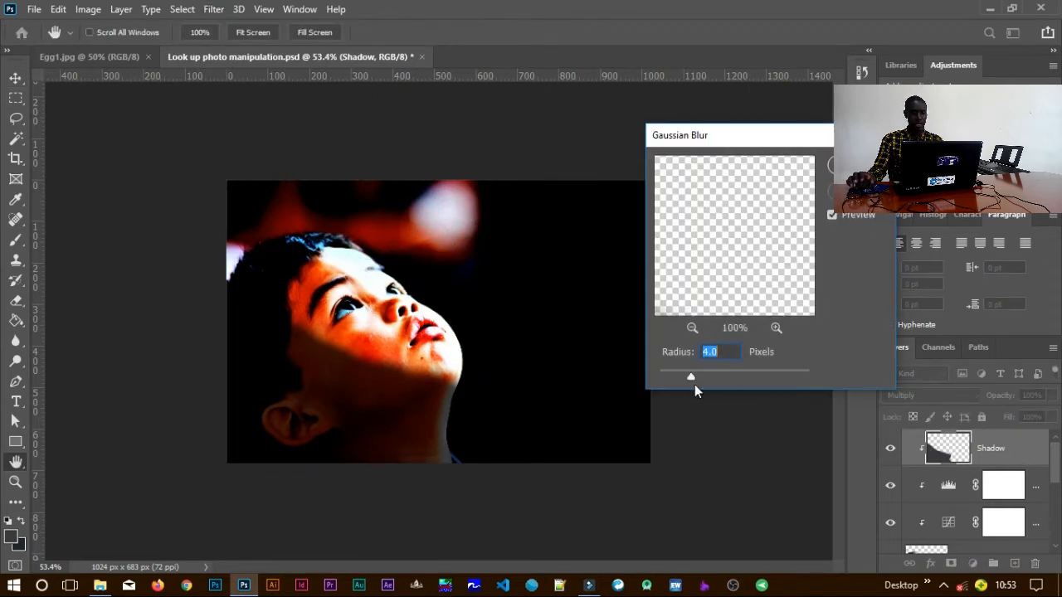
{"action": "left_click", "coordinate": [741, 375]}
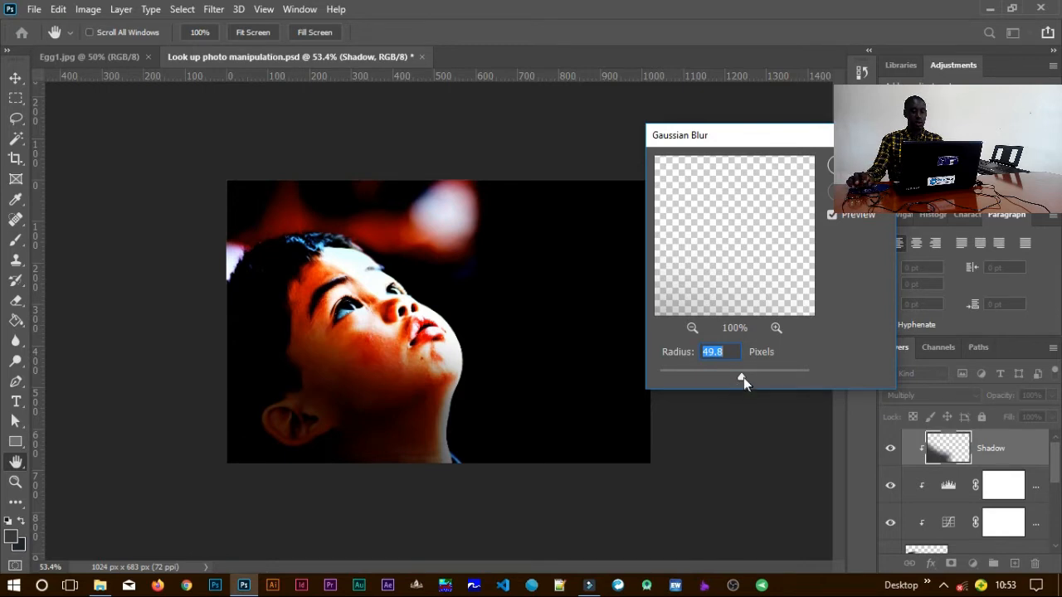
{"action": "left_click_drag", "start_coordinate": [742, 375], "coordinate": [733, 375]}
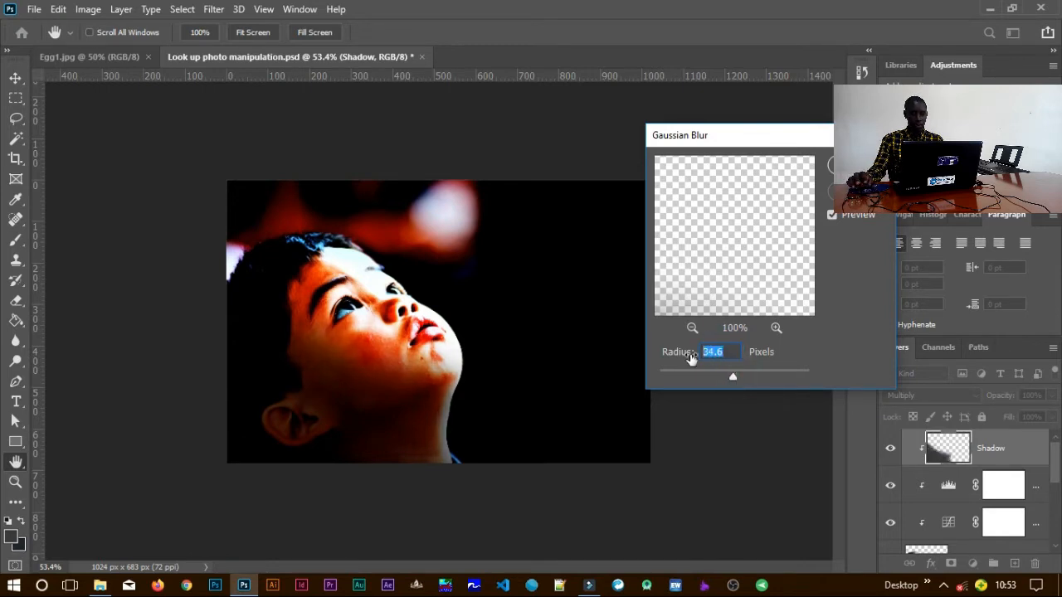
{"action": "type", "text": "40"}
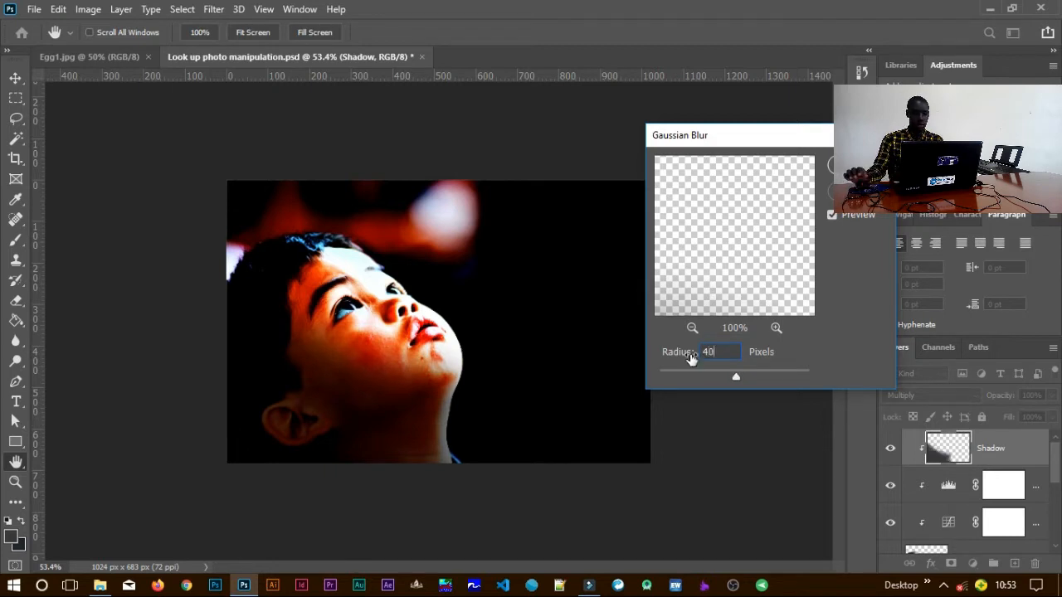
{"action": "key", "text": "Return"}
{"action": "key", "text": "v"}
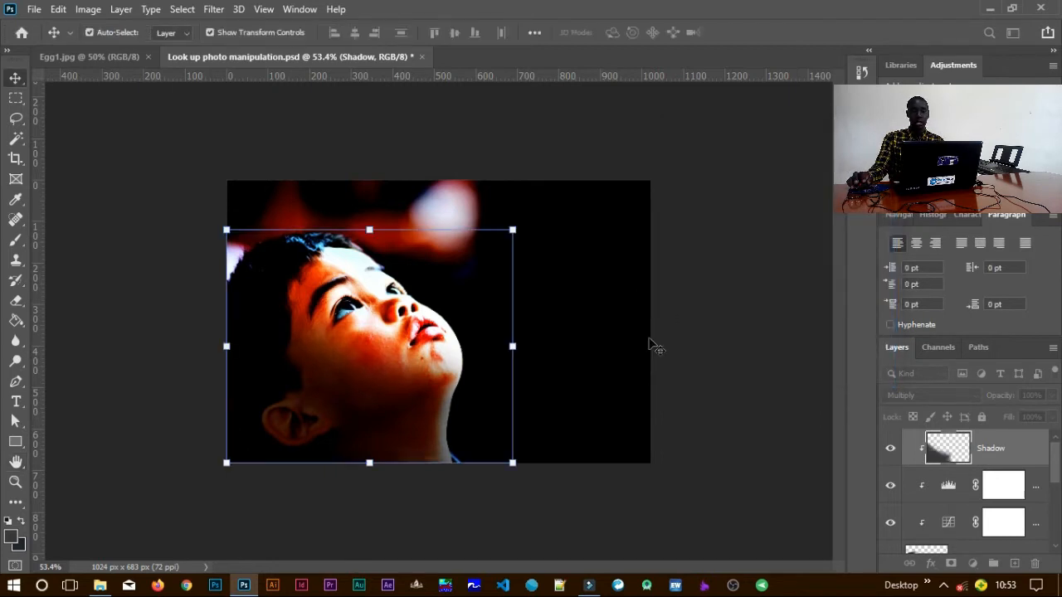
{"action": "left_click", "coordinate": [726, 397]}
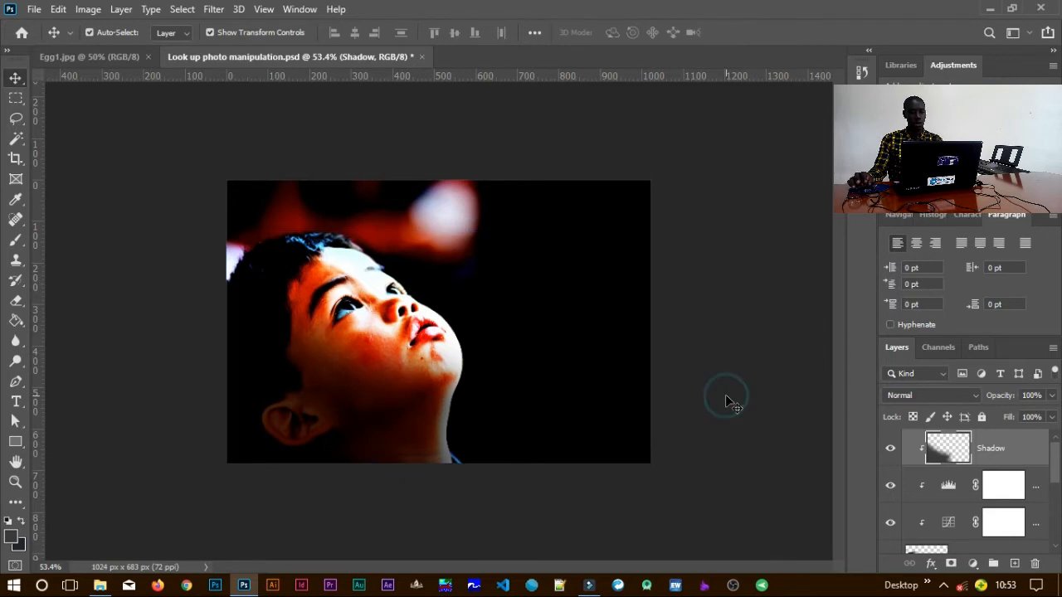
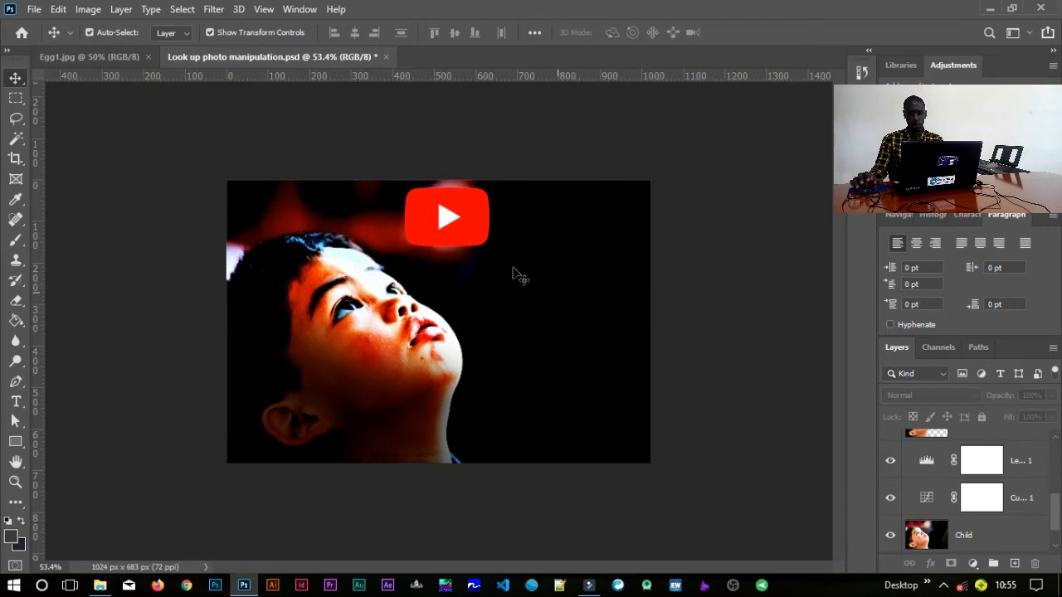
Duplicate the YT icon1 layer and apply a Gaussian Blur of 35 pixels radius to the original beneath the copy
{"action": "left_click", "coordinate": [485, 239]}
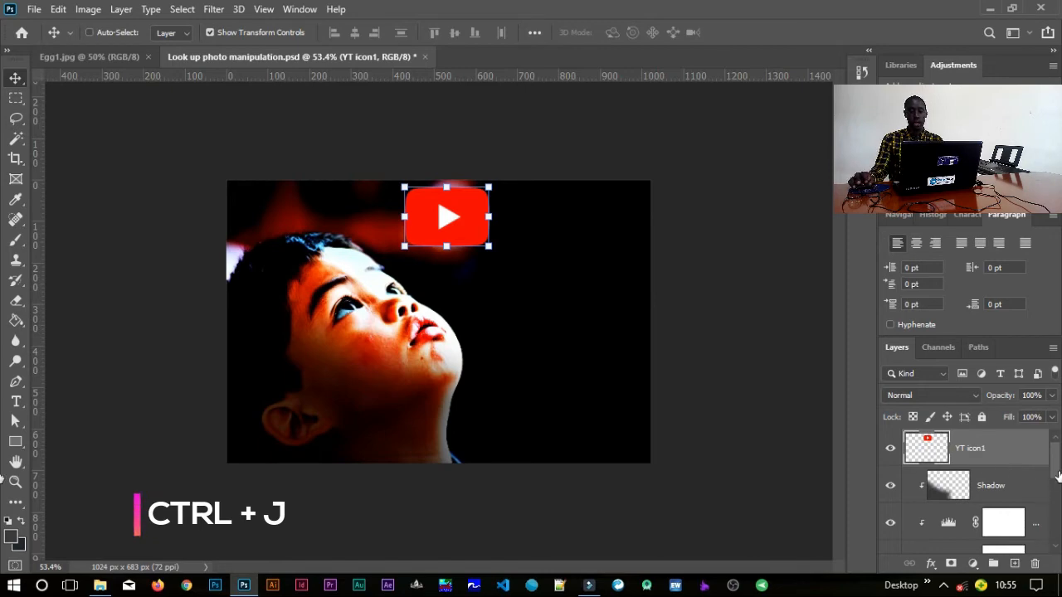
{"action": "key", "text": "ctrl+j"}
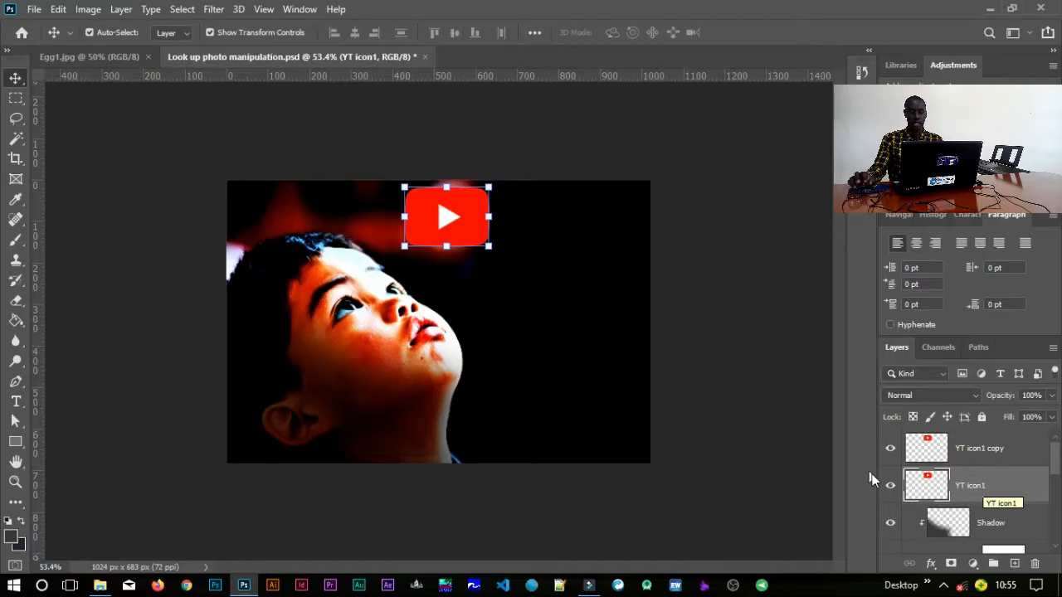
{"action": "left_click", "coordinate": [215, 11]}
{"action": "mouse_move", "coordinate": [349, 185]}
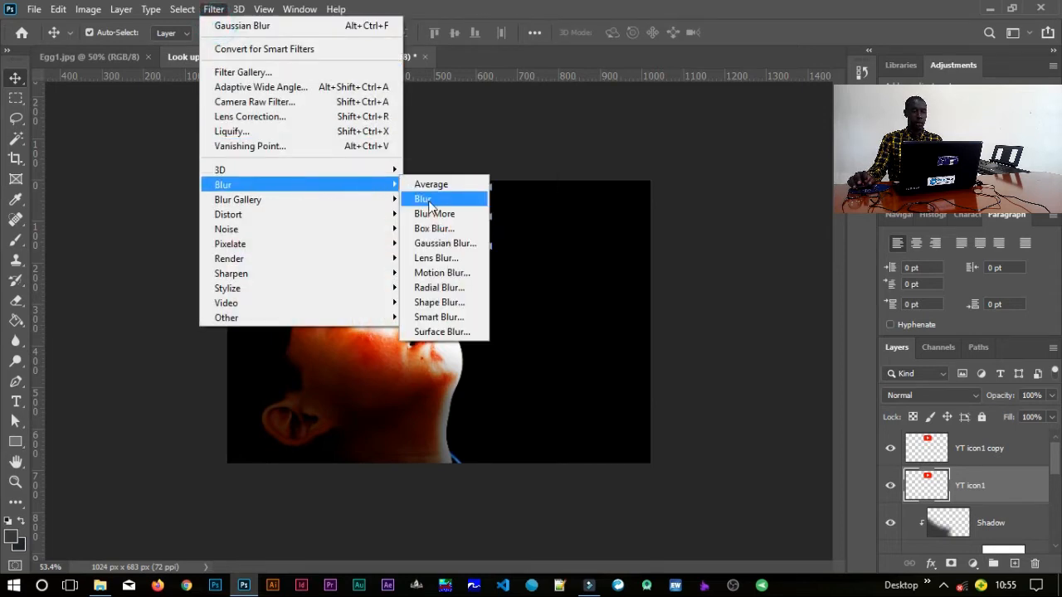
{"action": "left_click", "coordinate": [444, 243]}
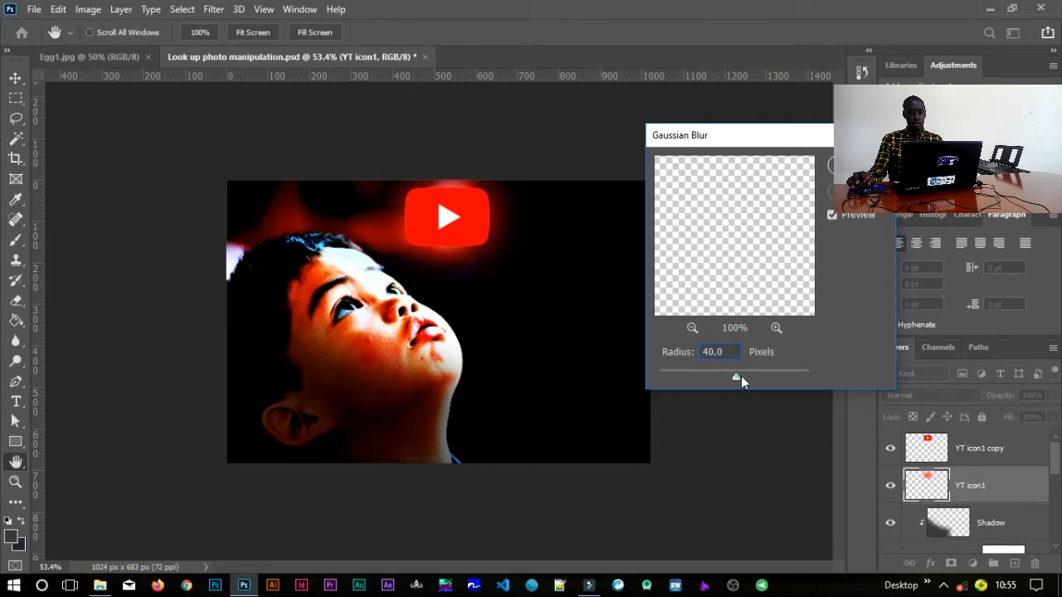
{"action": "left_click_drag", "start_coordinate": [739, 376], "coordinate": [707, 379]}
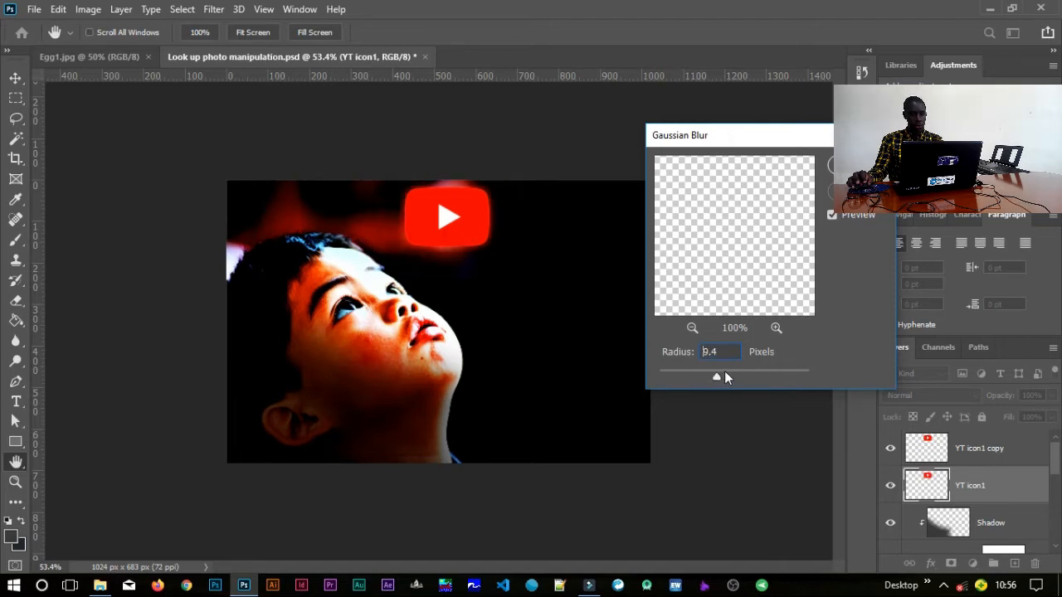
{"action": "left_click_drag", "start_coordinate": [729, 375], "coordinate": [735, 376]}
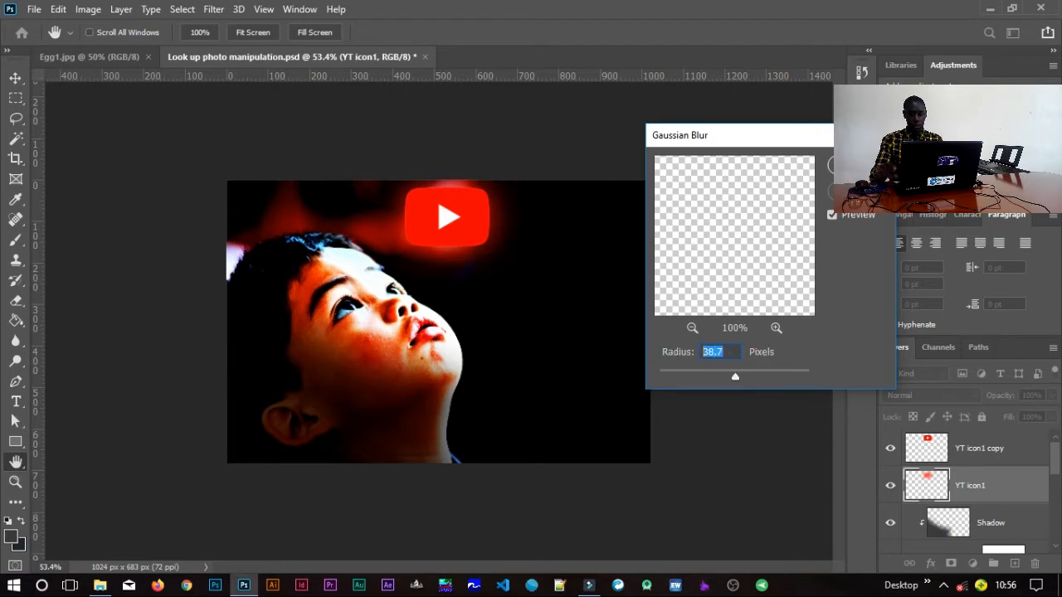
{"action": "type", "text": "35"}
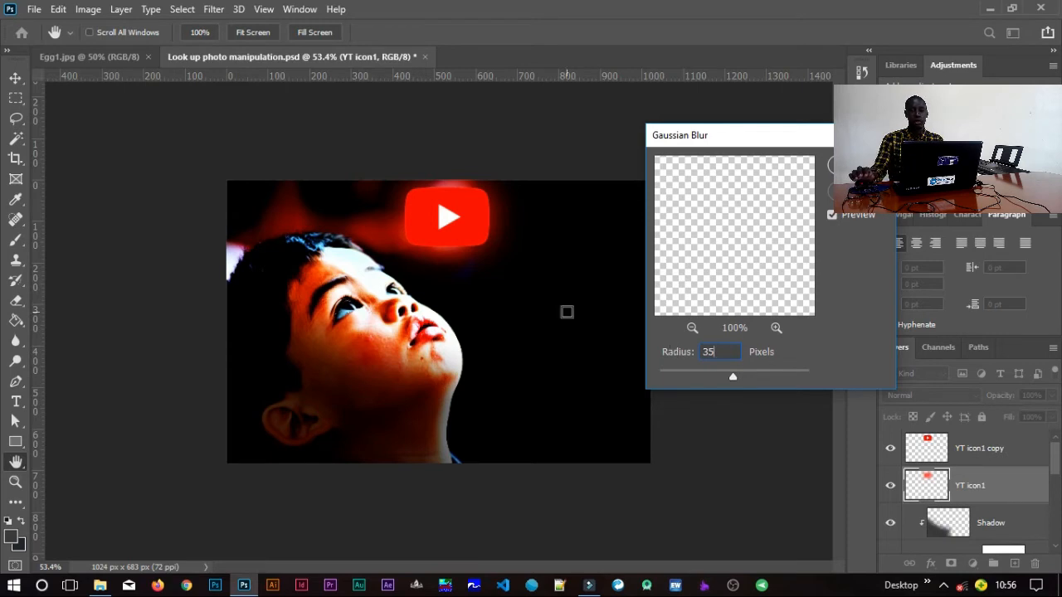
{"action": "left_click", "coordinate": [844, 167]}
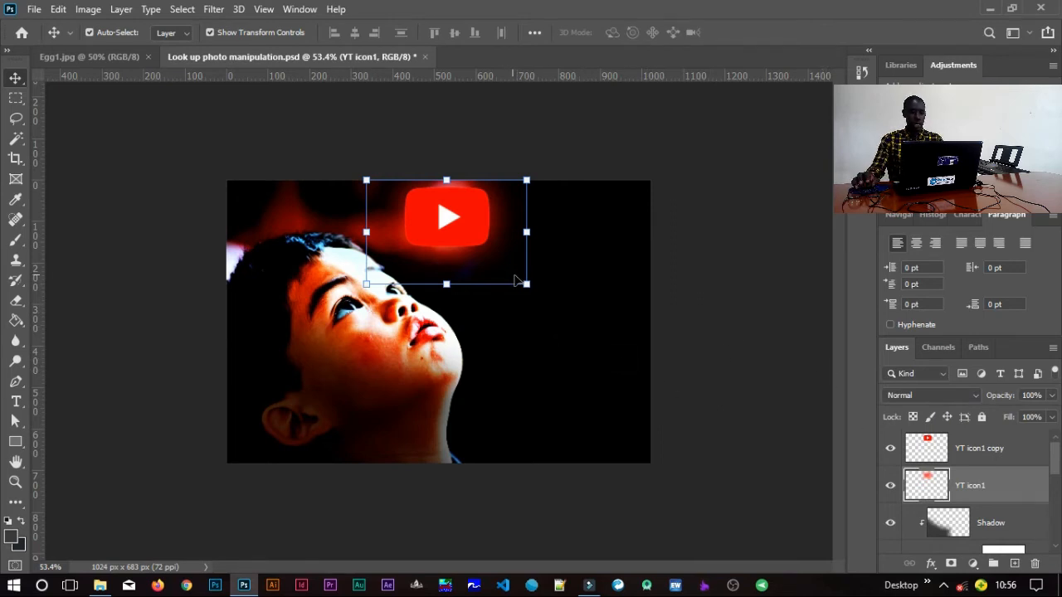
Enlarge the blurred YT icon1 glow to about 155% and scale the sharp YT icon1 copy down to about 71%
{"action": "left_click_drag", "start_coordinate": [526, 285], "coordinate": [585, 295]}
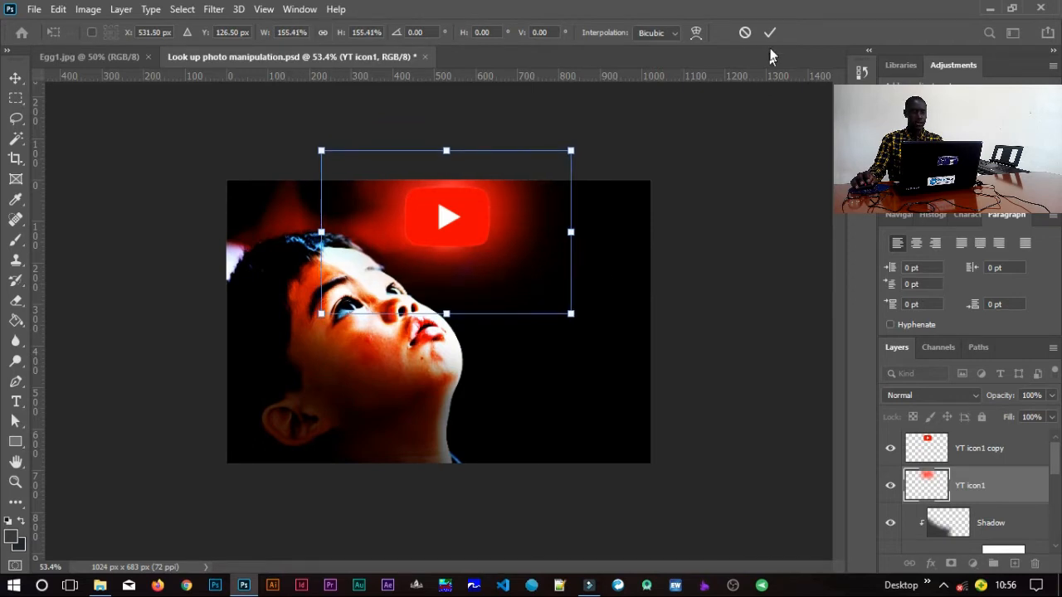
{"action": "left_click", "coordinate": [737, 306]}
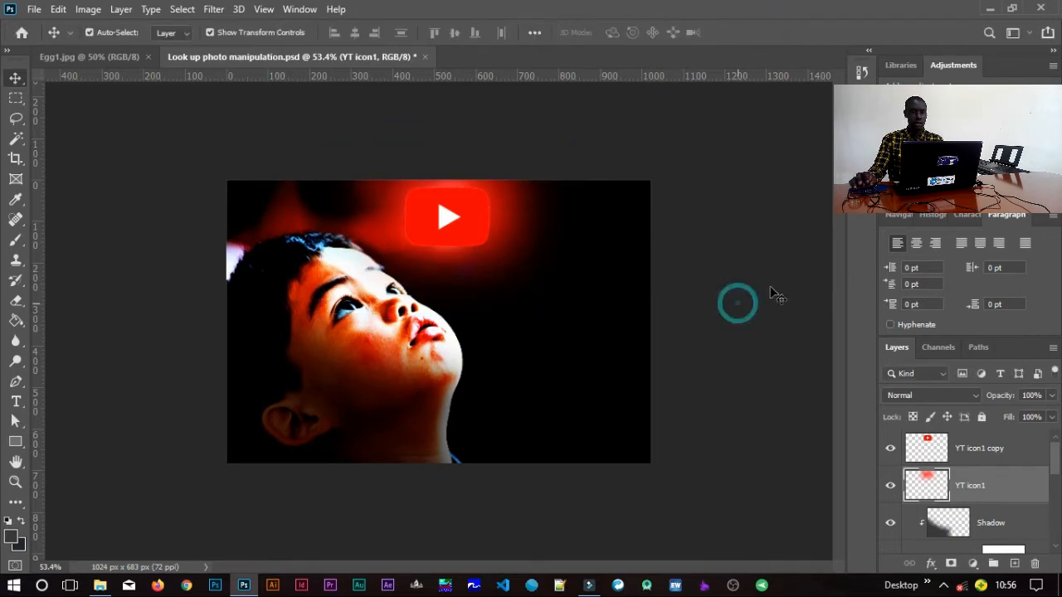
{"action": "left_click", "coordinate": [455, 226]}
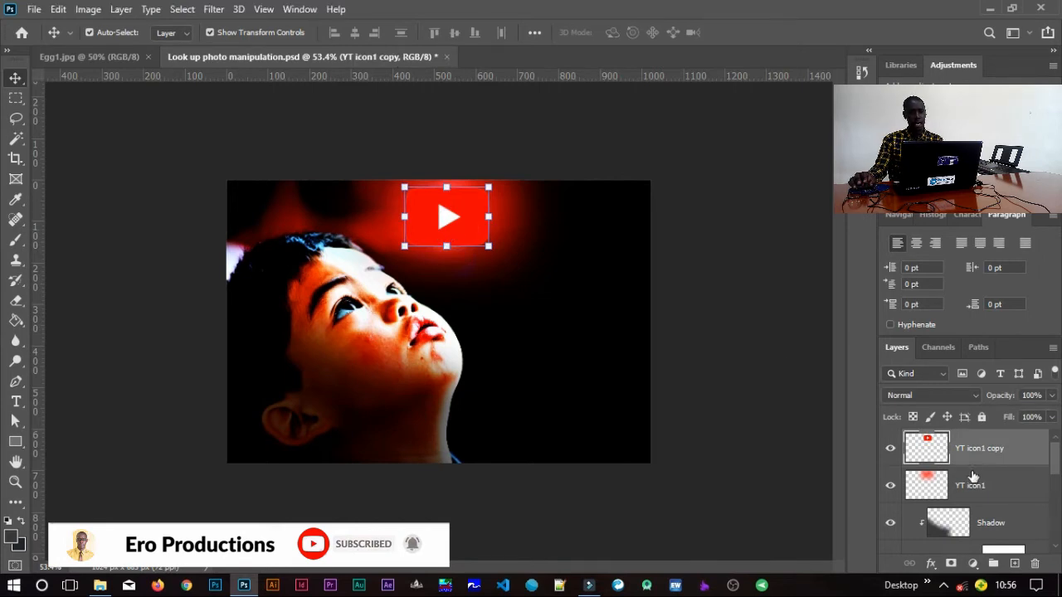
{"action": "left_click", "coordinate": [487, 189]}
{"action": "left_click_drag", "start_coordinate": [487, 190], "coordinate": [477, 194]}
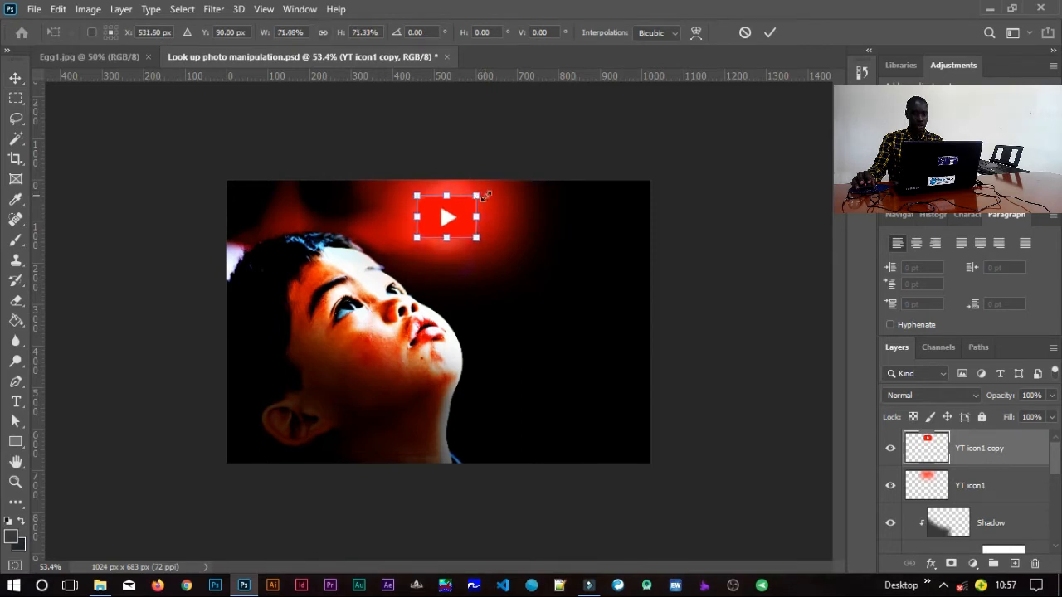
{"action": "left_click", "coordinate": [768, 34]}
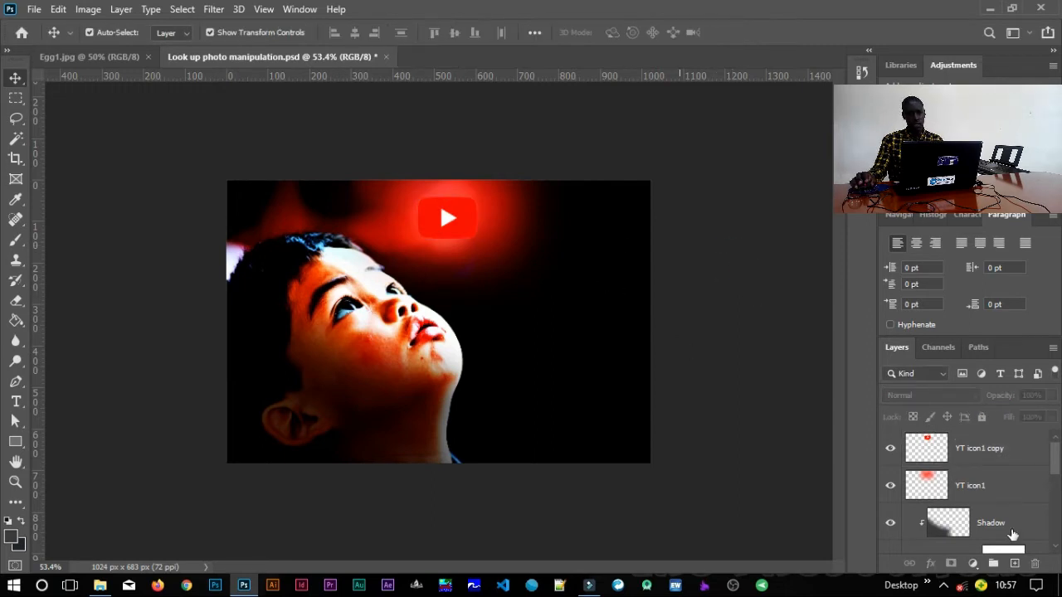
Add an Outer Glow effect with 0% spread to the blurred YT icon1 layer
{"action": "left_click", "coordinate": [970, 488]}
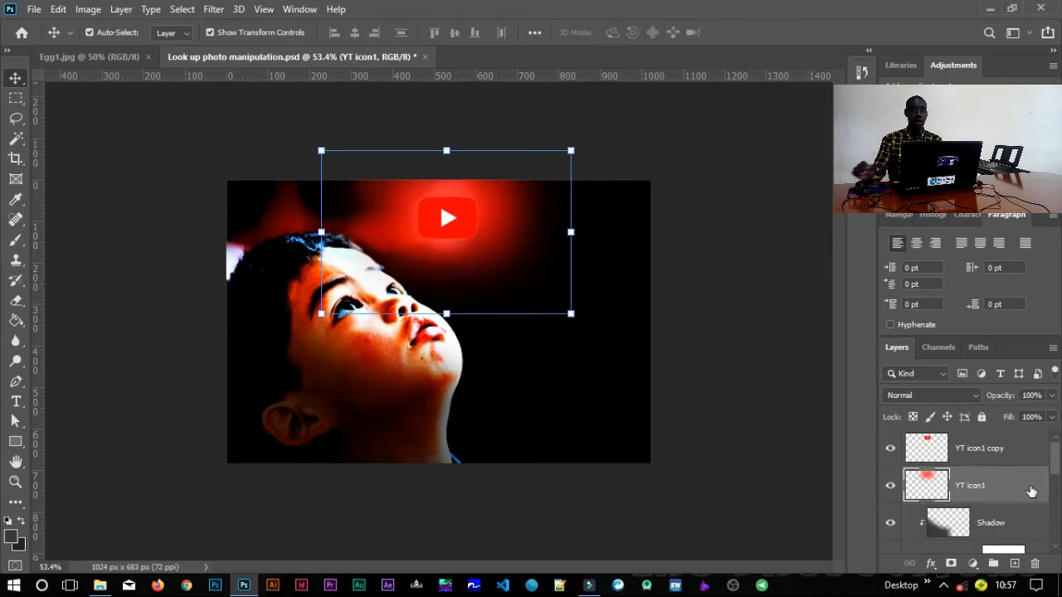
{"action": "double_click", "coordinate": [1032, 491]}
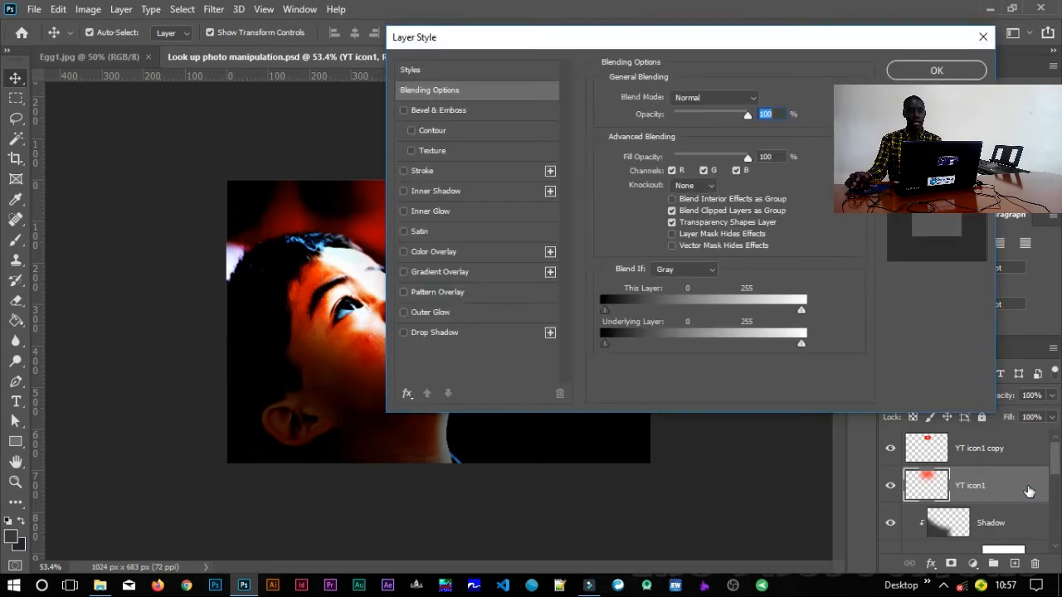
{"action": "left_click_drag", "start_coordinate": [486, 39], "coordinate": [648, 44]}
{"action": "left_click", "coordinate": [587, 318]}
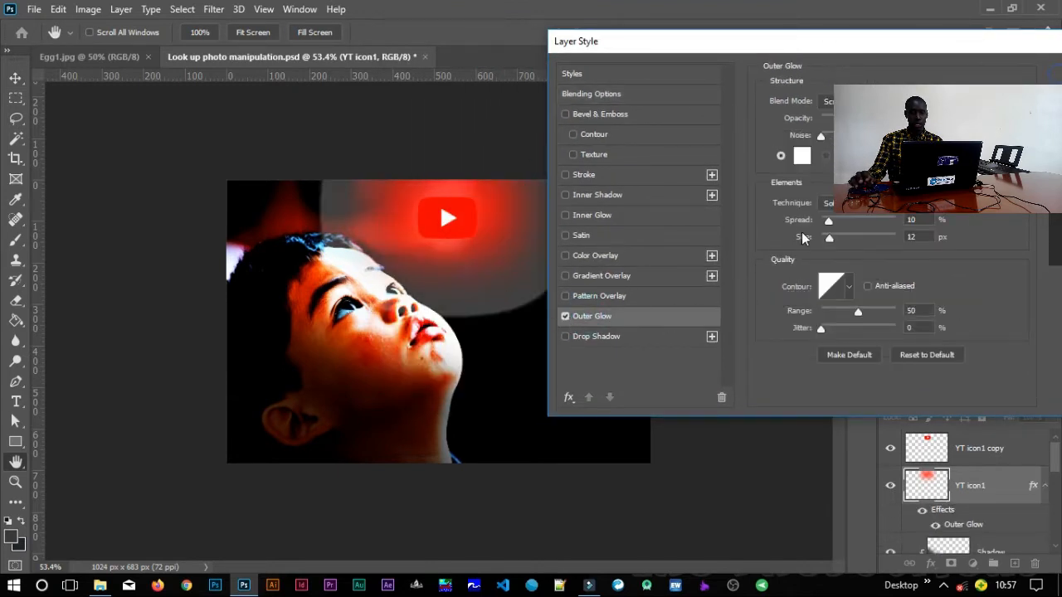
{"action": "left_click_drag", "start_coordinate": [828, 223], "coordinate": [851, 239]}
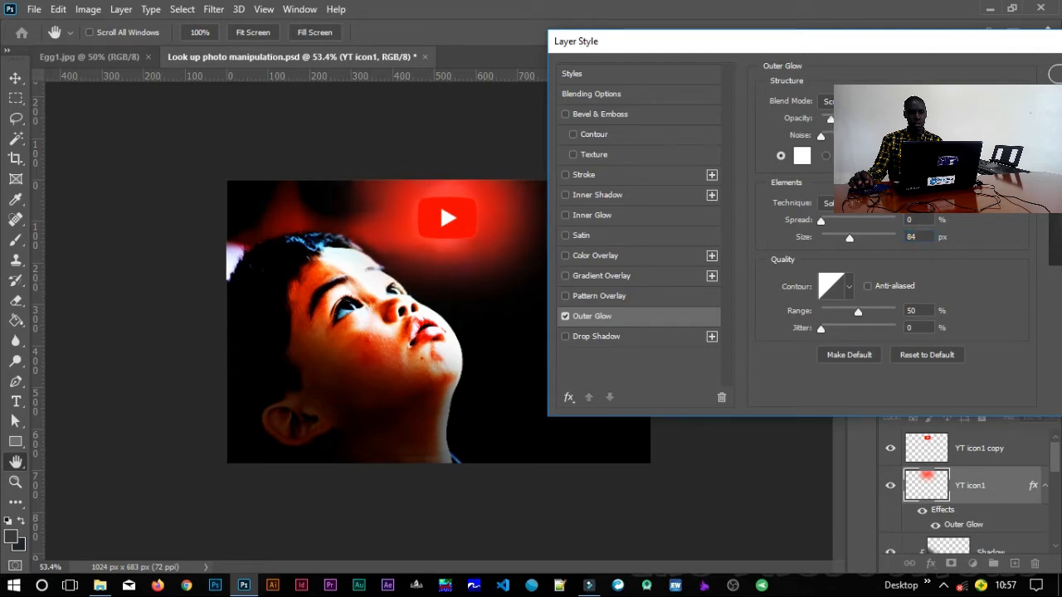
{"action": "left_click_drag", "start_coordinate": [848, 243], "coordinate": [831, 237]}
{"action": "left_click_drag", "start_coordinate": [909, 49], "coordinate": [740, 56]}
{"action": "left_click", "coordinate": [929, 85]}
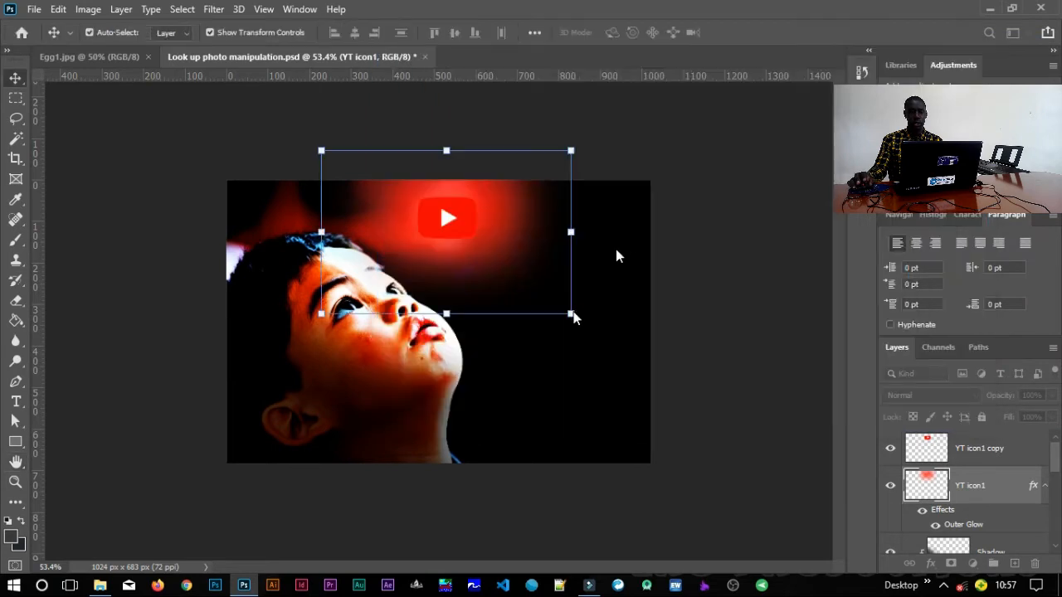
Scale the sharp YT icon1 copy up to about 123% around its center
{"action": "left_click", "coordinate": [452, 226]}
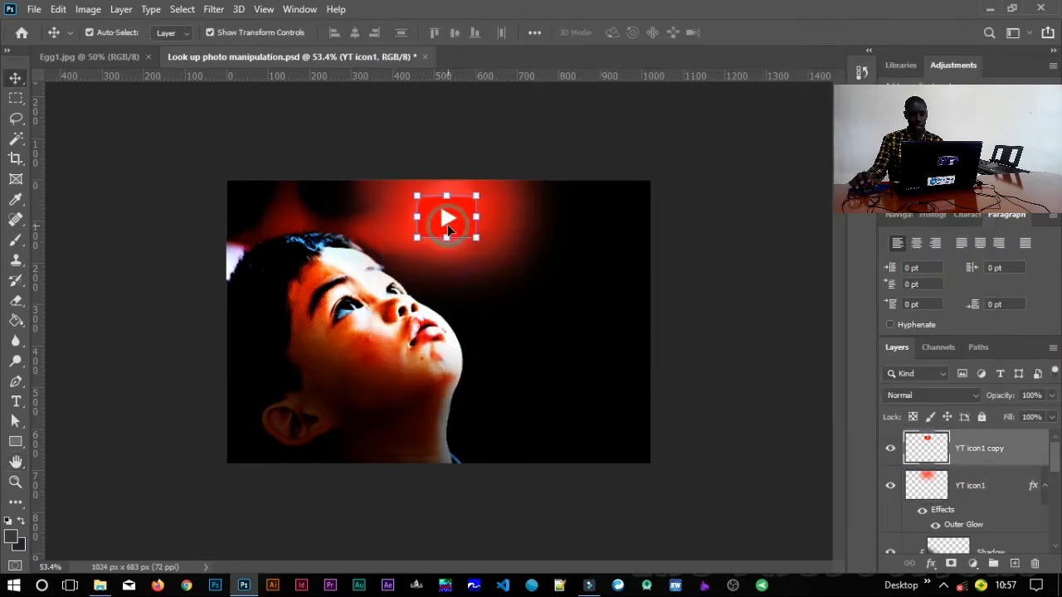
{"action": "left_click_drag", "start_coordinate": [474, 238], "coordinate": [482, 243]}
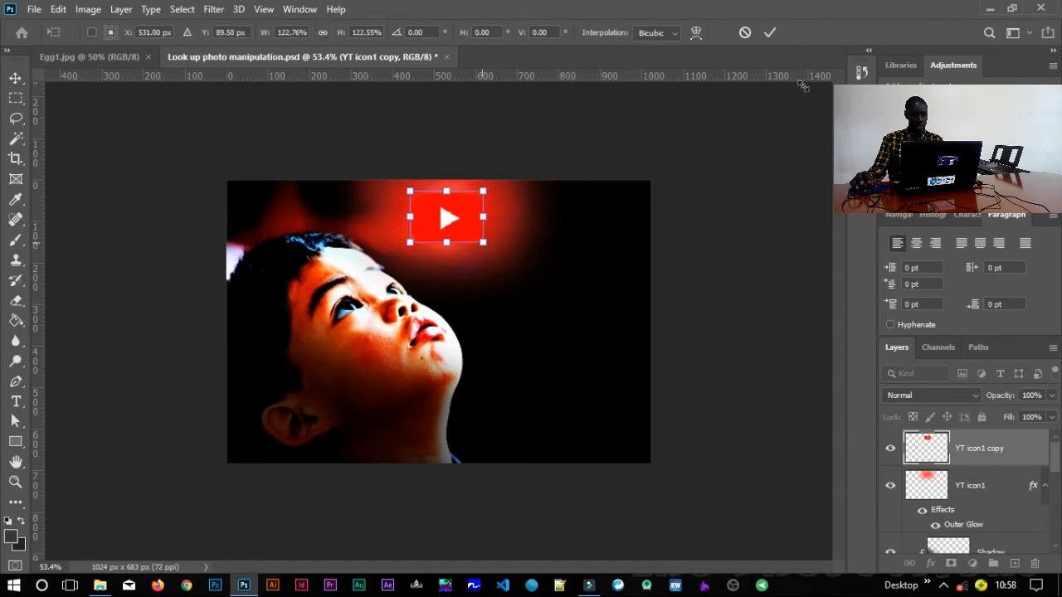
{"action": "key", "text": "Return"}
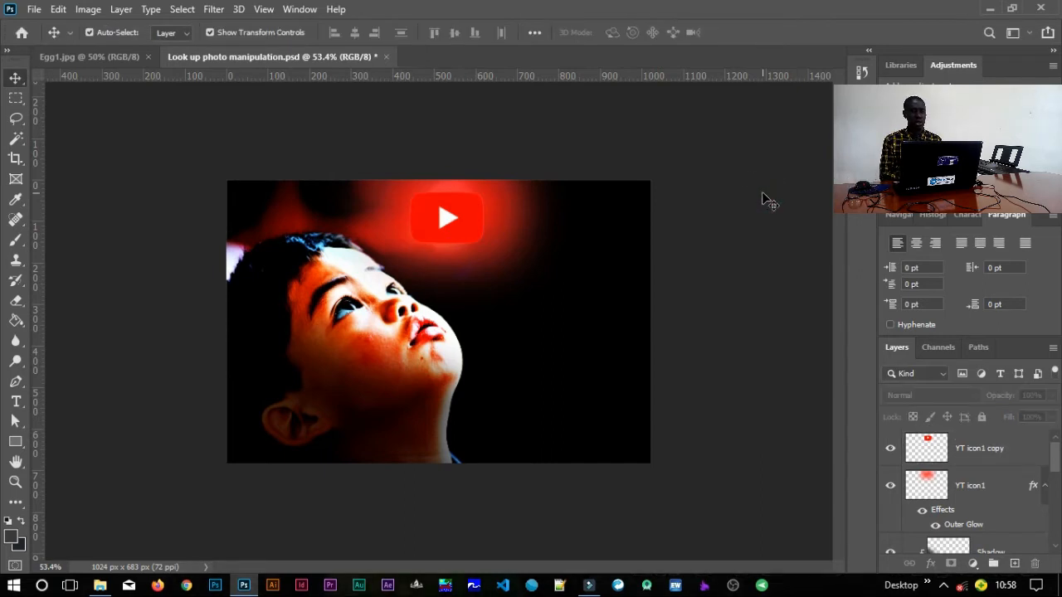
Soften the YT icon1 copy with a Gaussian Blur of 2 pixels radius
{"action": "left_click", "coordinate": [459, 232]}
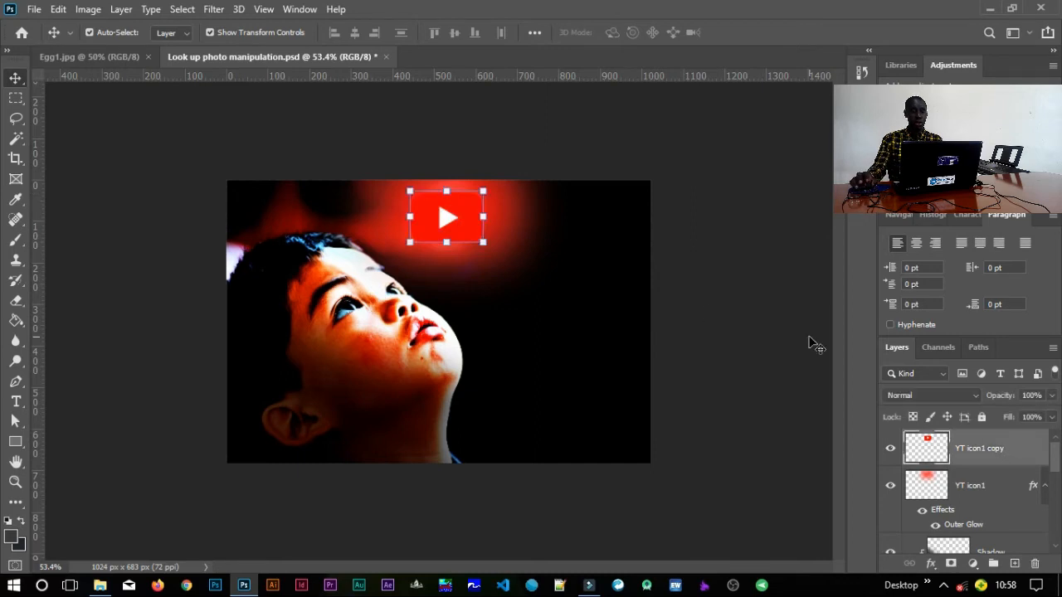
{"action": "left_click", "coordinate": [213, 9]}
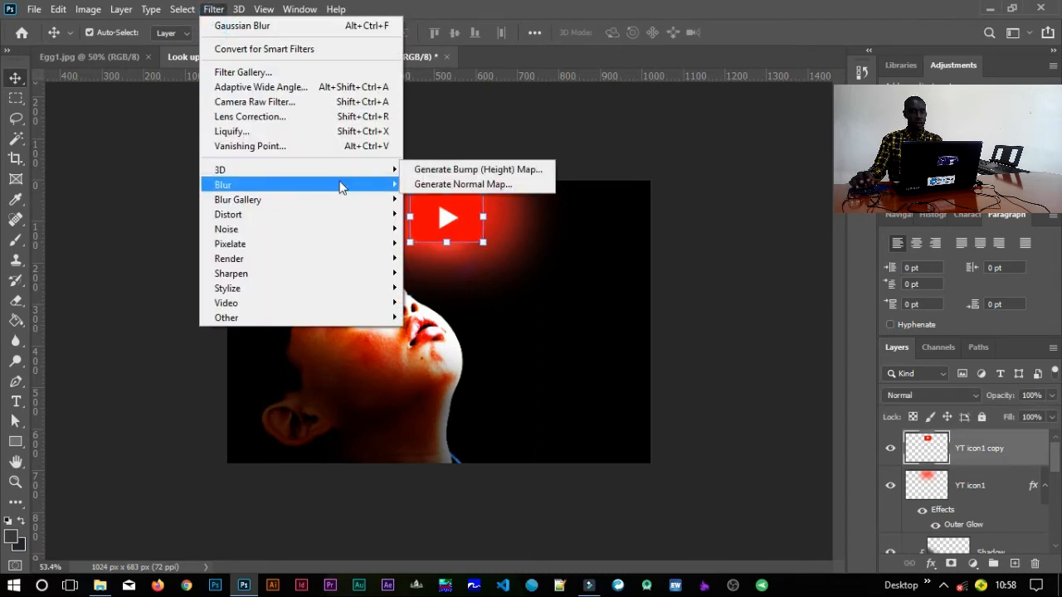
{"action": "mouse_move", "coordinate": [382, 192]}
{"action": "left_click", "coordinate": [444, 243]}
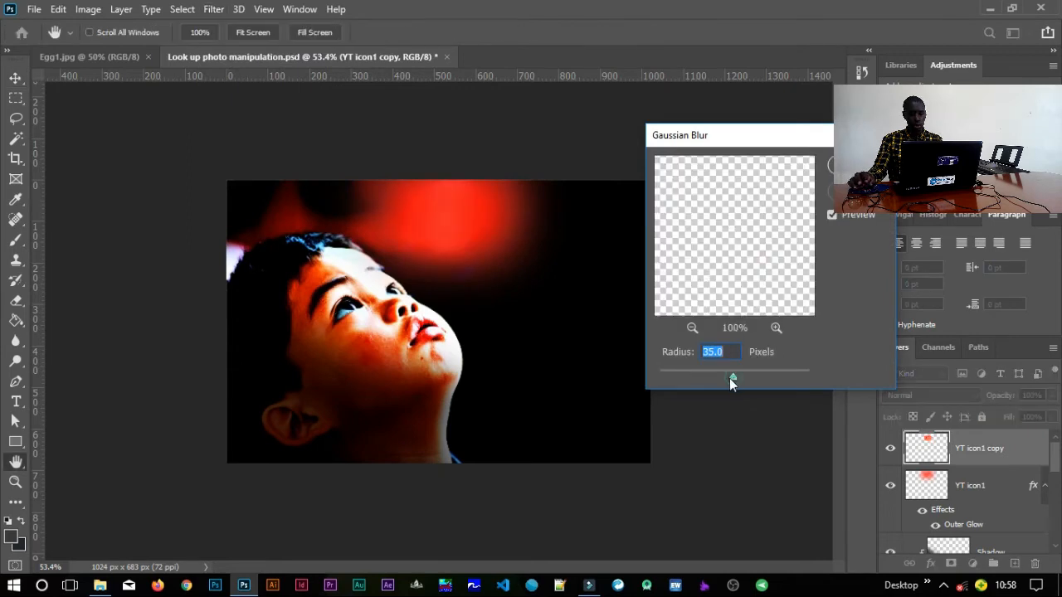
{"action": "left_click_drag", "start_coordinate": [730, 378], "coordinate": [674, 378]}
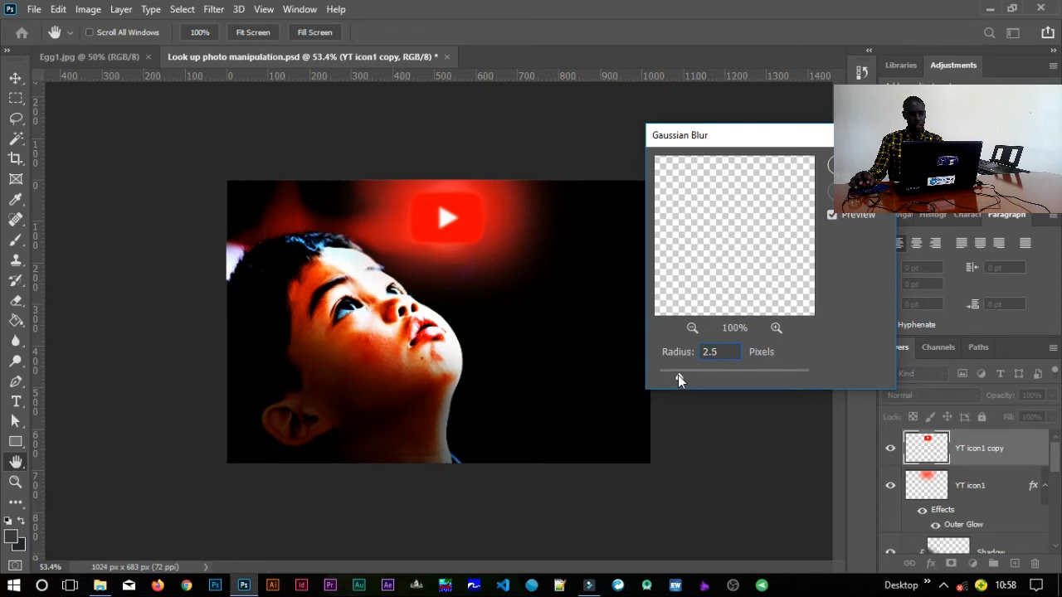
{"action": "left_click_drag", "start_coordinate": [678, 379], "coordinate": [676, 375]}
{"action": "type", "text": "2"}
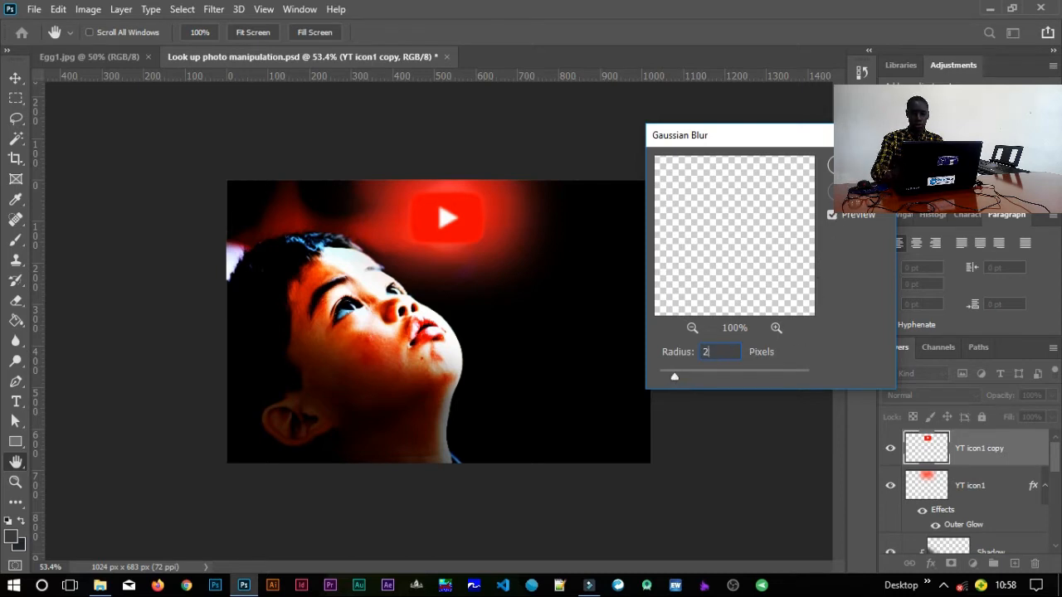
{"action": "key", "text": "Return"}
{"action": "key", "text": "v"}
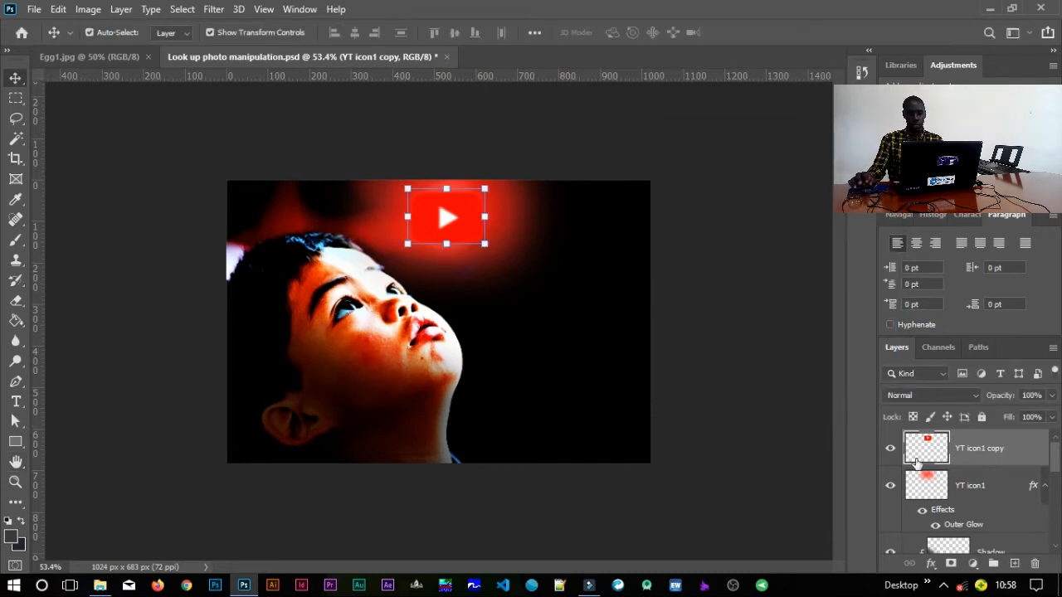
Scale the blurred YT icon1 glow down slightly around the icon
{"action": "left_click", "coordinate": [951, 490]}
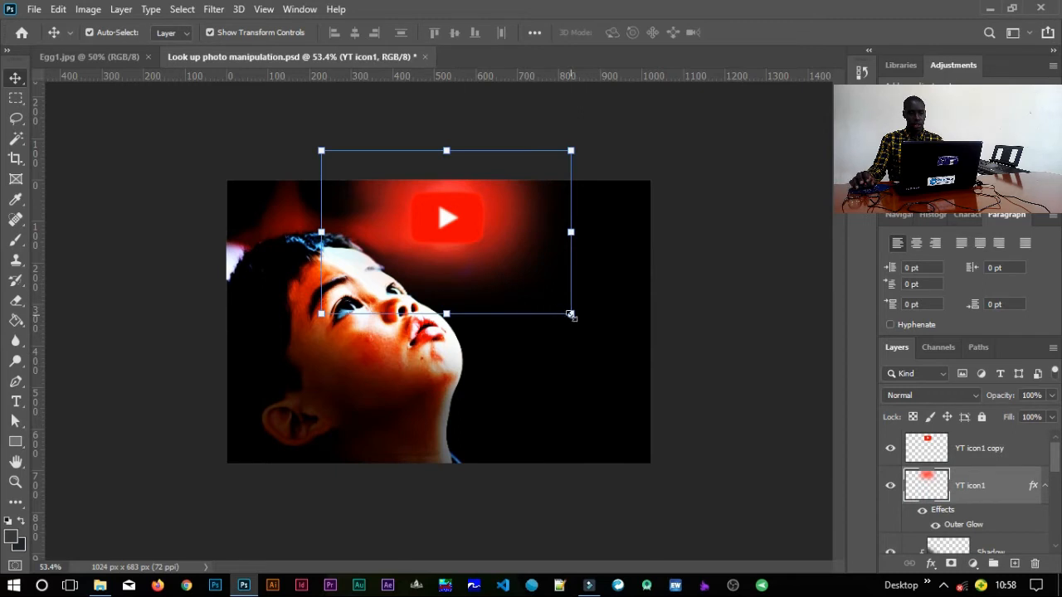
{"action": "left_click_drag", "start_coordinate": [571, 315], "coordinate": [549, 300]}
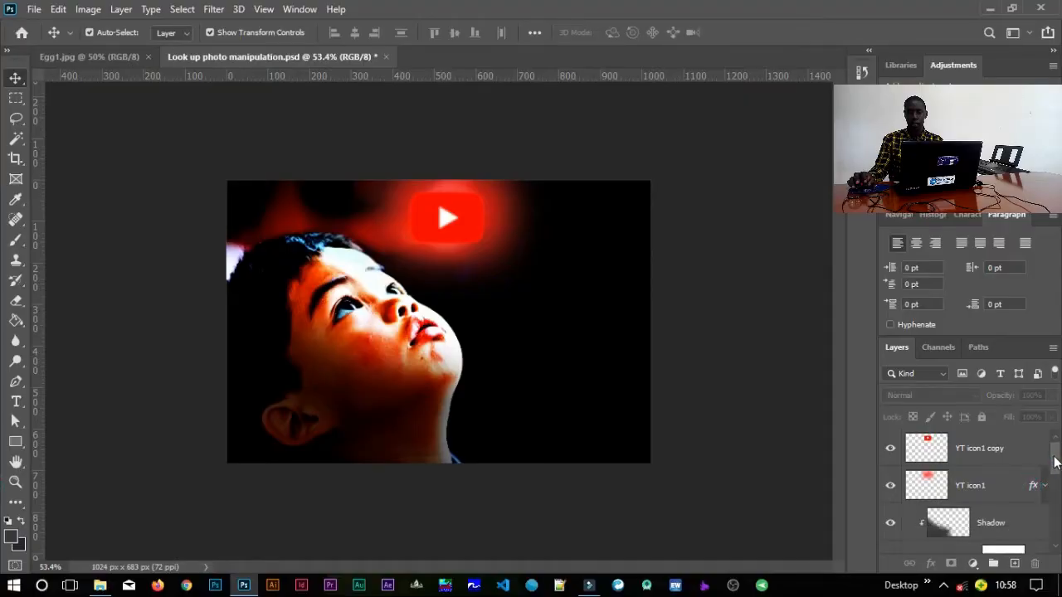
Add a new layer named Highlights above the Shadow layer and clip it to the layers below
{"action": "scroll", "coordinate": [1054, 484], "scroll_direction": "down", "scroll_amount": 2}
{"action": "left_click_drag", "start_coordinate": [1059, 484], "coordinate": [1058, 473]}
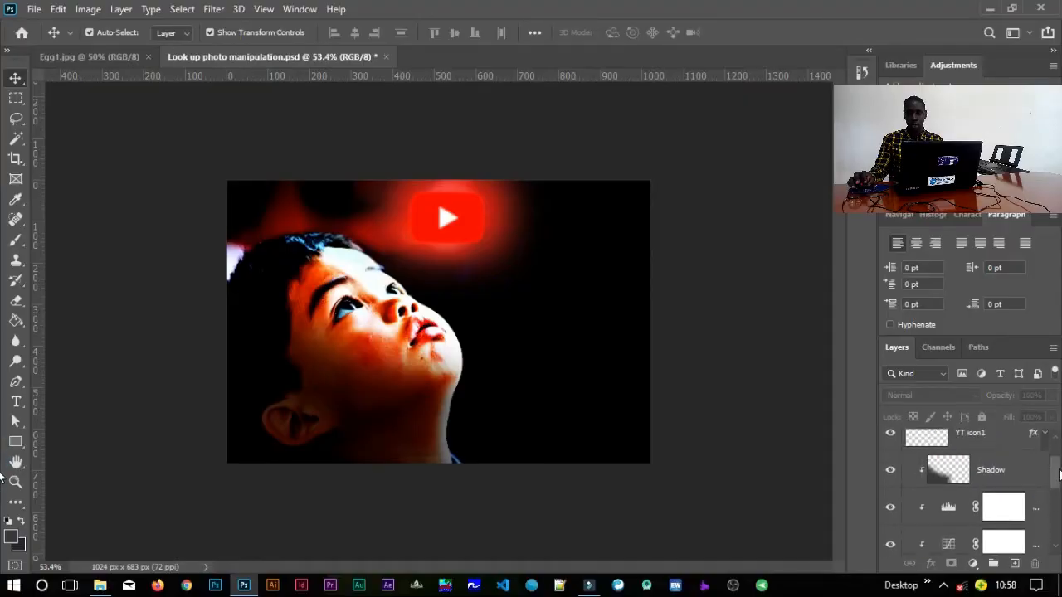
{"action": "left_click", "coordinate": [1002, 475]}
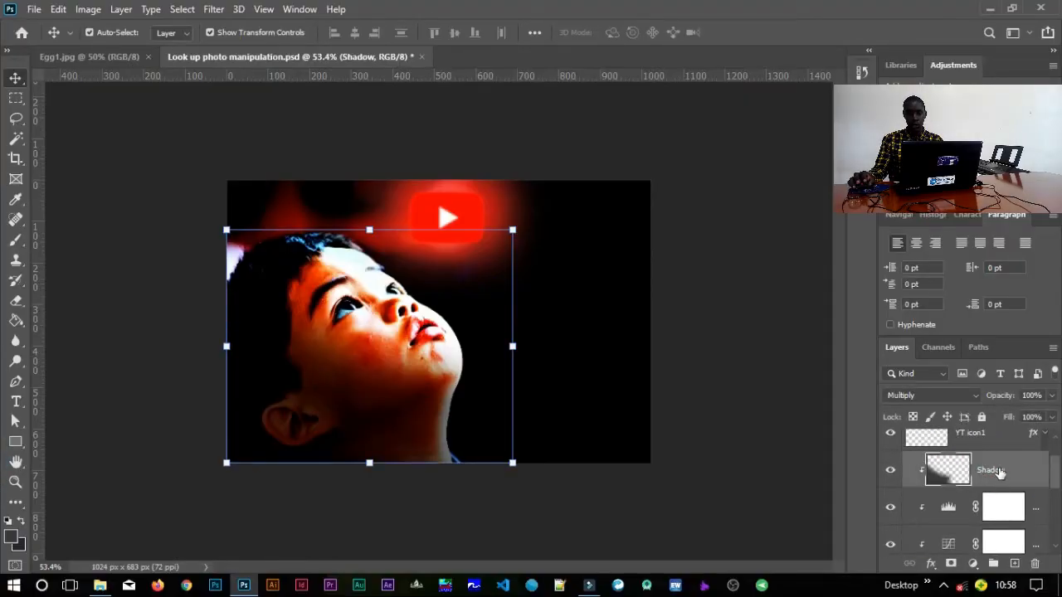
{"action": "left_click", "coordinate": [1012, 565]}
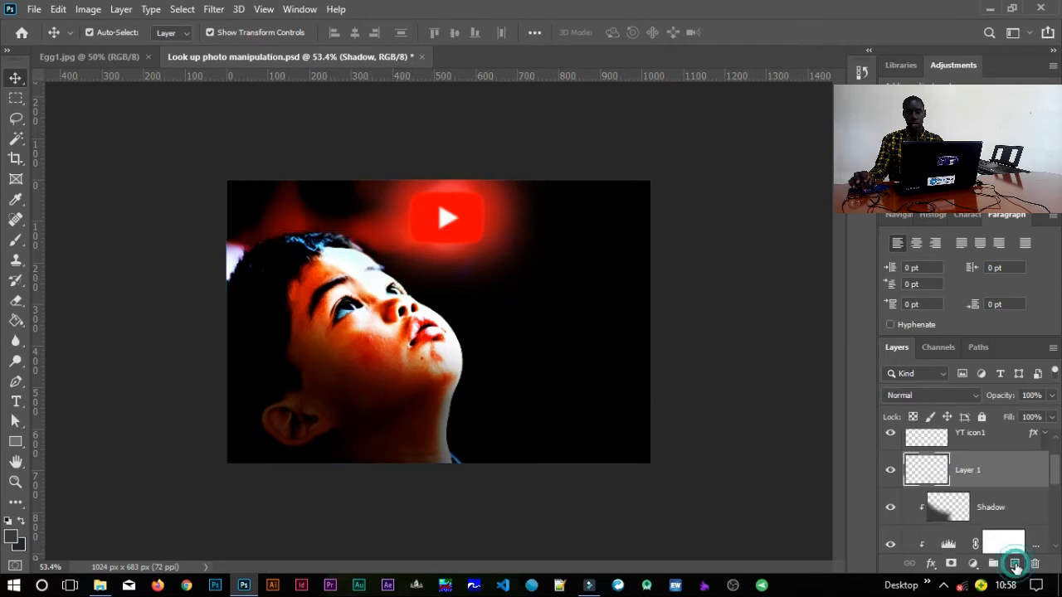
{"action": "double_click", "coordinate": [962, 470]}
{"action": "type", "text": "G"}
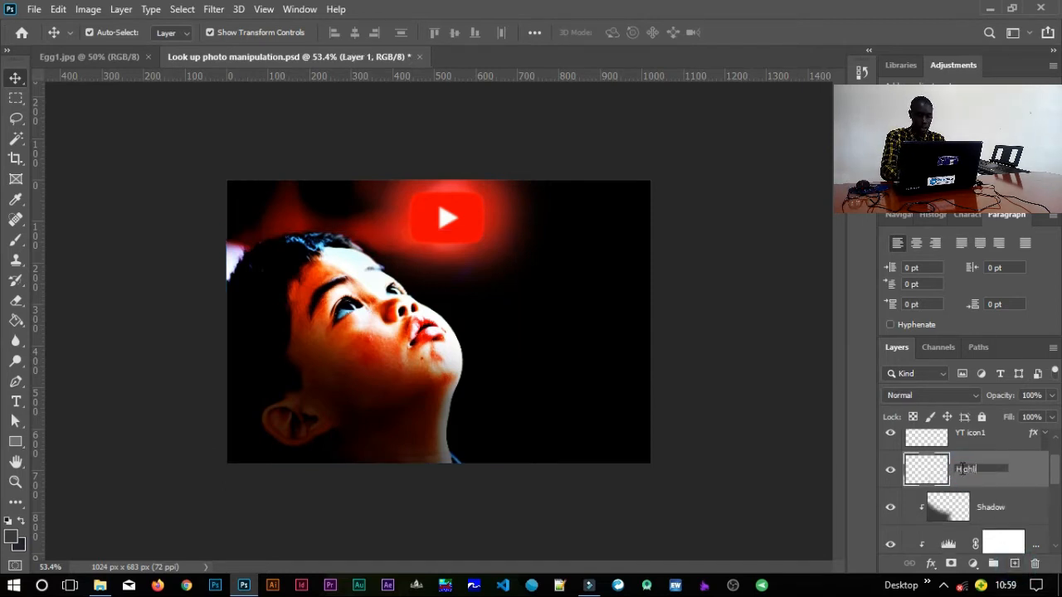
{"action": "key", "text": "Return"}
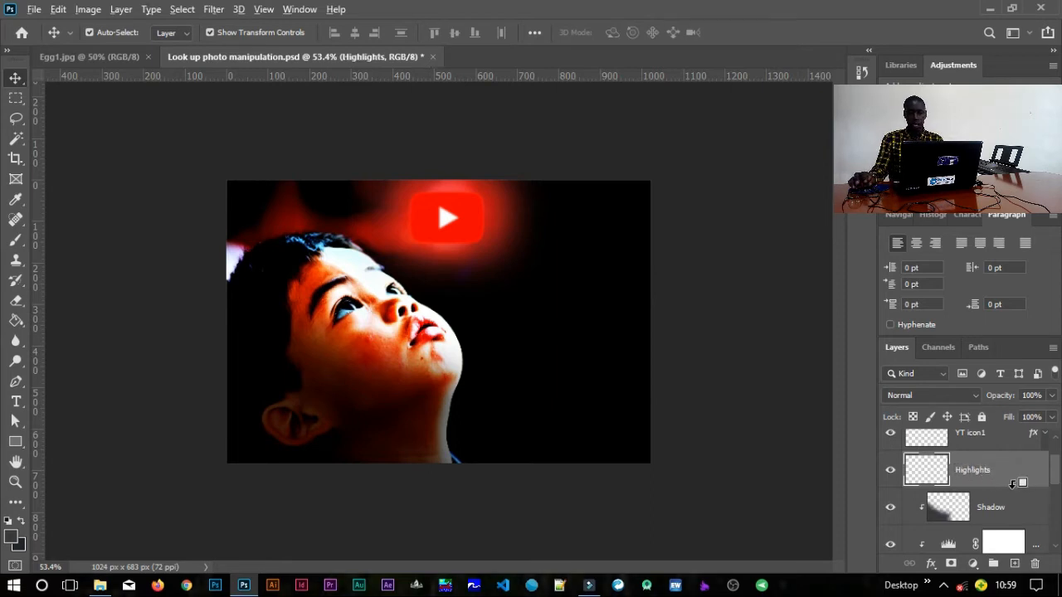
{"action": "left_click", "coordinate": [1009, 484], "text": "alt"}
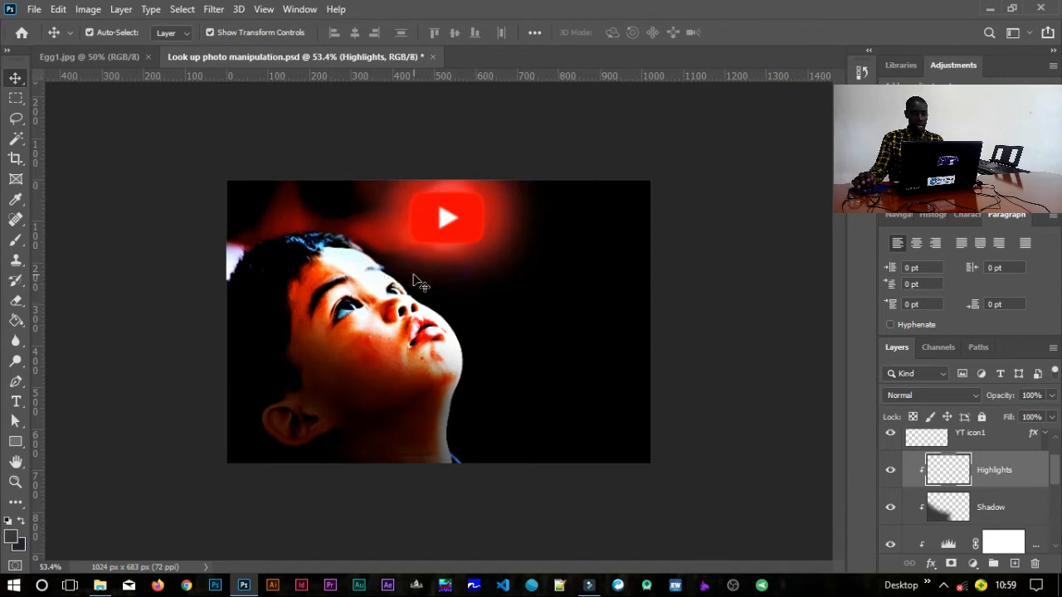
Sample the red of the YouTube icon's glow and brush it over the child's face, hair and neck on the Highlights layer
{"action": "key", "text": "b"}
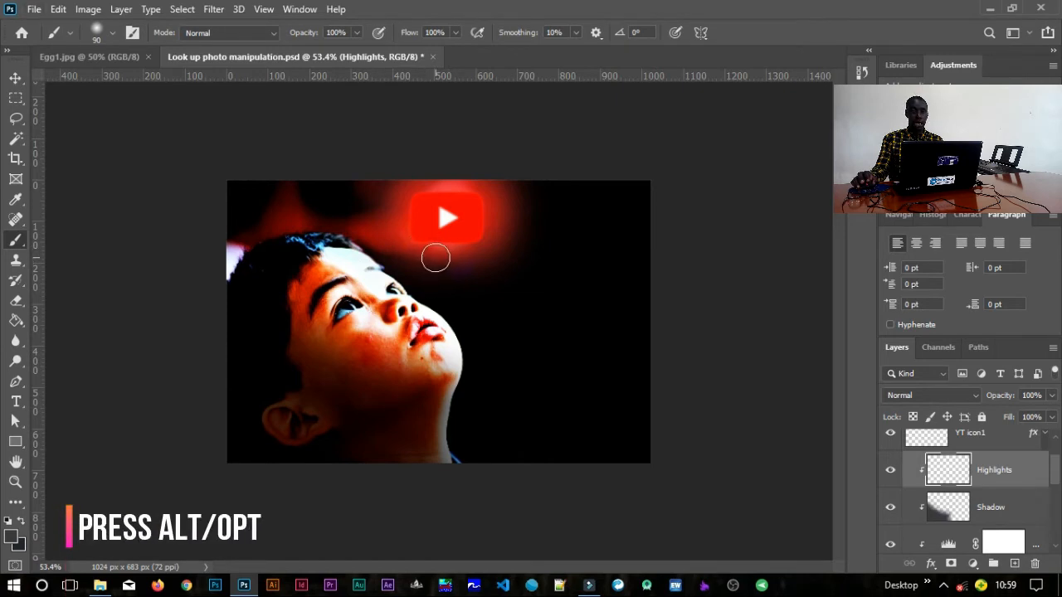
{"action": "left_click", "coordinate": [492, 209], "text": "alt"}
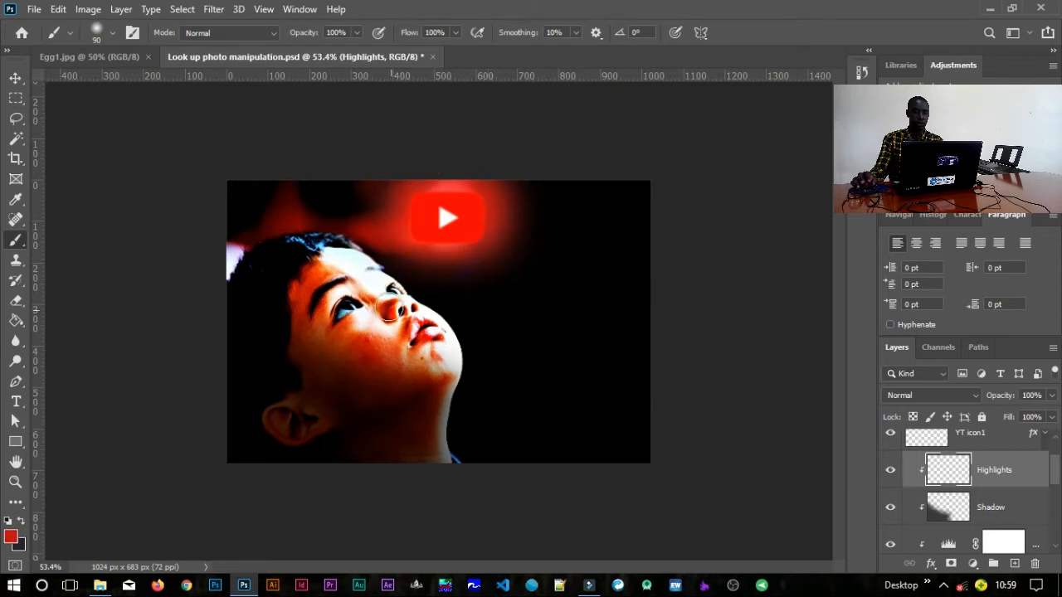
{"action": "mouse_move", "coordinate": [359, 269]}
{"action": "left_mouse_down"}
{"action": "mouse_move", "coordinate": [385, 268]}
{"action": "mouse_move", "coordinate": [377, 250]}
{"action": "mouse_move", "coordinate": [459, 342]}
{"action": "mouse_move", "coordinate": [445, 344]}
{"action": "mouse_move", "coordinate": [443, 360]}
{"action": "mouse_move", "coordinate": [450, 481]}
{"action": "left_mouse_up"}
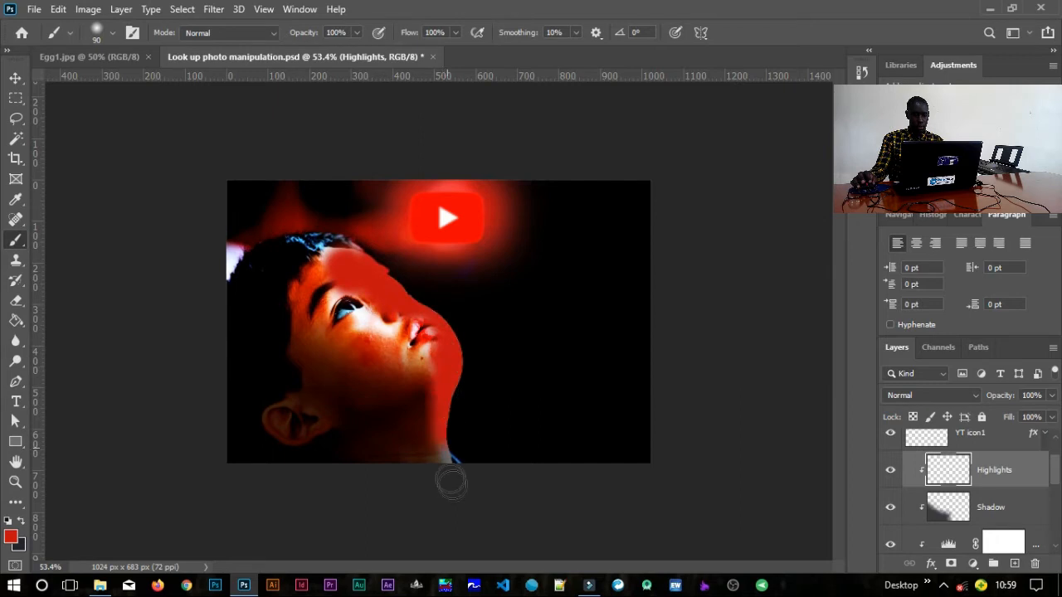
{"action": "mouse_move", "coordinate": [455, 432]}
{"action": "left_mouse_down"}
{"action": "mouse_move", "coordinate": [432, 343]}
{"action": "mouse_move", "coordinate": [346, 306]}
{"action": "mouse_move", "coordinate": [317, 274]}
{"action": "mouse_move", "coordinate": [323, 237]}
{"action": "mouse_move", "coordinate": [283, 236]}
{"action": "mouse_move", "coordinate": [317, 224]}
{"action": "mouse_move", "coordinate": [346, 232]}
{"action": "mouse_move", "coordinate": [385, 267]}
{"action": "mouse_move", "coordinate": [335, 253]}
{"action": "mouse_move", "coordinate": [313, 294]}
{"action": "left_mouse_up"}
{"action": "mouse_move", "coordinate": [431, 355]}
{"action": "left_mouse_down"}
{"action": "mouse_move", "coordinate": [302, 310]}
{"action": "mouse_move", "coordinate": [274, 276]}
{"action": "mouse_move", "coordinate": [270, 243]}
{"action": "mouse_move", "coordinate": [261, 251]}
{"action": "mouse_move", "coordinate": [279, 244]}
{"action": "mouse_move", "coordinate": [293, 274]}
{"action": "left_mouse_up"}
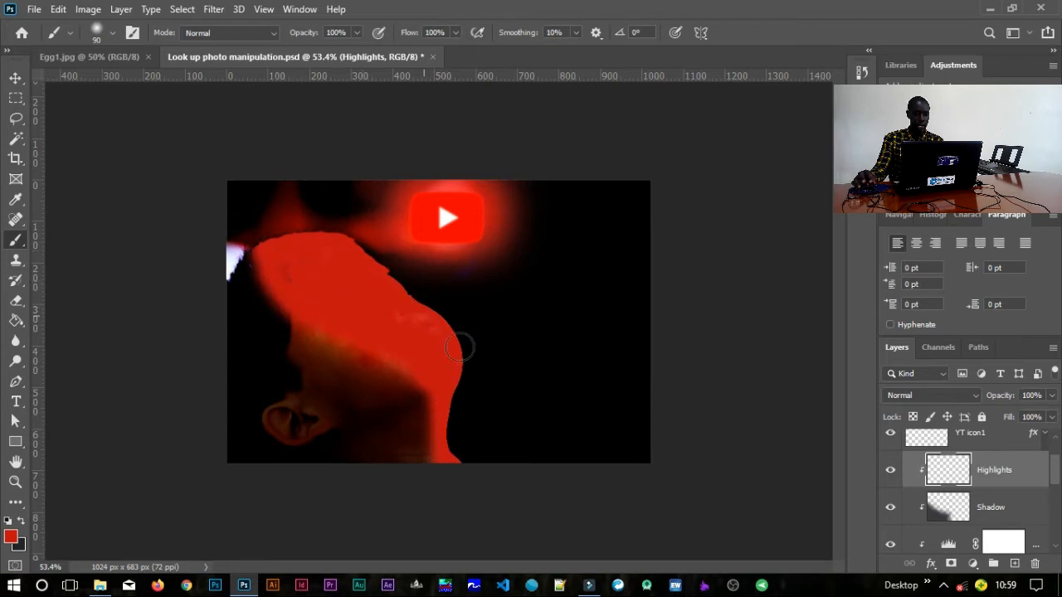
{"action": "mouse_move", "coordinate": [460, 349]}
{"action": "left_mouse_down"}
{"action": "mouse_move", "coordinate": [368, 271]}
{"action": "mouse_move", "coordinate": [374, 255]}
{"action": "mouse_move", "coordinate": [328, 239]}
{"action": "mouse_move", "coordinate": [430, 301]}
{"action": "mouse_move", "coordinate": [462, 388]}
{"action": "left_mouse_up"}
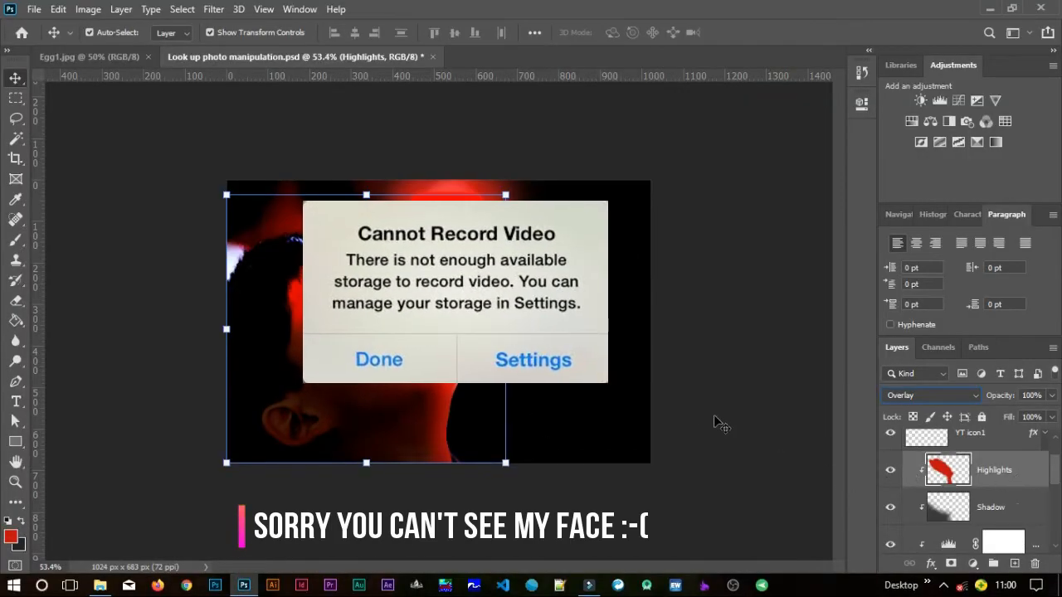
Soften the red paint on the Highlights layer with a Gaussian Blur of 70 pixels radius, and deselect the layer
{"action": "left_click", "coordinate": [209, 10]}
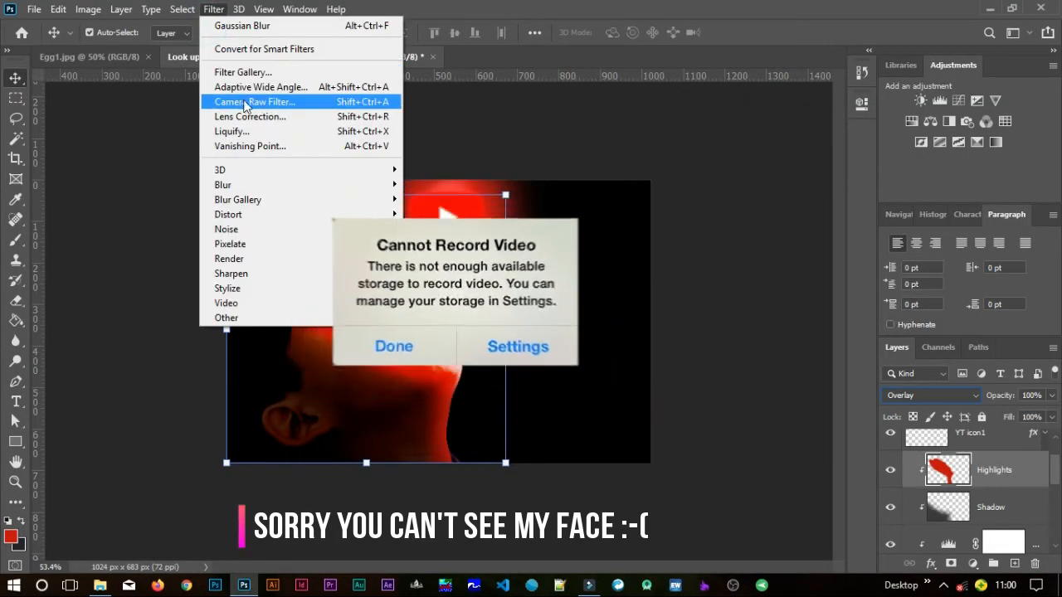
{"action": "mouse_move", "coordinate": [390, 191]}
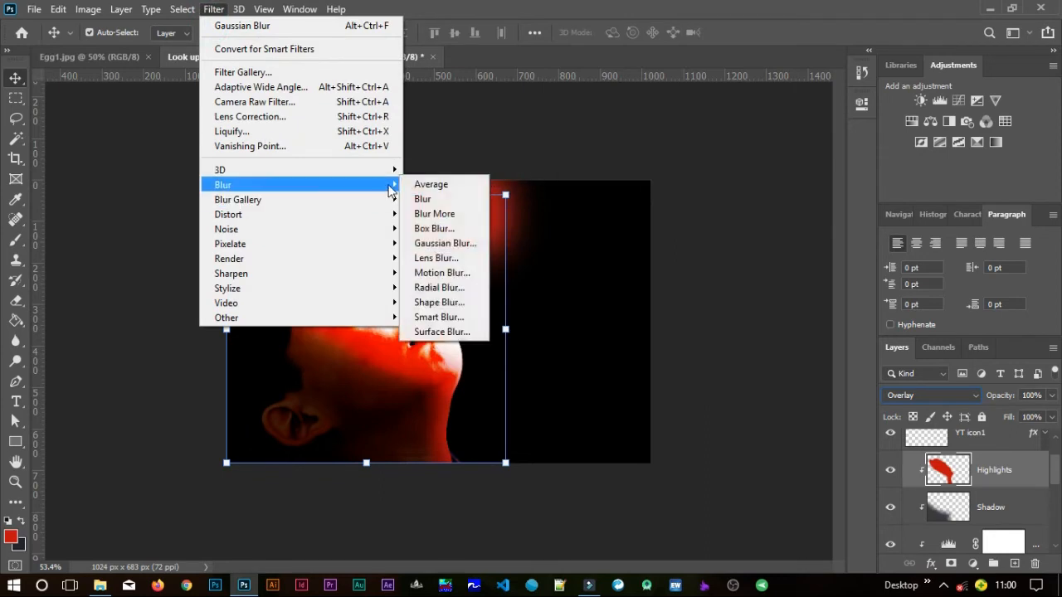
{"action": "left_click", "coordinate": [443, 243]}
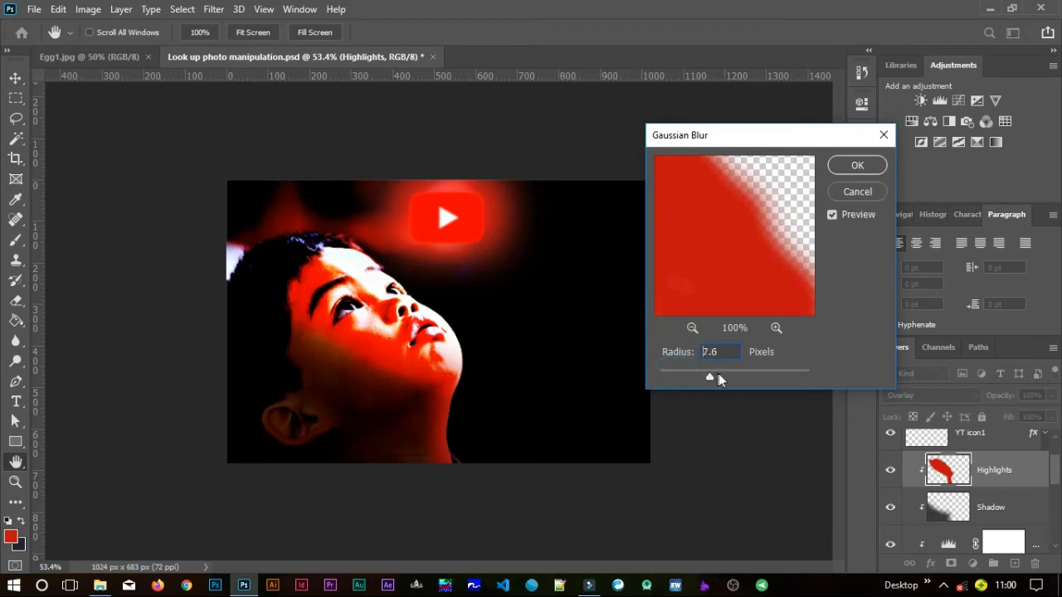
{"action": "left_click_drag", "start_coordinate": [718, 375], "coordinate": [747, 374]}
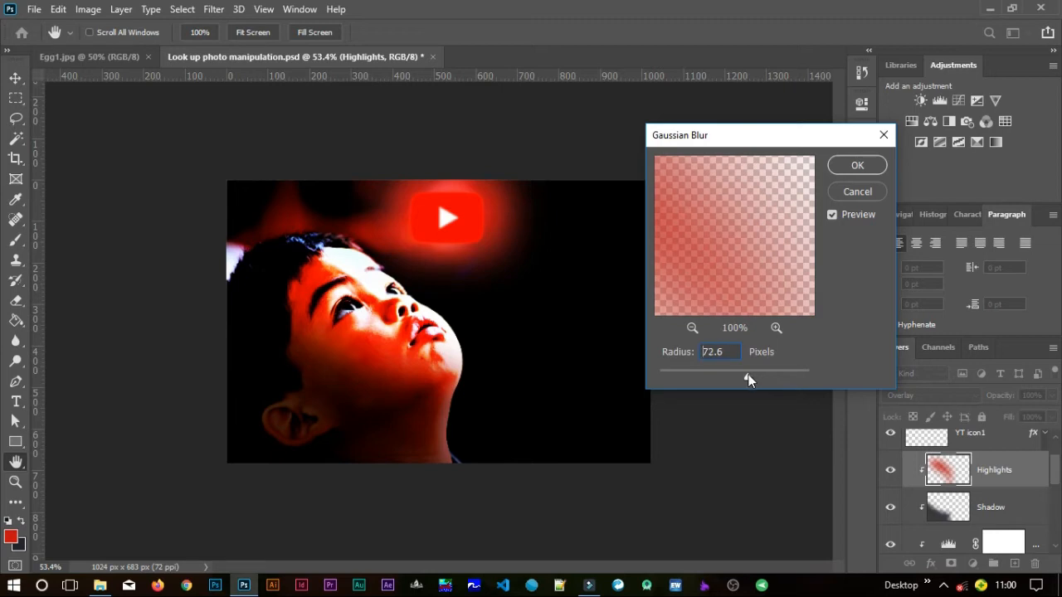
{"action": "type", "text": "70"}
{"action": "key", "text": "Return"}
{"action": "key", "text": "v"}
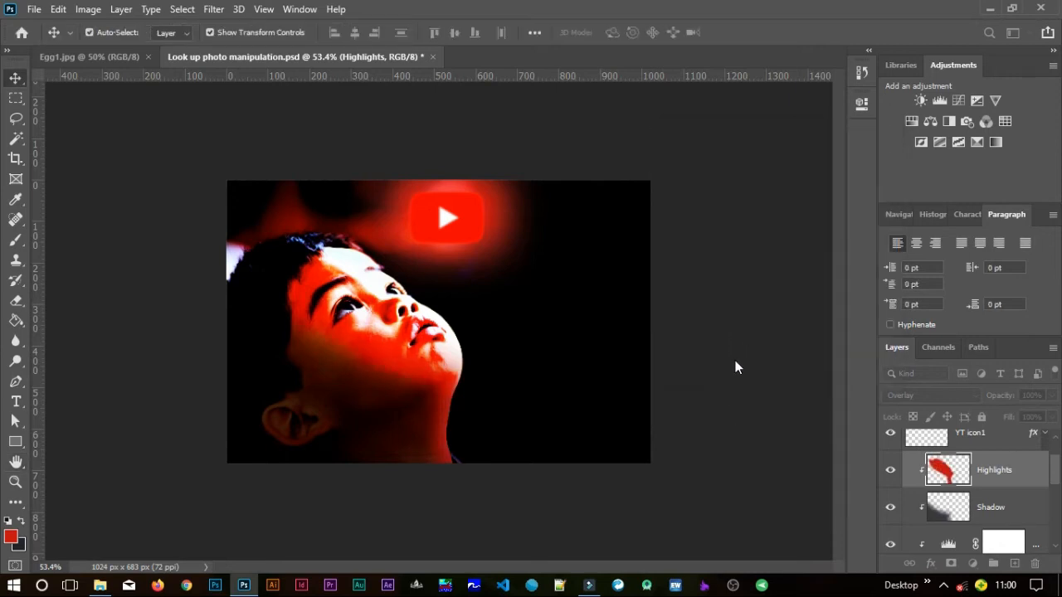
{"action": "left_click", "coordinate": [727, 394]}
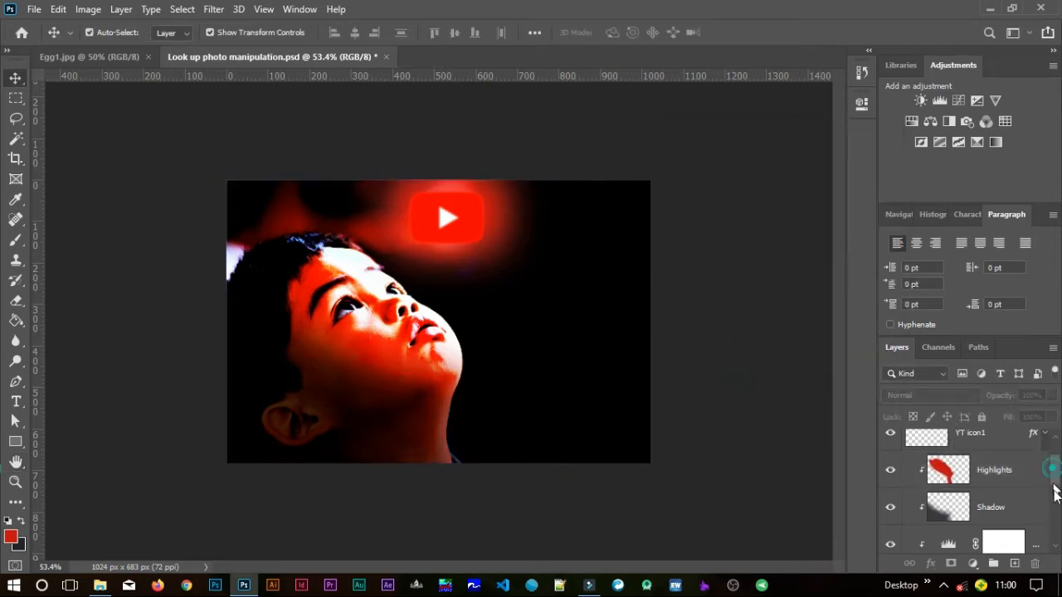
Compare the original photo with the edited composite by isolating the Background layer and showing all layers again
{"action": "scroll", "coordinate": [1052, 478], "scroll_direction": "down", "scroll_amount": 5}
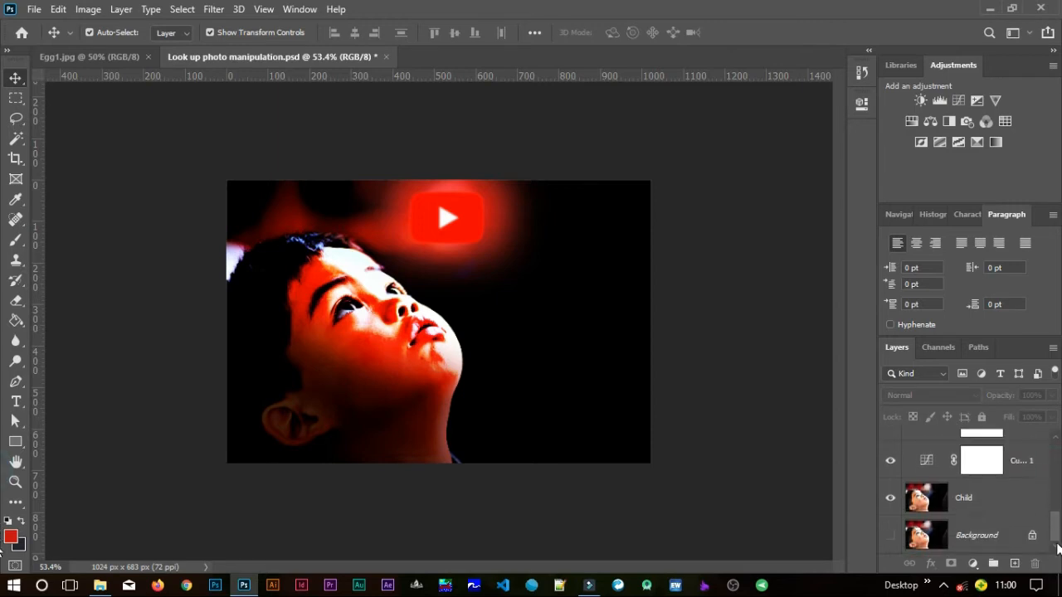
{"action": "left_click", "coordinate": [892, 538], "text": "alt"}
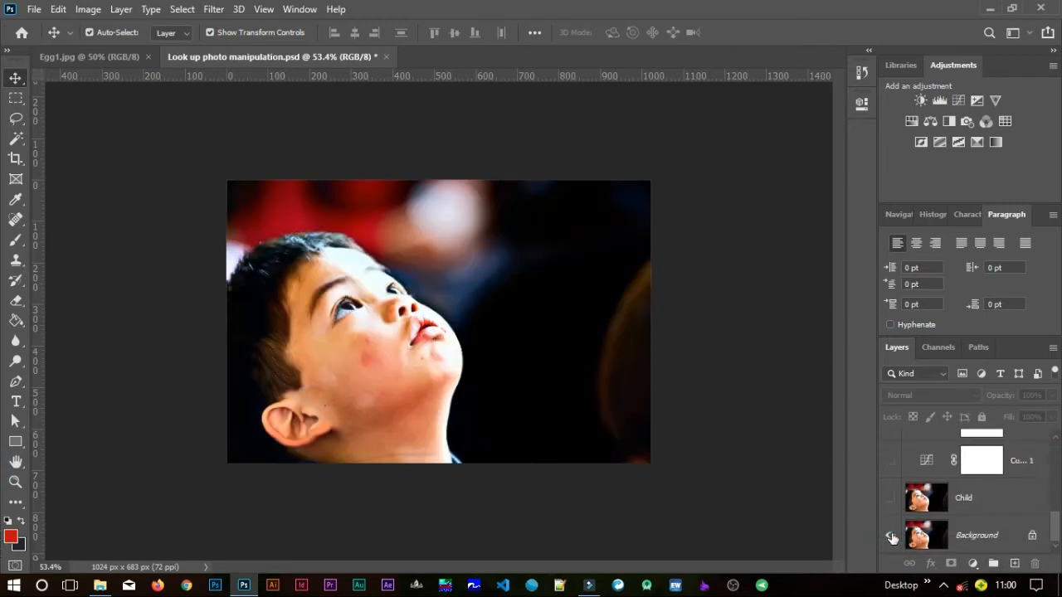
{"action": "left_click", "coordinate": [891, 538], "text": "alt"}
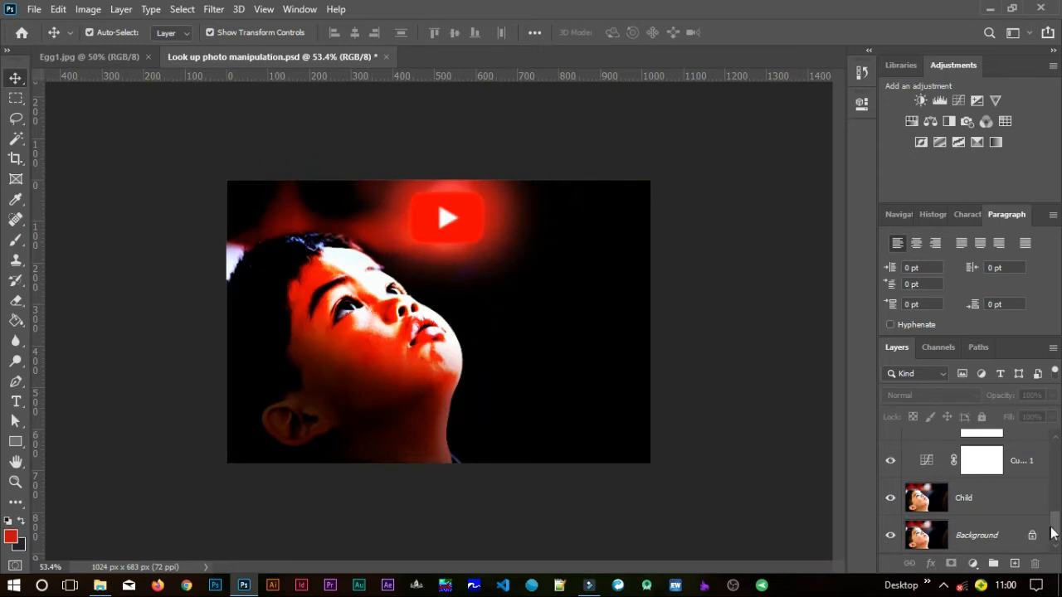
{"action": "left_click_drag", "start_coordinate": [1055, 532], "coordinate": [1057, 452]}
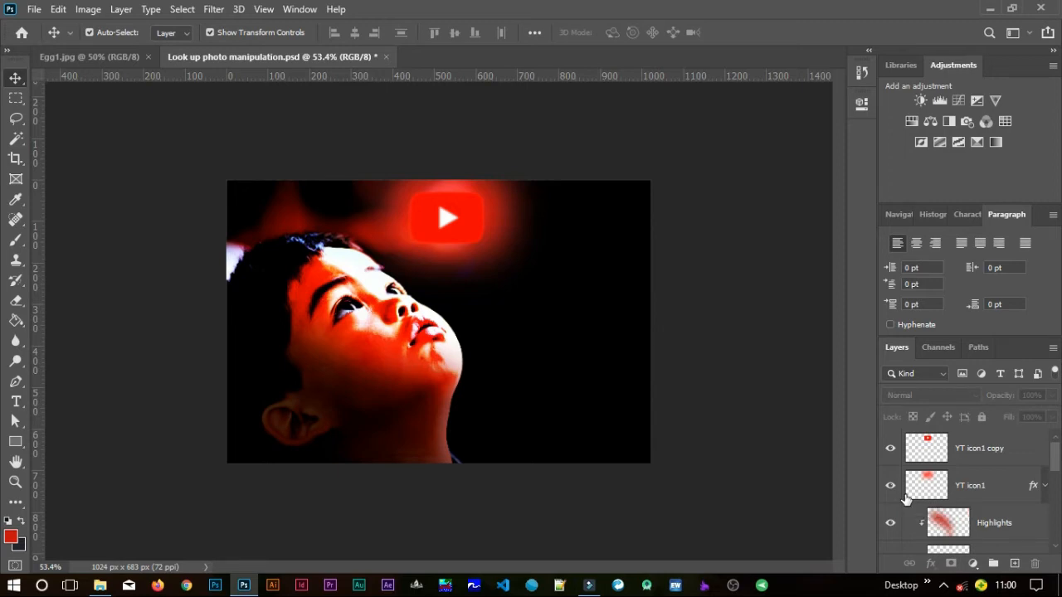
Add a Curves adjustment layer above YT icon1 copy and pull the RGB midtones down slightly
{"action": "left_click", "coordinate": [992, 462]}
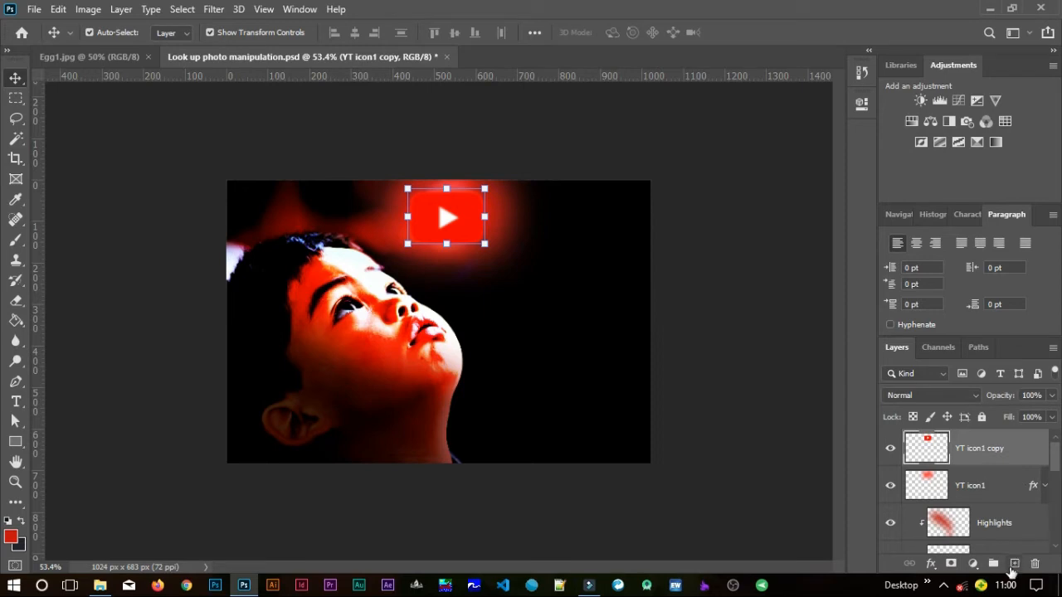
{"action": "left_click", "coordinate": [973, 563]}
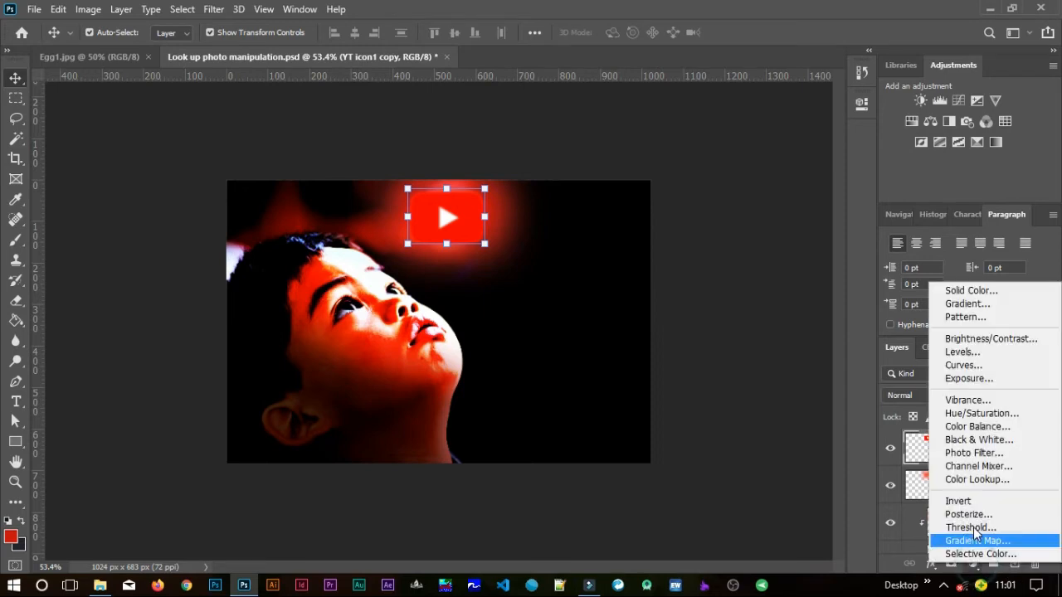
{"action": "left_click", "coordinate": [967, 373]}
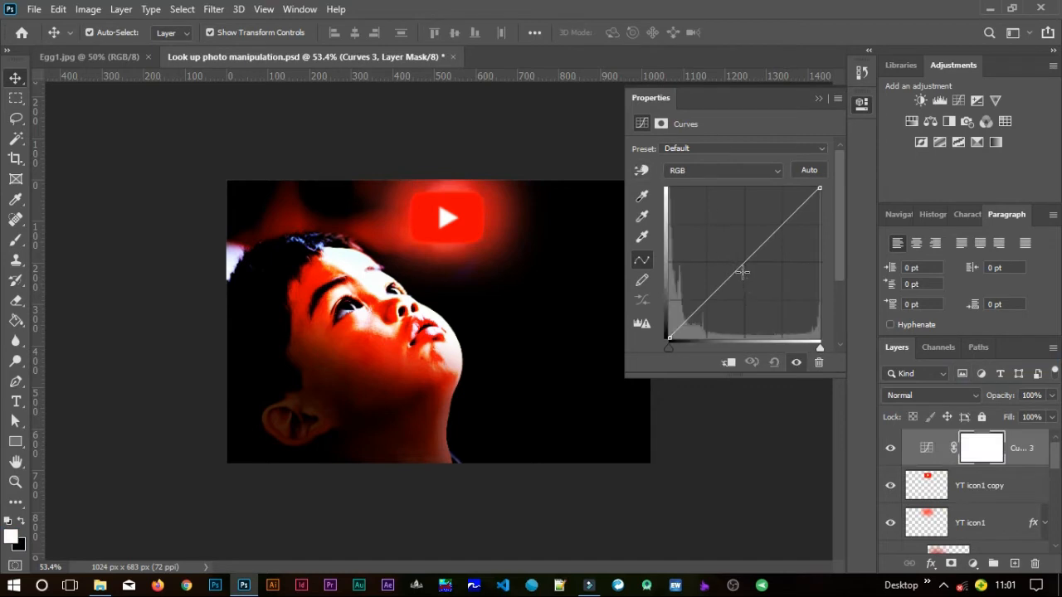
{"action": "left_click_drag", "start_coordinate": [745, 263], "coordinate": [750, 273]}
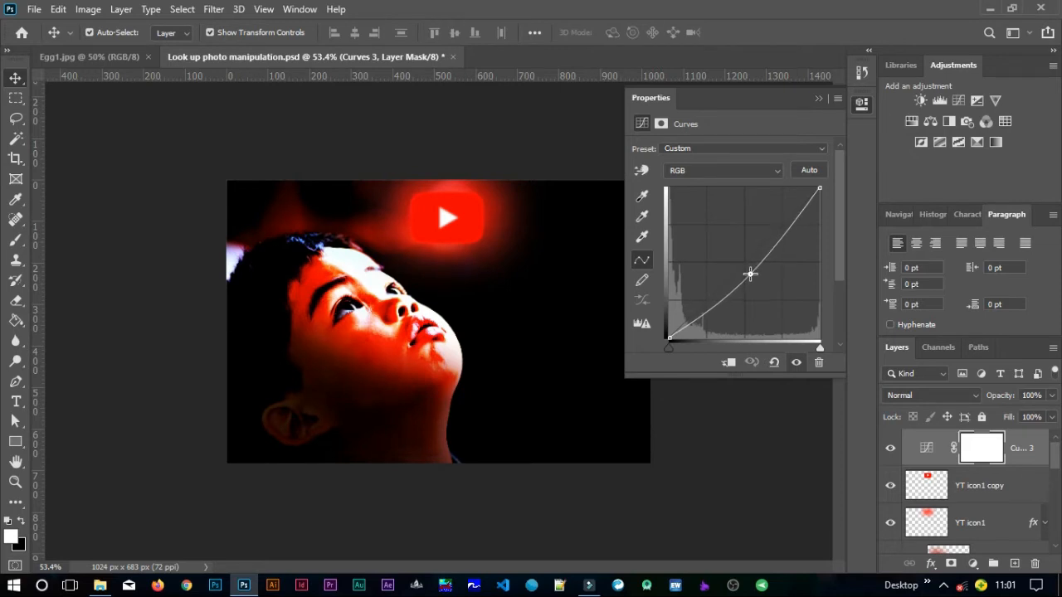
Add a midtone point to the Red curve and lower the Green curve's midtones slightly in the Curves adjustment
{"action": "left_click", "coordinate": [690, 169]}
{"action": "left_click", "coordinate": [694, 196]}
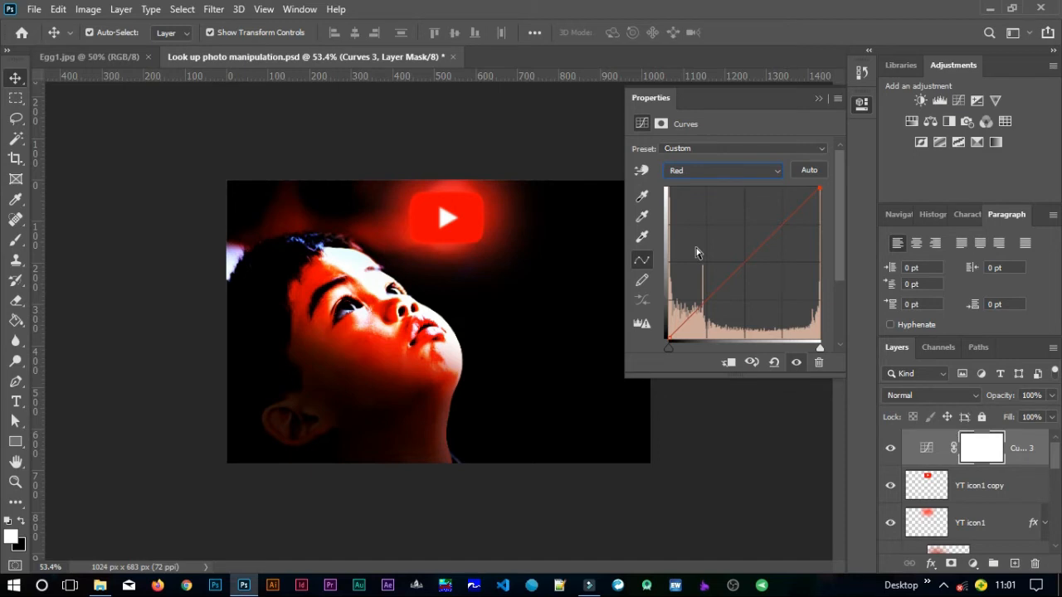
{"action": "left_click", "coordinate": [744, 259]}
{"action": "left_click", "coordinate": [679, 170]}
{"action": "left_click", "coordinate": [676, 195]}
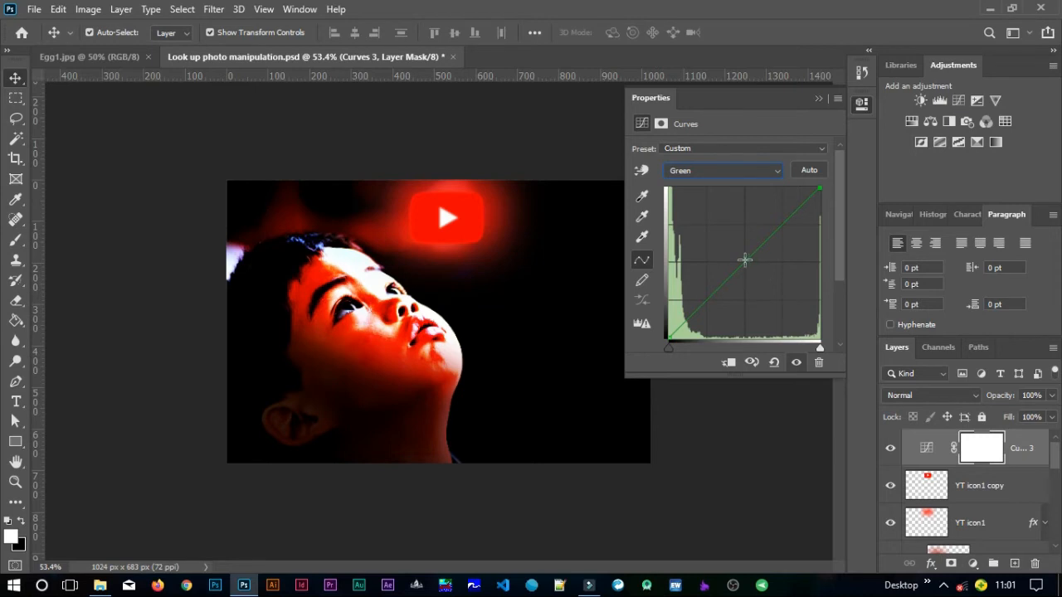
{"action": "left_click_drag", "start_coordinate": [746, 260], "coordinate": [748, 265]}
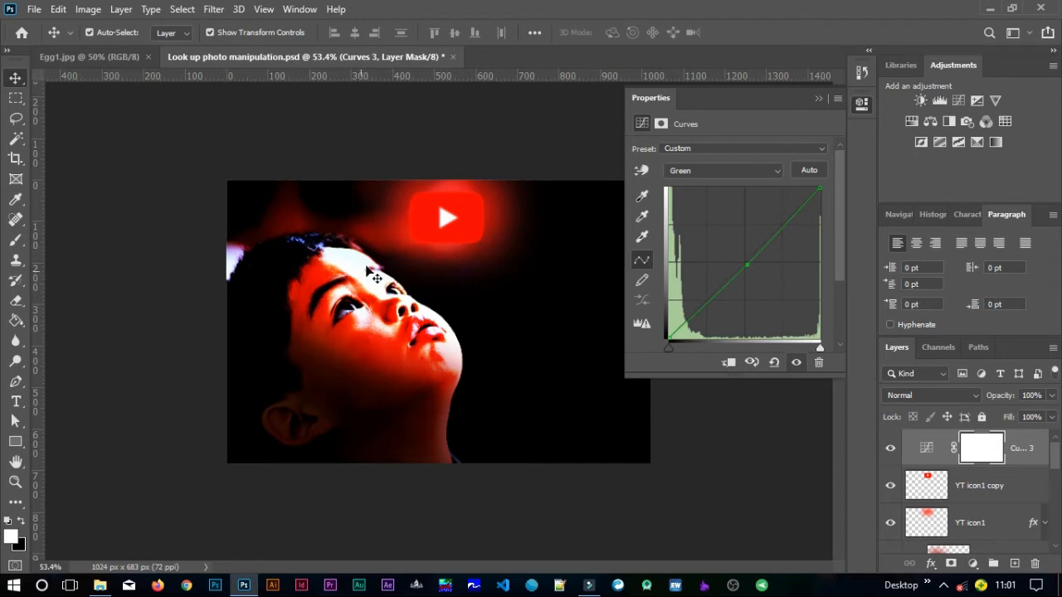
Add a midtone point to the Blue curve, and compare the image with the Curves layer hidden and shown
{"action": "left_click", "coordinate": [715, 171]}
{"action": "left_click", "coordinate": [707, 213]}
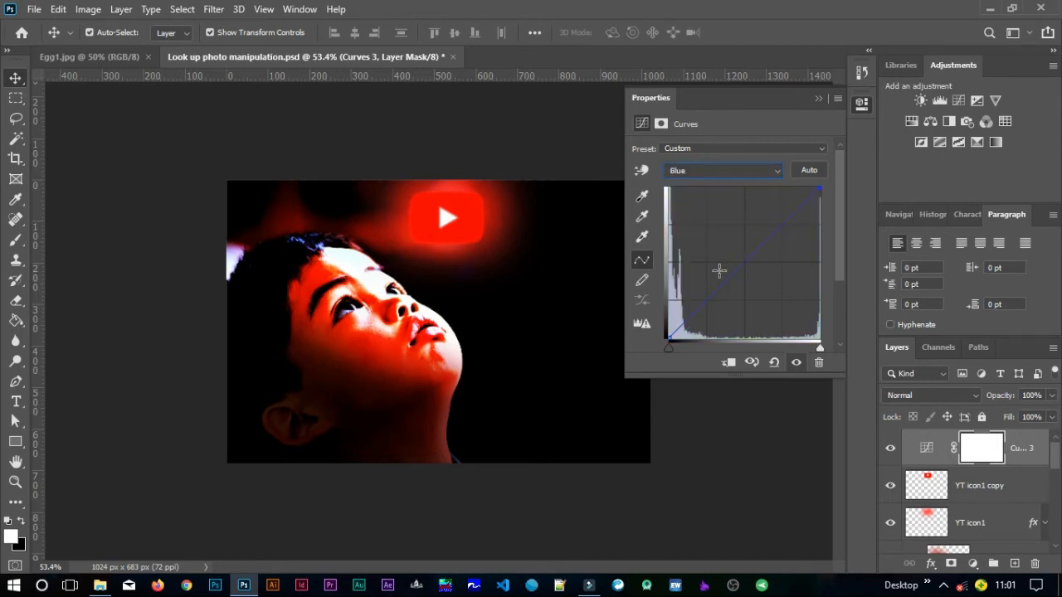
{"action": "left_click", "coordinate": [745, 261]}
{"action": "left_click", "coordinate": [818, 99]}
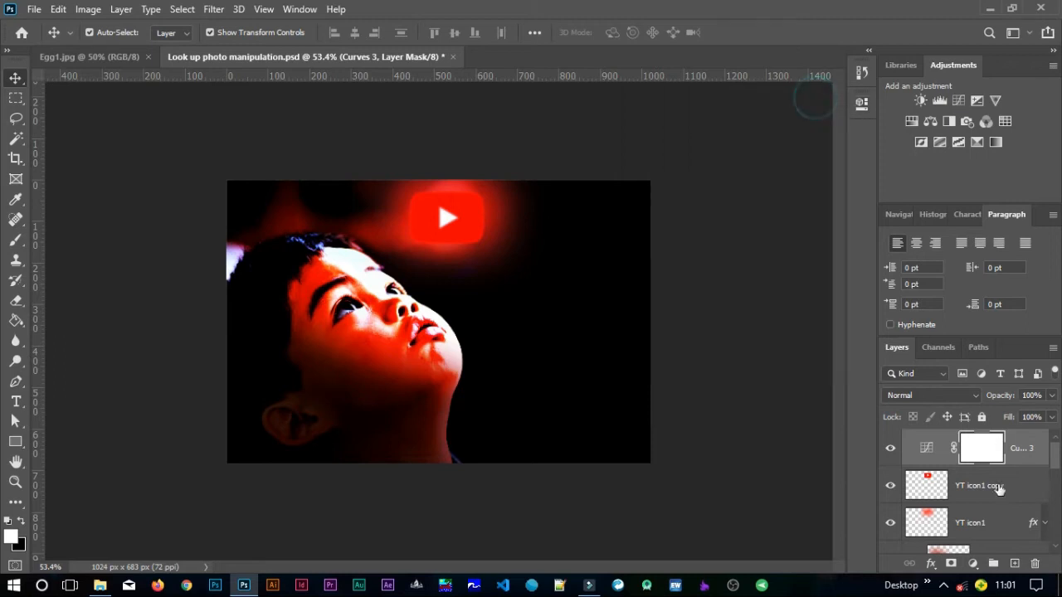
{"action": "left_click", "coordinate": [892, 450]}
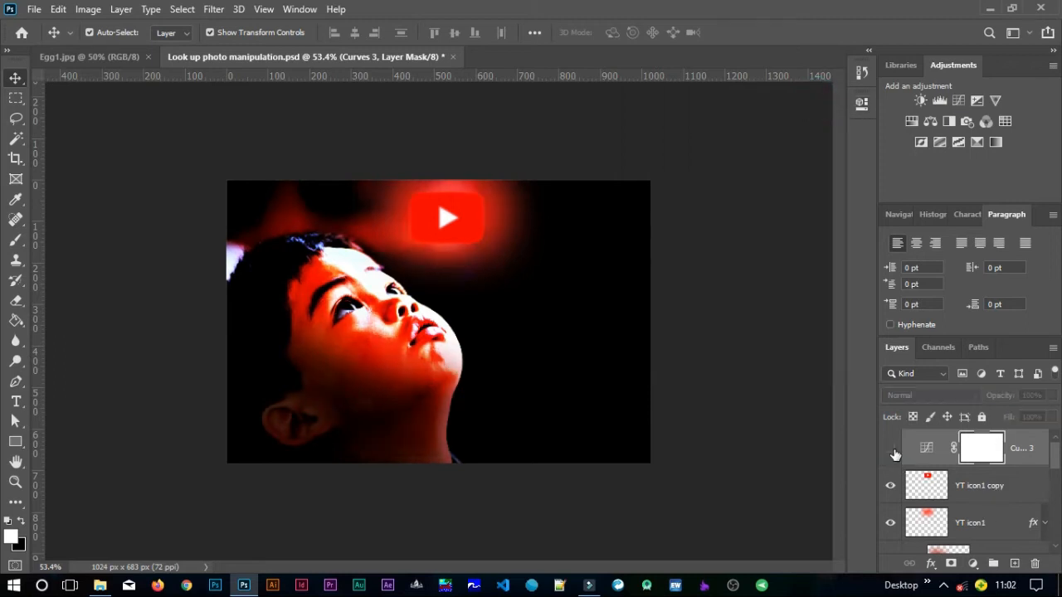
{"action": "left_click", "coordinate": [893, 450]}
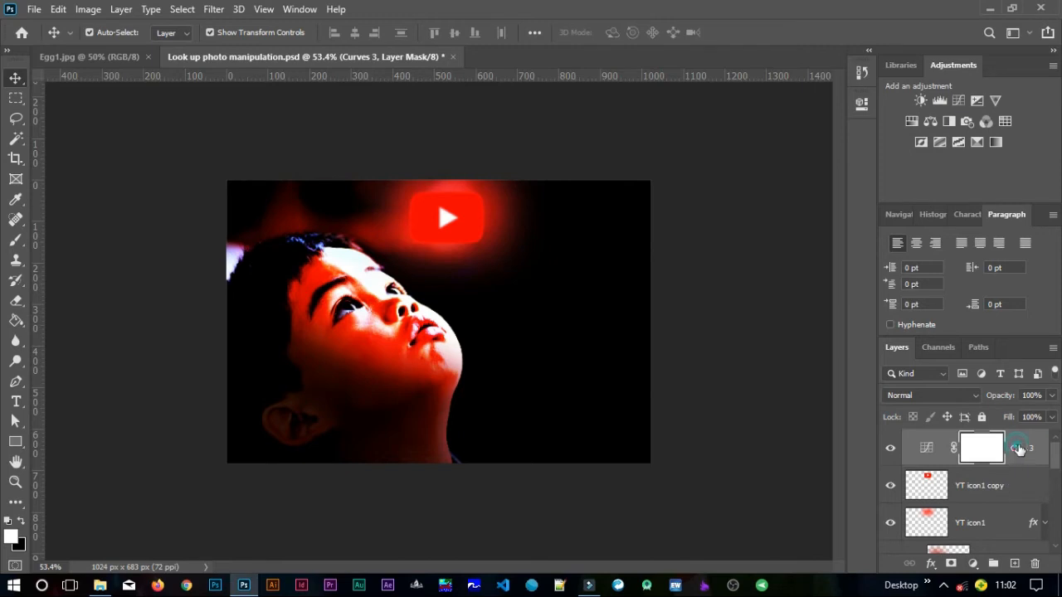
Add a text layer reading "ERO PRODUCTIONS" above the Curves layer and place it in the image's lower-right corner
{"action": "left_click", "coordinate": [928, 452]}
{"action": "left_click", "coordinate": [15, 402]}
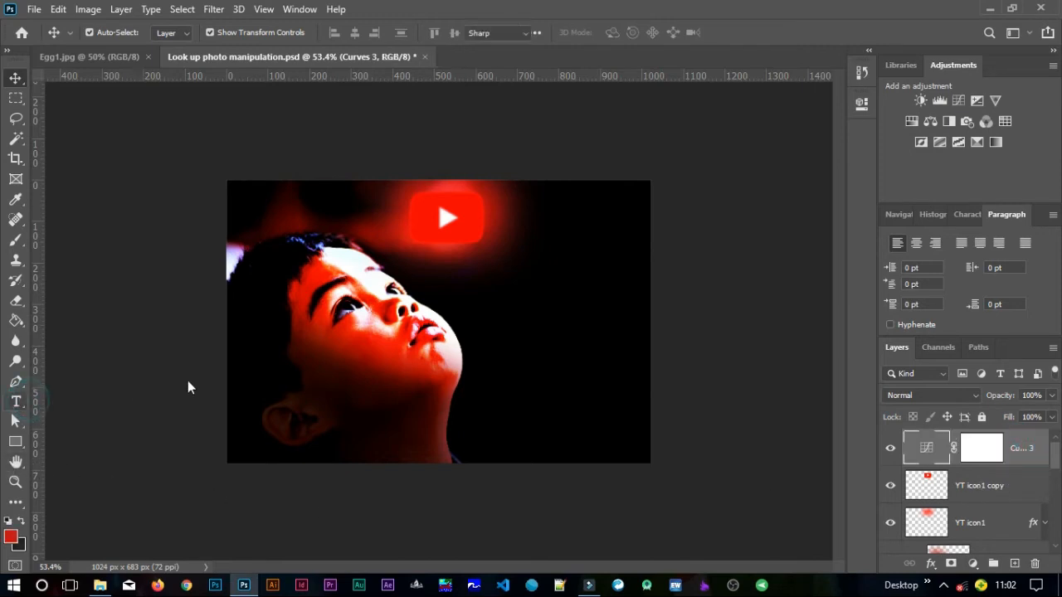
{"action": "left_click", "coordinate": [500, 372]}
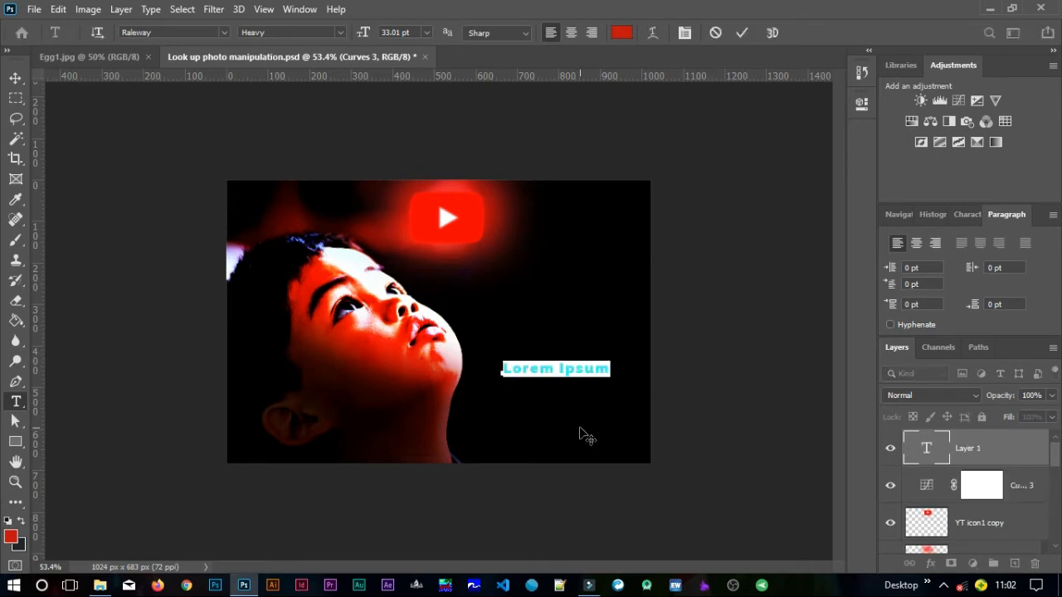
{"action": "key", "text": "Right"}
{"action": "key", "text": "Right"}
{"action": "key", "text": "Right"}
{"action": "key", "text": "Right"}
{"action": "key", "text": "Right"}
{"action": "key", "text": "Right"}
{"action": "key", "text": "Right"}
{"action": "key", "text": "Right"}
{"action": "key", "text": "Right"}
{"action": "key", "text": "Right"}
{"action": "key", "text": "Right"}
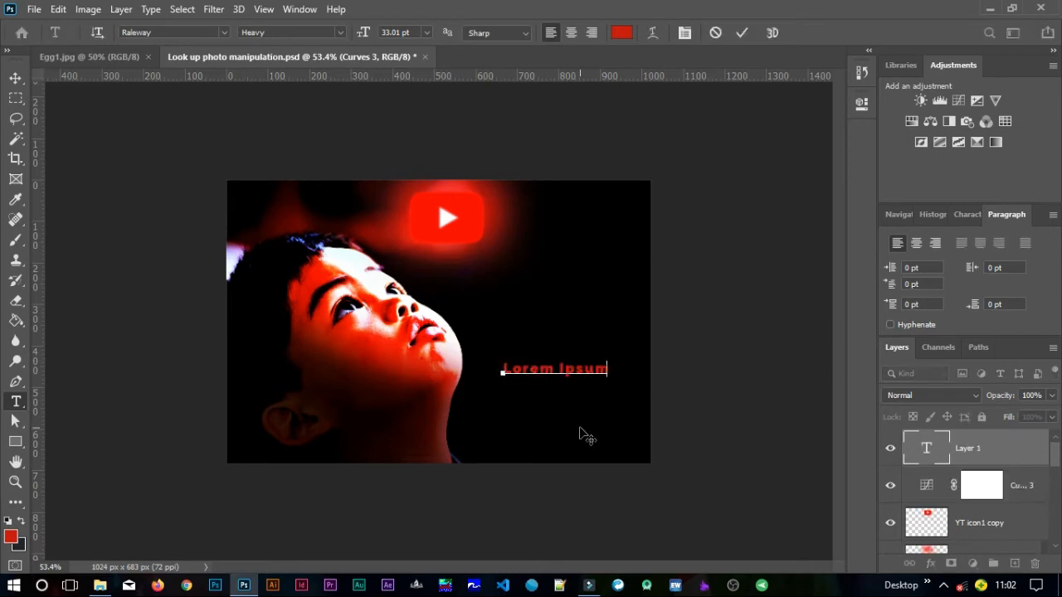
{"action": "key", "text": "BackSpace"}
{"action": "key", "text": "BackSpace"}
{"action": "key", "text": "BackSpace"}
{"action": "key", "text": "BackSpace"}
{"action": "key", "text": "BackSpace"}
{"action": "key", "text": "BackSpace"}
{"action": "key", "text": "BackSpace"}
{"action": "key", "text": "BackSpace"}
{"action": "key", "text": "BackSpace"}
{"action": "key", "text": "BackSpace"}
{"action": "key", "text": "BackSpace"}
{"action": "type", "text": "ERO PRODUCTIONS"}
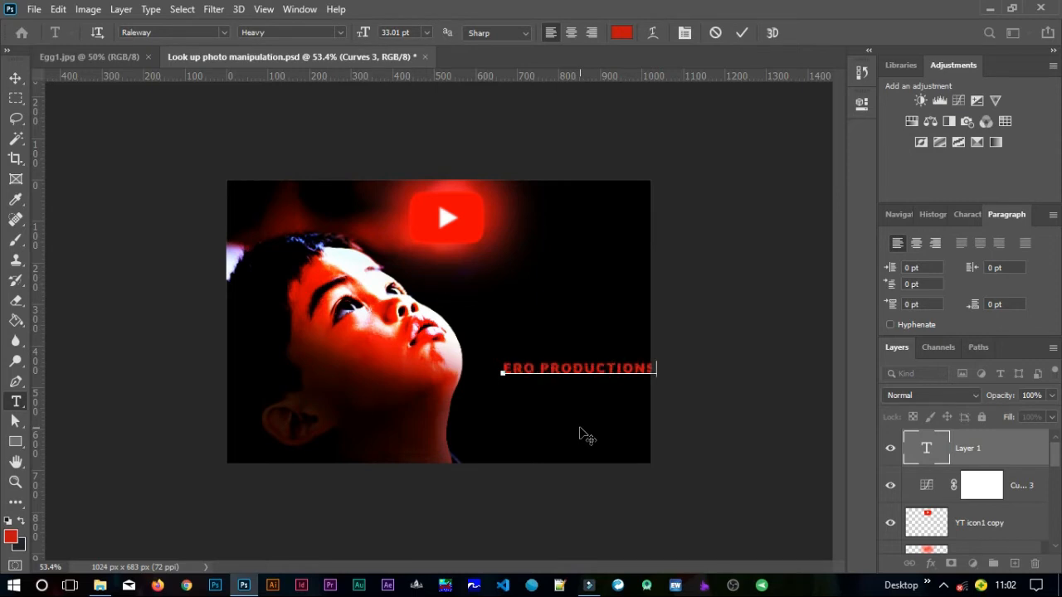
{"action": "key", "text": "ctrl+a"}
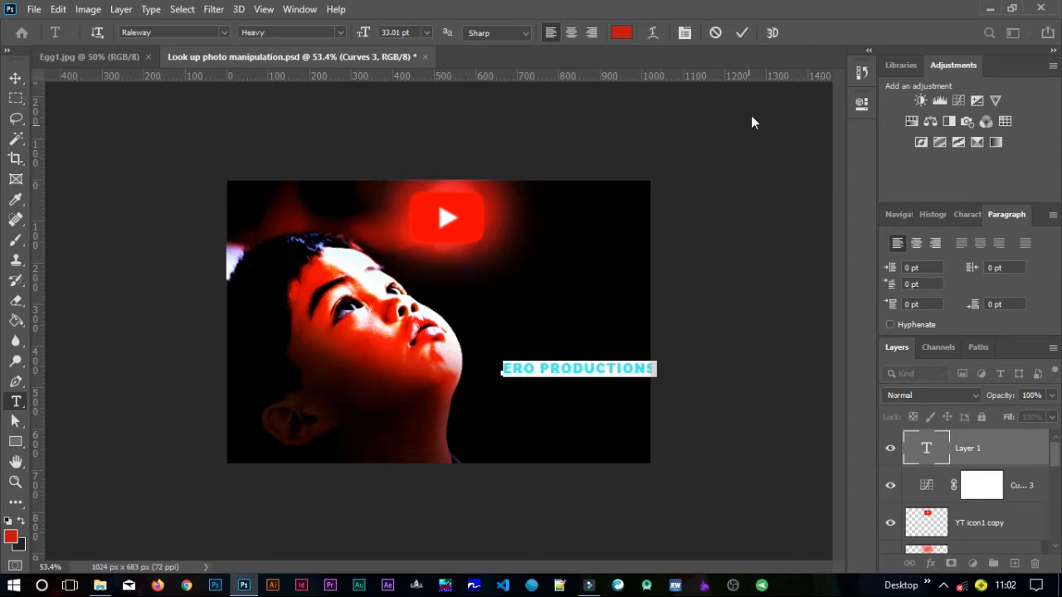
{"action": "left_click", "coordinate": [742, 33]}
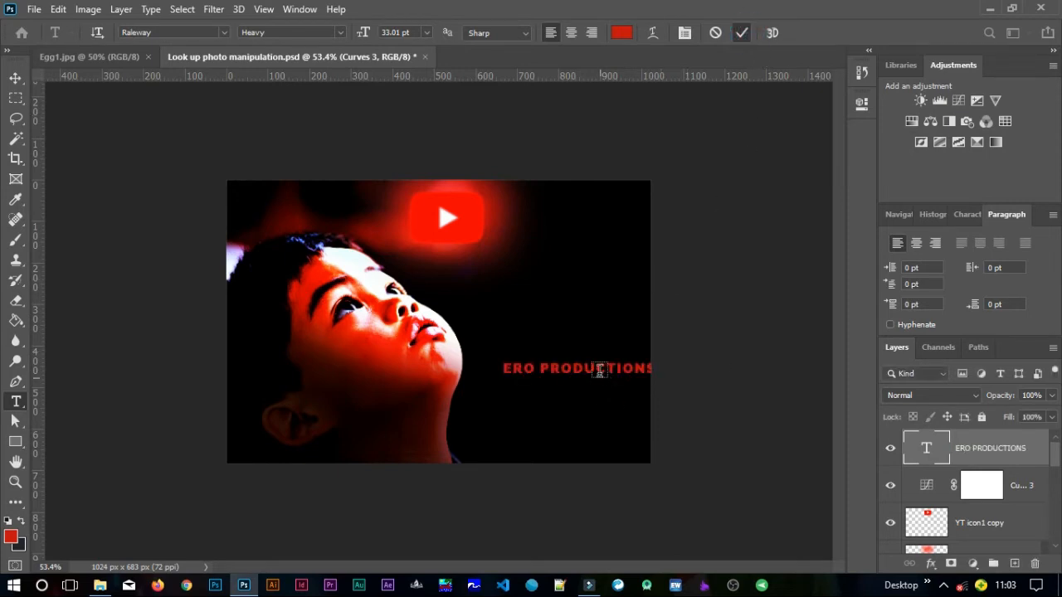
{"action": "key", "text": "v"}
{"action": "left_click_drag", "start_coordinate": [596, 369], "coordinate": [574, 431]}
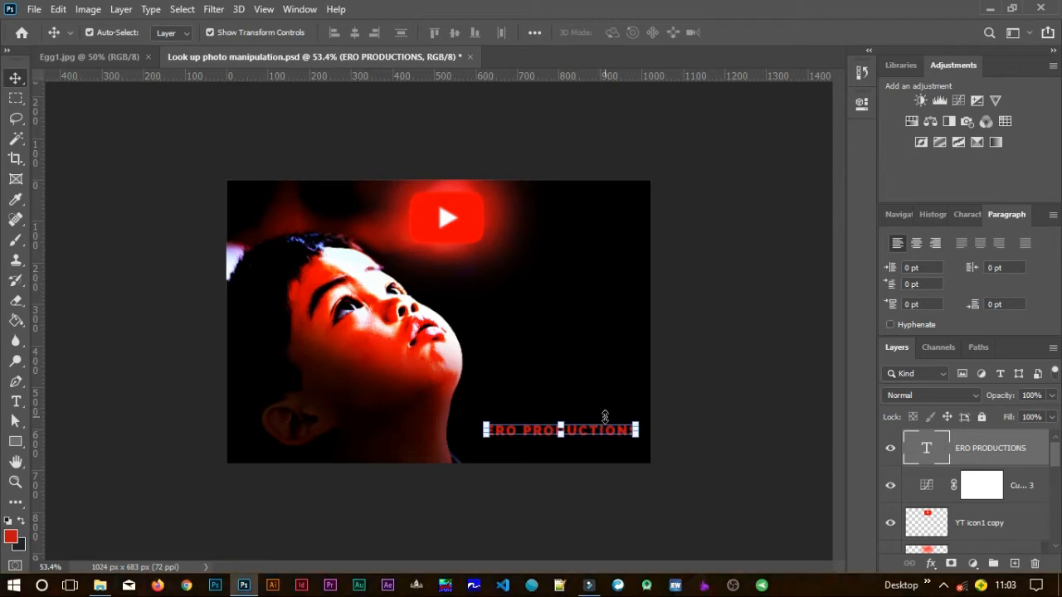
Recolor the ERO PRODUCTIONS text to teal green #00bb84
{"action": "left_click", "coordinate": [968, 217]}
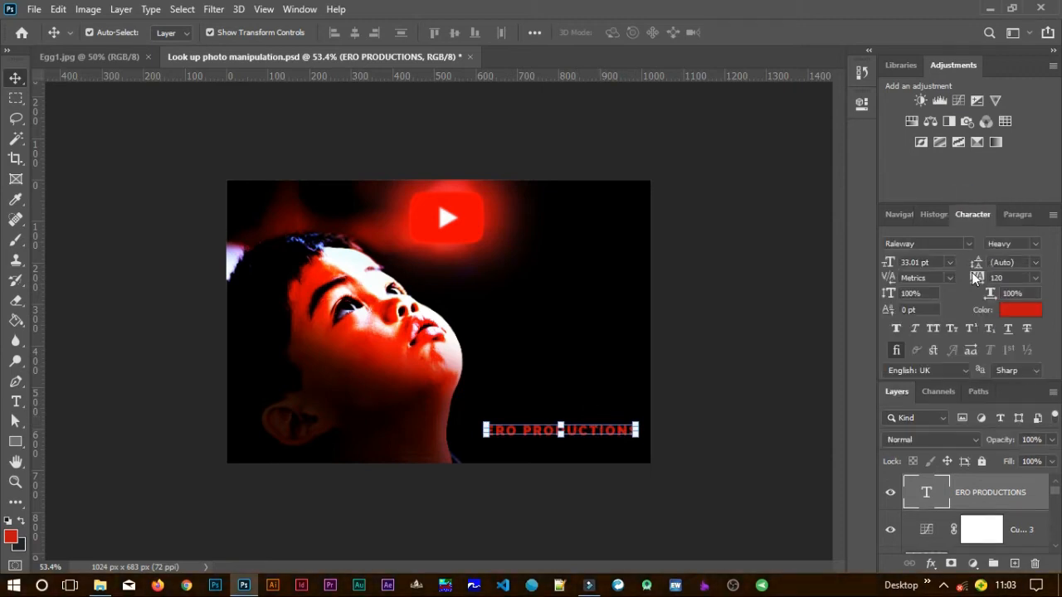
{"action": "left_click", "coordinate": [1024, 313]}
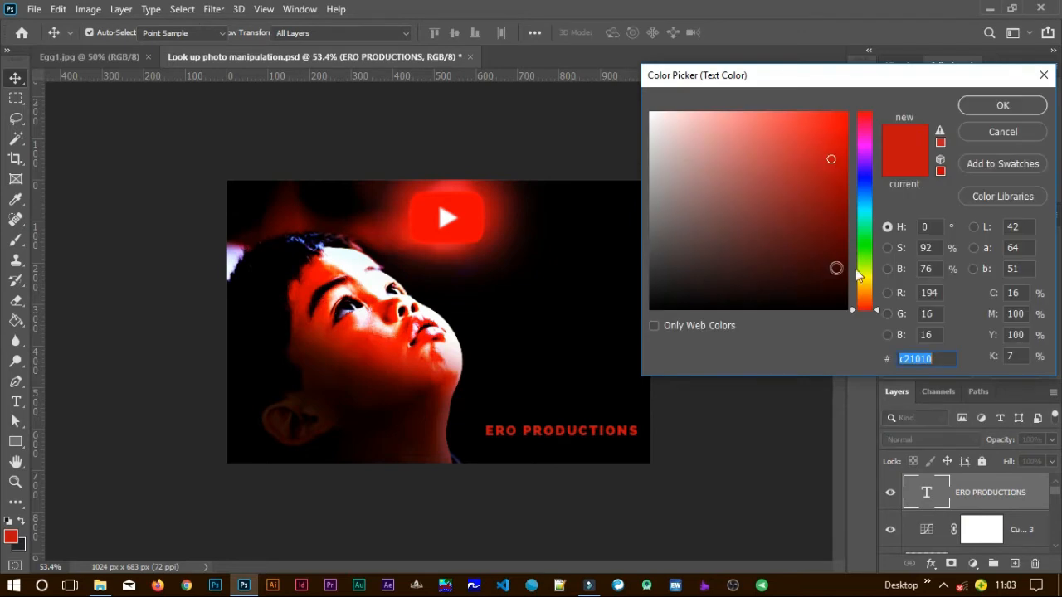
{"action": "left_click_drag", "start_coordinate": [867, 253], "coordinate": [873, 226]}
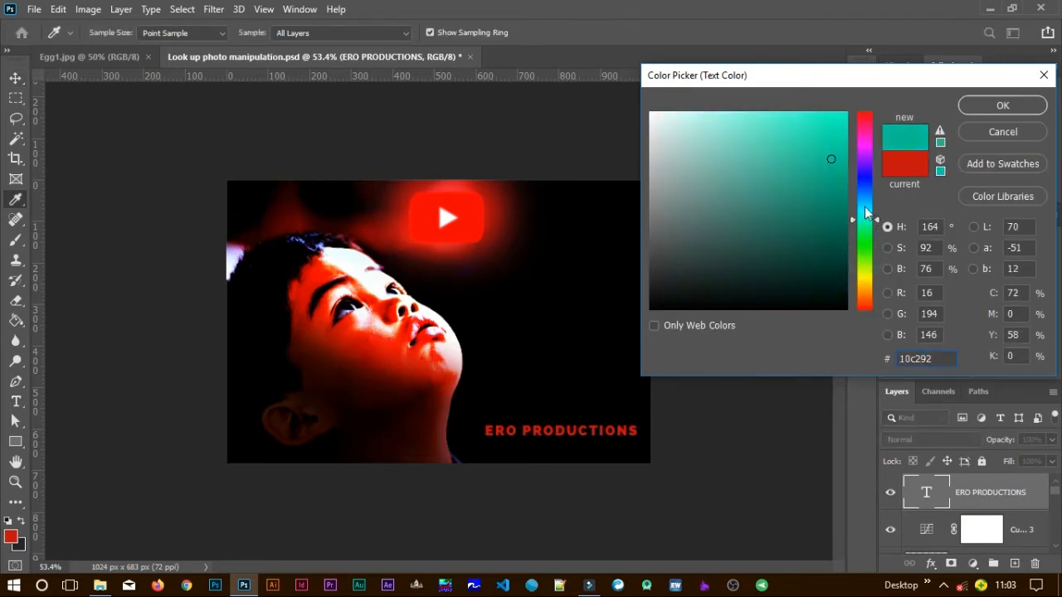
{"action": "left_click_drag", "start_coordinate": [835, 160], "coordinate": [850, 165]}
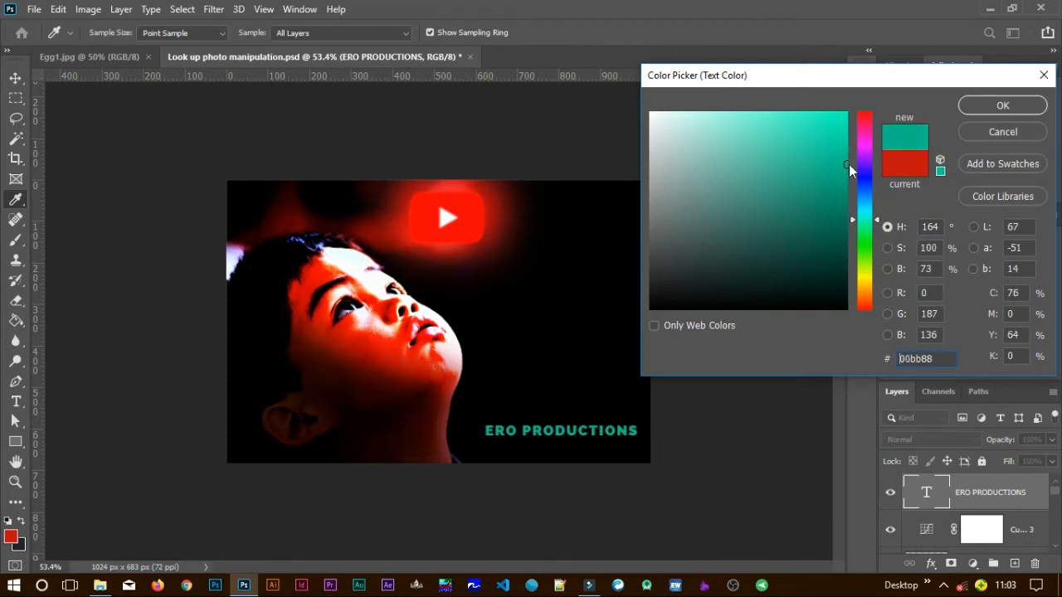
{"action": "left_click", "coordinate": [859, 223]}
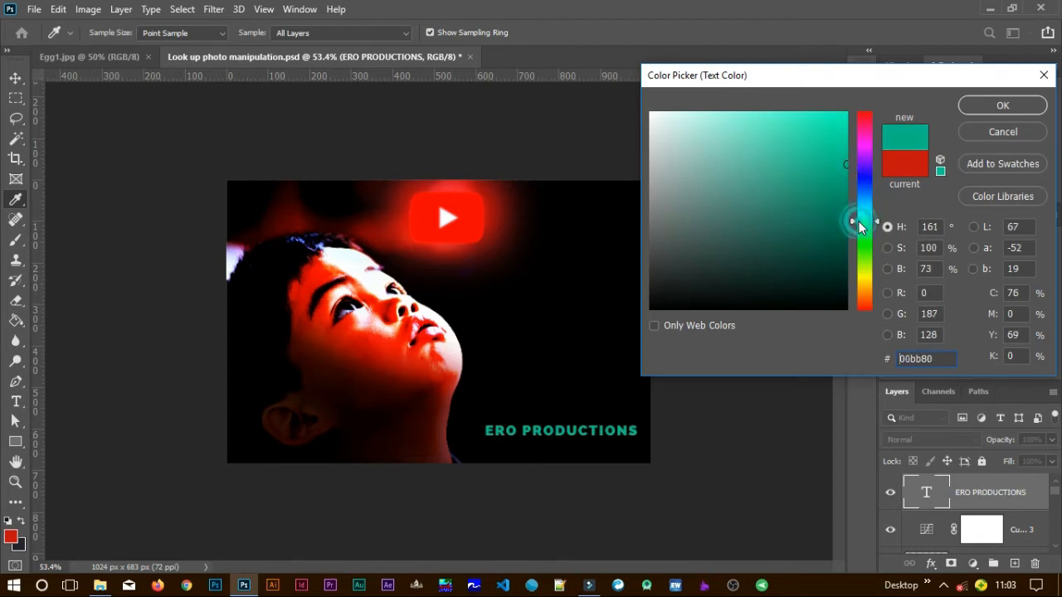
{"action": "left_click", "coordinate": [859, 221]}
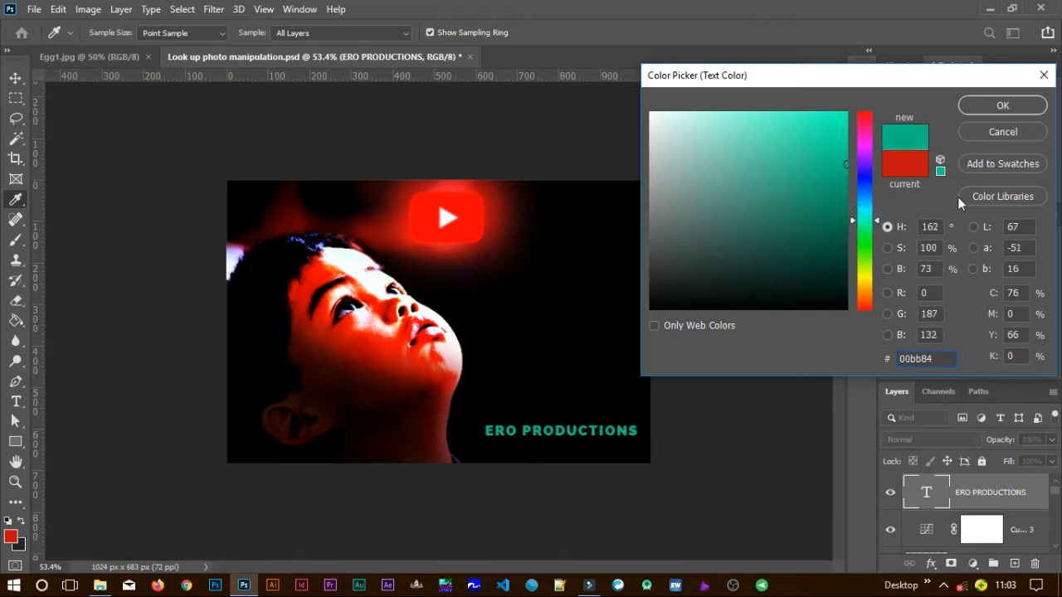
{"action": "left_click", "coordinate": [999, 106]}
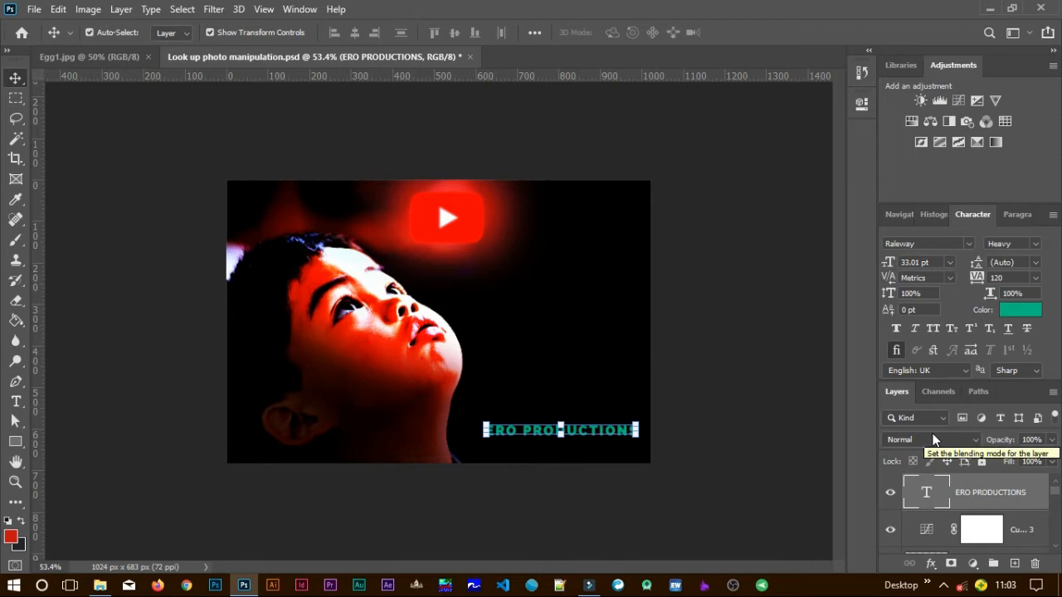
Duplicate the ERO PRODUCTIONS text layer and start a Gaussian Blur on the lower original, converting it to a smart object
{"action": "key", "text": "ctrl+j"}
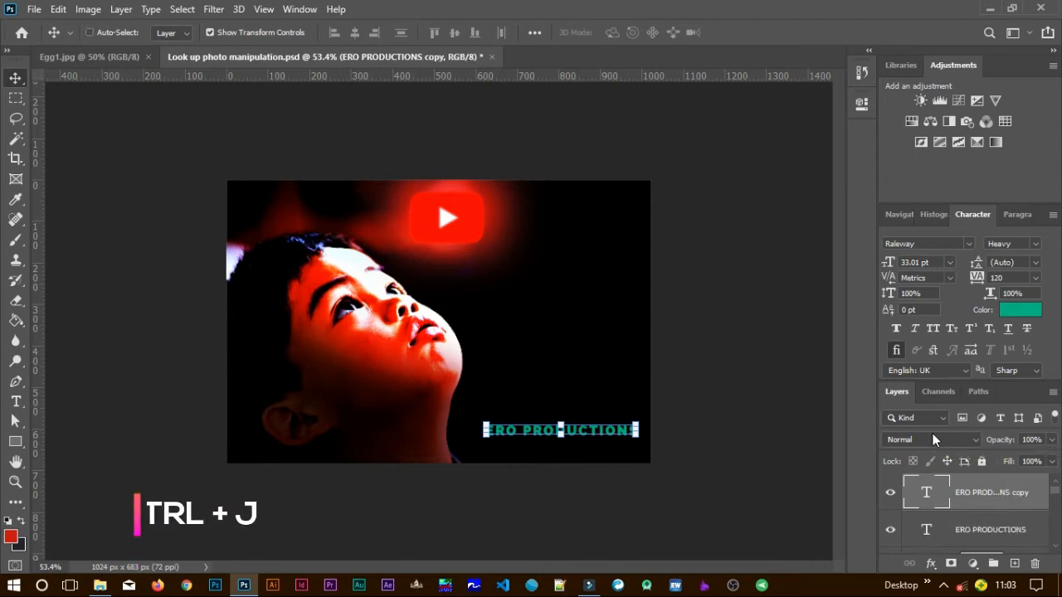
{"action": "left_click", "coordinate": [976, 532]}
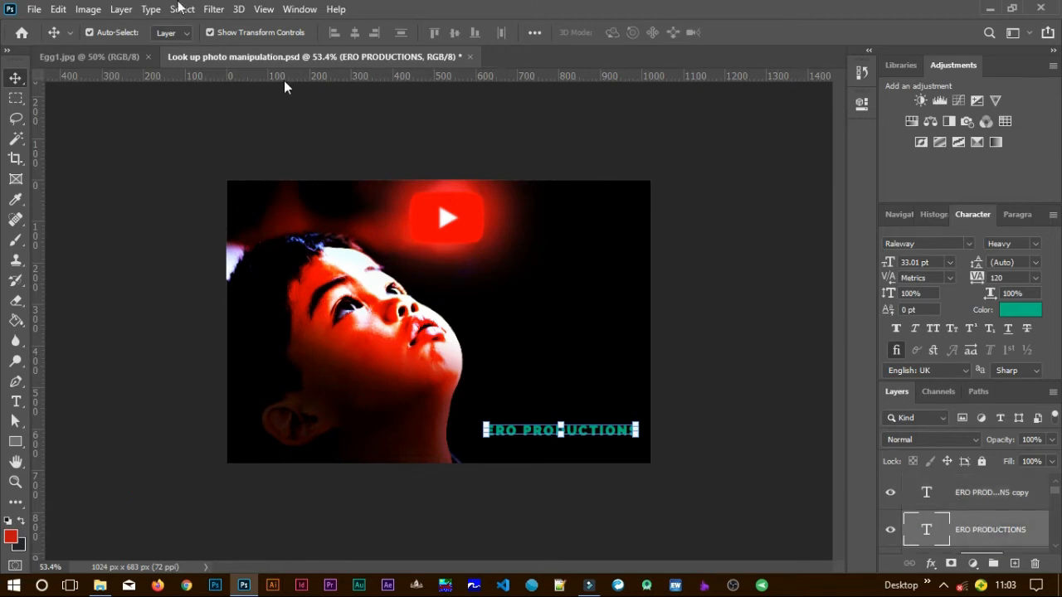
{"action": "left_click", "coordinate": [214, 10]}
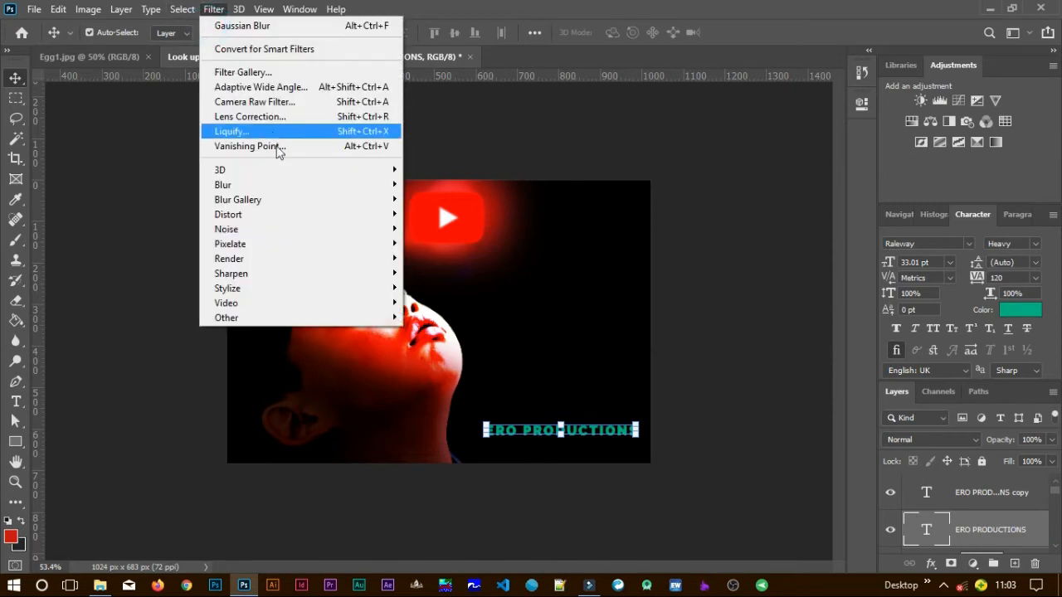
{"action": "mouse_move", "coordinate": [340, 186]}
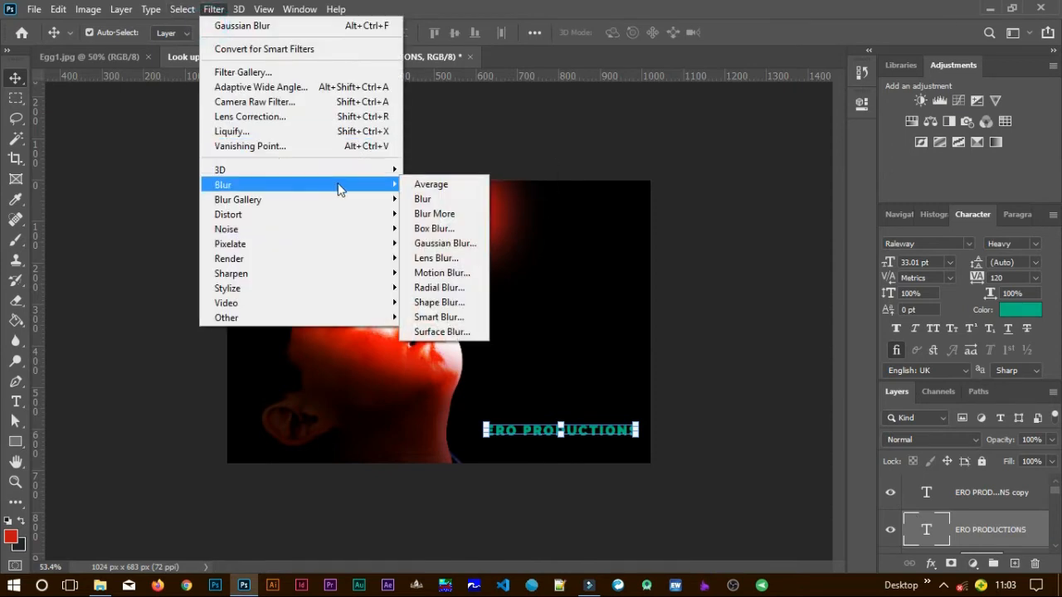
{"action": "left_click", "coordinate": [434, 243]}
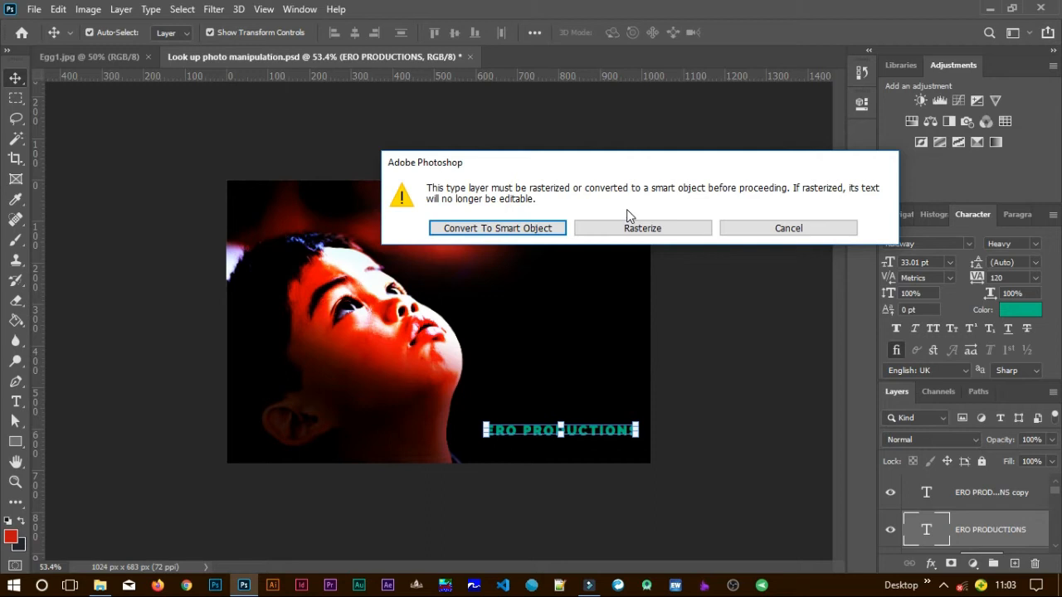
{"action": "left_click", "coordinate": [526, 229]}
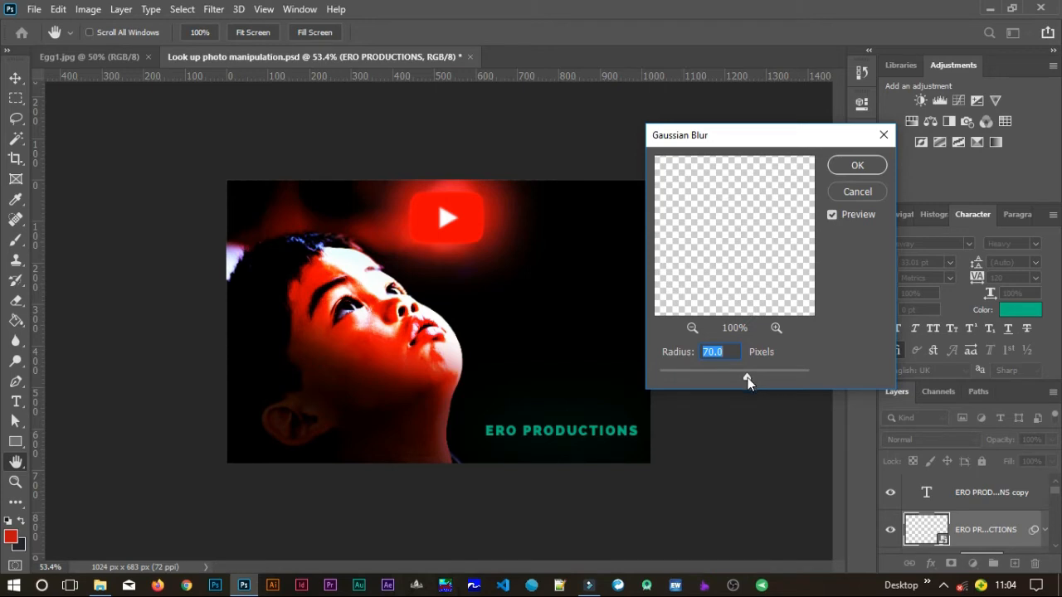
Apply the Gaussian Blur with a radius of 16 pixels to the lower ERO PRODUCTIONS layer as a glow
{"action": "left_click_drag", "start_coordinate": [751, 377], "coordinate": [697, 380]}
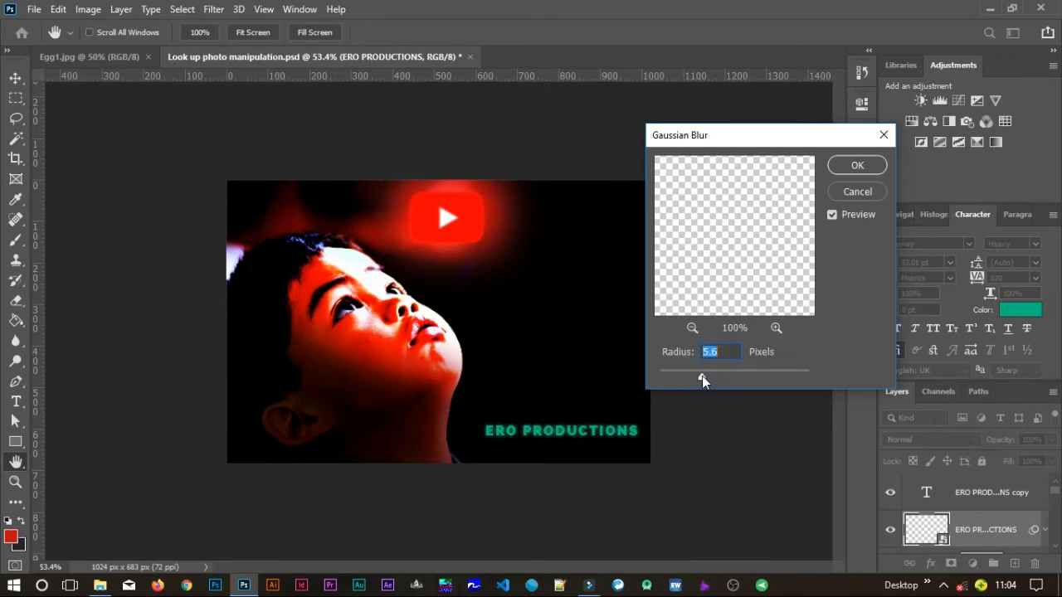
{"action": "left_click", "coordinate": [702, 377]}
{"action": "left_click_drag", "start_coordinate": [719, 377], "coordinate": [724, 379]}
{"action": "left_click", "coordinate": [724, 376]}
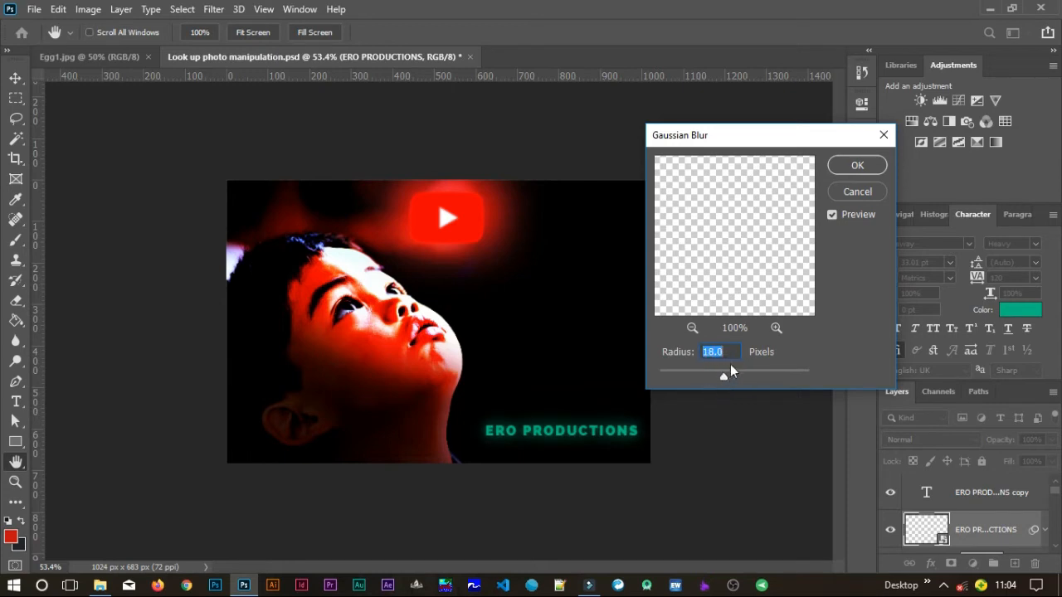
{"action": "type", "text": "16"}
{"action": "left_click", "coordinate": [840, 165]}
{"action": "key", "text": "v"}
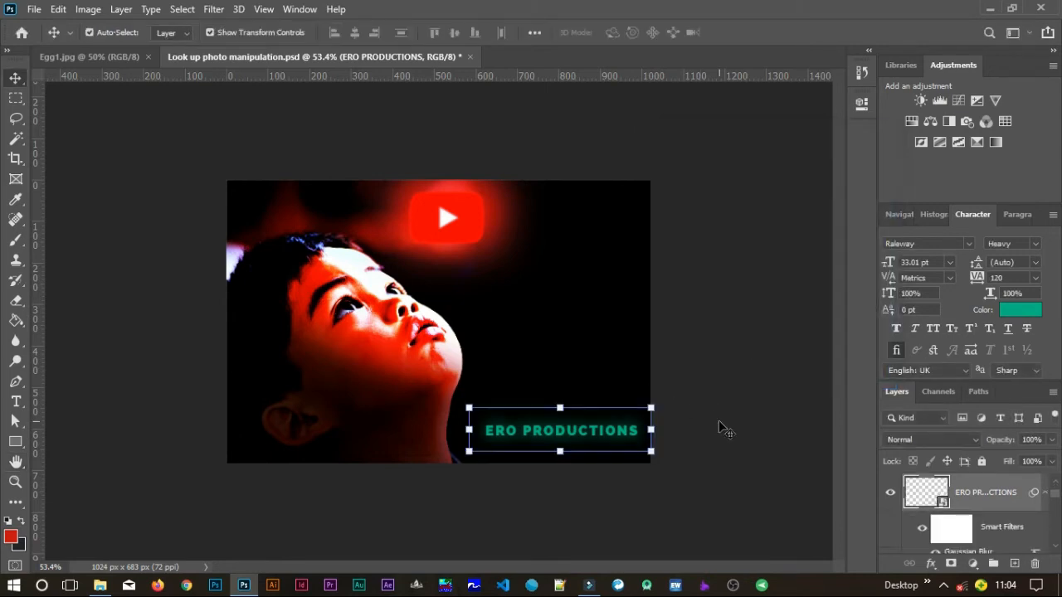
{"action": "left_click", "coordinate": [688, 487]}
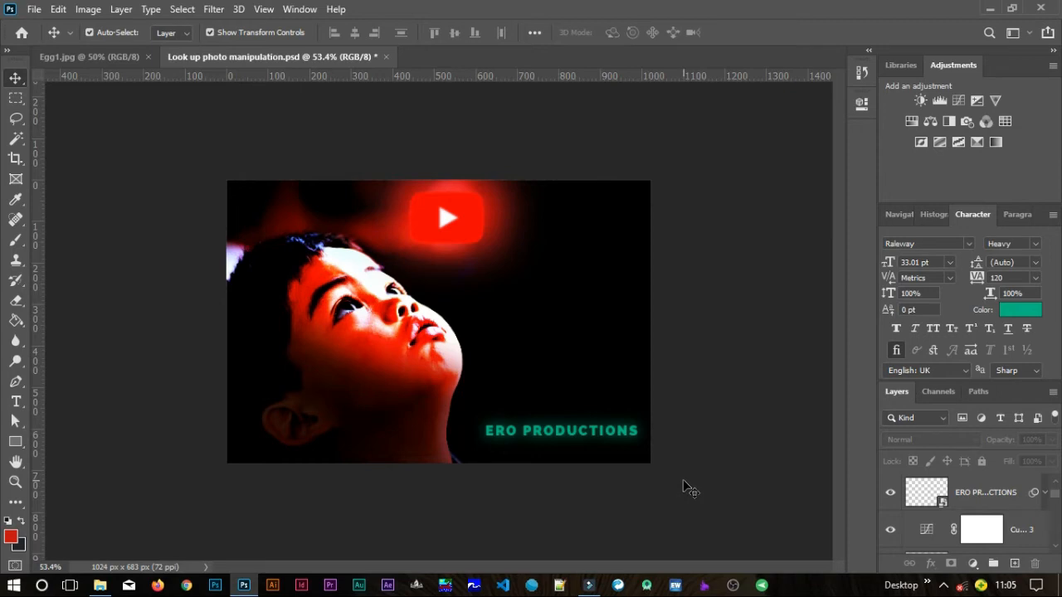
Select both ERO PRODUCTIONS layers and nudge them together slightly to the left, away from the image's right edge
{"action": "left_click", "coordinate": [987, 492]}
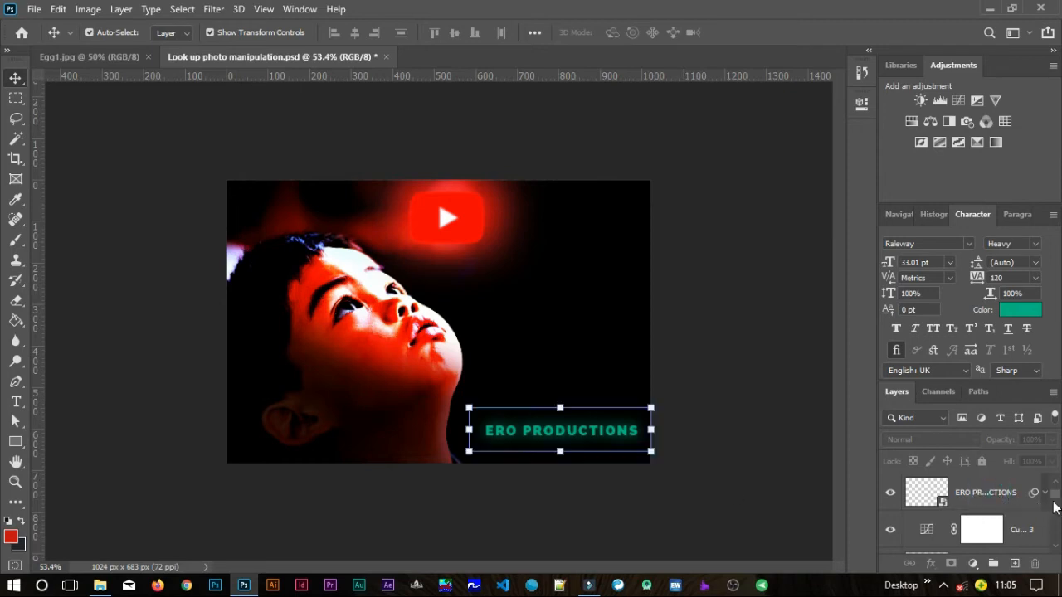
{"action": "scroll", "coordinate": [1029, 498], "scroll_direction": "up", "scroll_amount": 1}
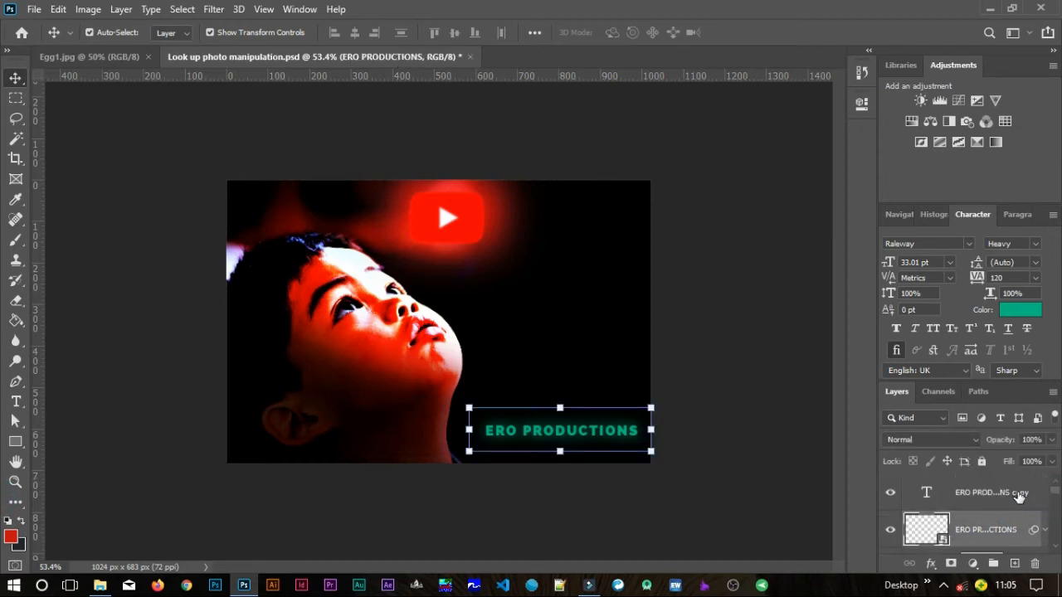
{"action": "left_click", "coordinate": [1019, 495], "text": "shift"}
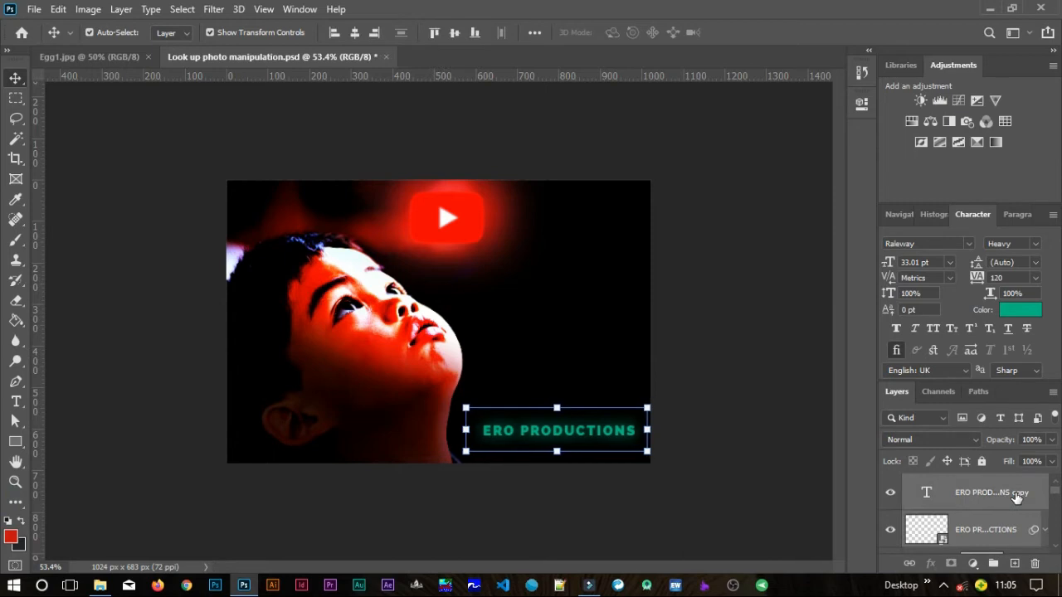
{"action": "key", "text": "Left"}
{"action": "key", "text": "Left"}
{"action": "key", "text": "Left"}
{"action": "key", "text": "Left"}
{"action": "key", "text": "Left"}
{"action": "key", "text": "Left"}
{"action": "key", "text": "Left"}
{"action": "key", "text": "Left"}
{"action": "key", "text": "Left"}
{"action": "key", "text": "Left"}
{"action": "key", "text": "Left"}
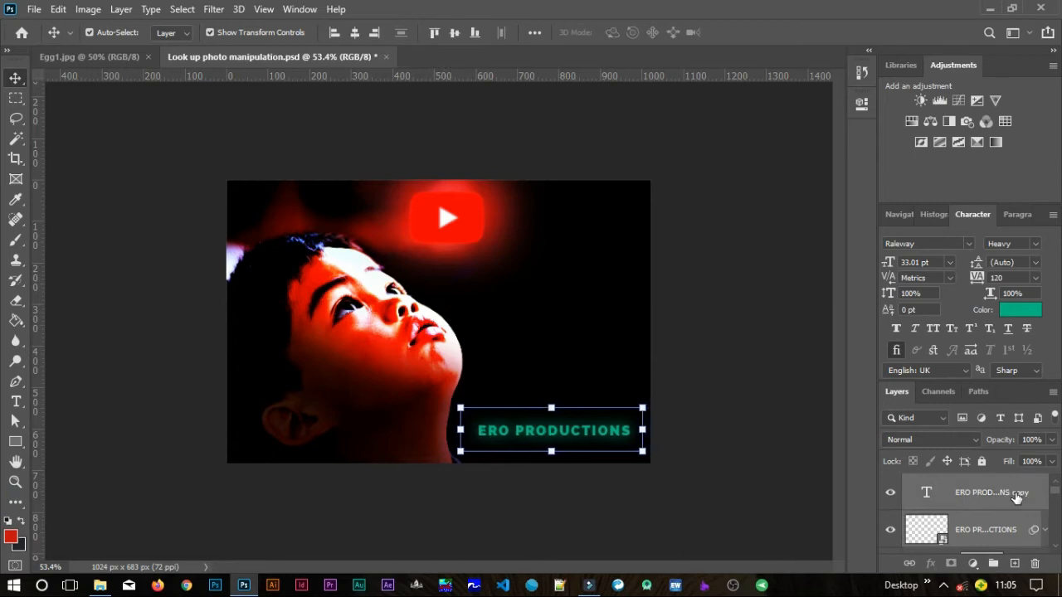
{"action": "key", "text": "Left"}
{"action": "key", "text": "Left"}
{"action": "key", "text": "Left"}
{"action": "key", "text": "Left"}
{"action": "key", "text": "Left"}
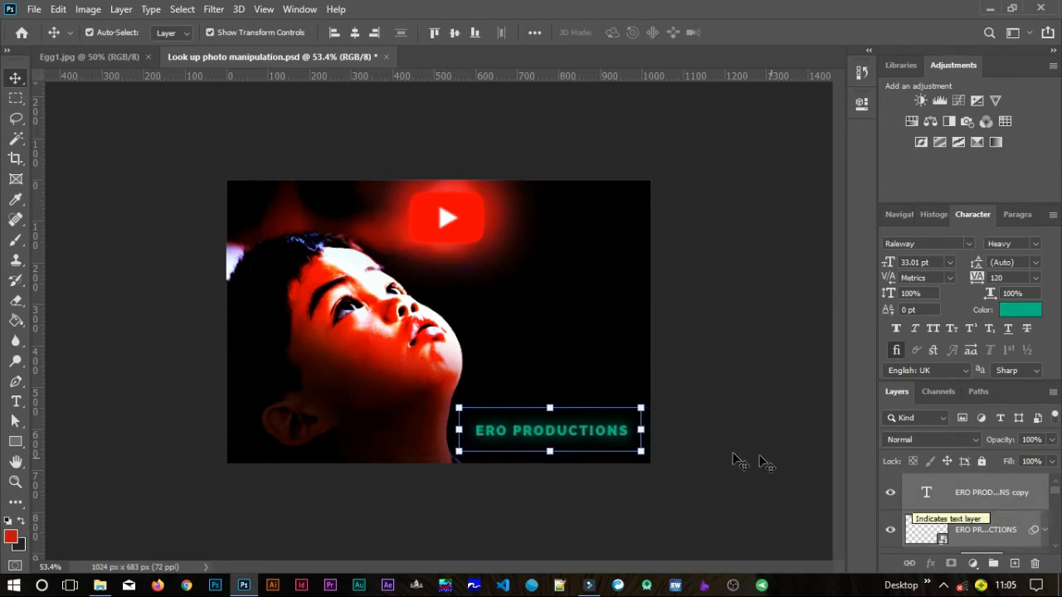
{"action": "left_click", "coordinate": [699, 445]}
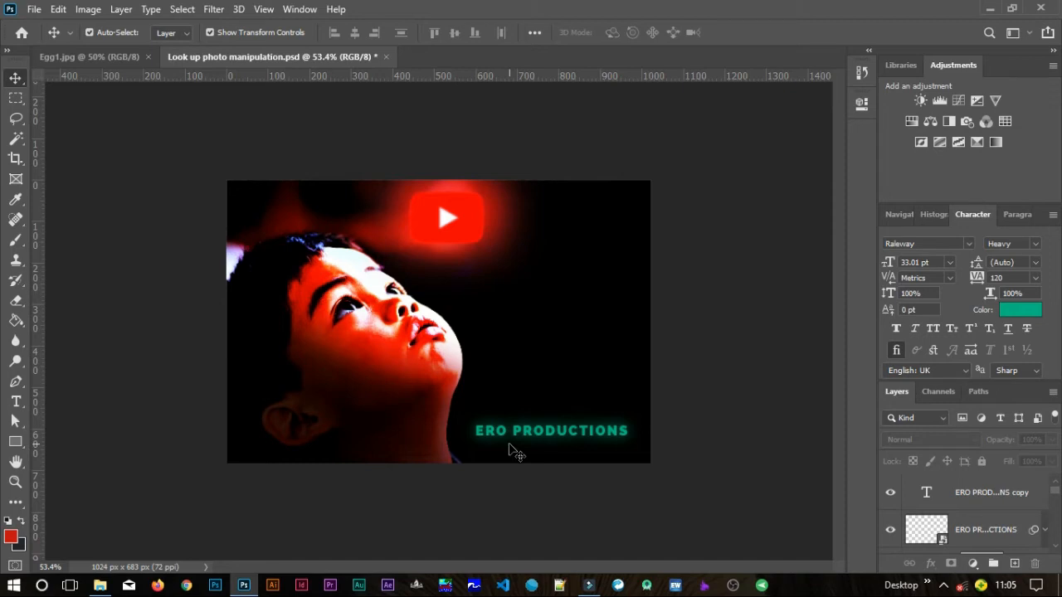
Add a layer named Neon directly above the Highlights layer and include it in the clipping mask on the child
{"action": "left_click", "coordinate": [1054, 546]}
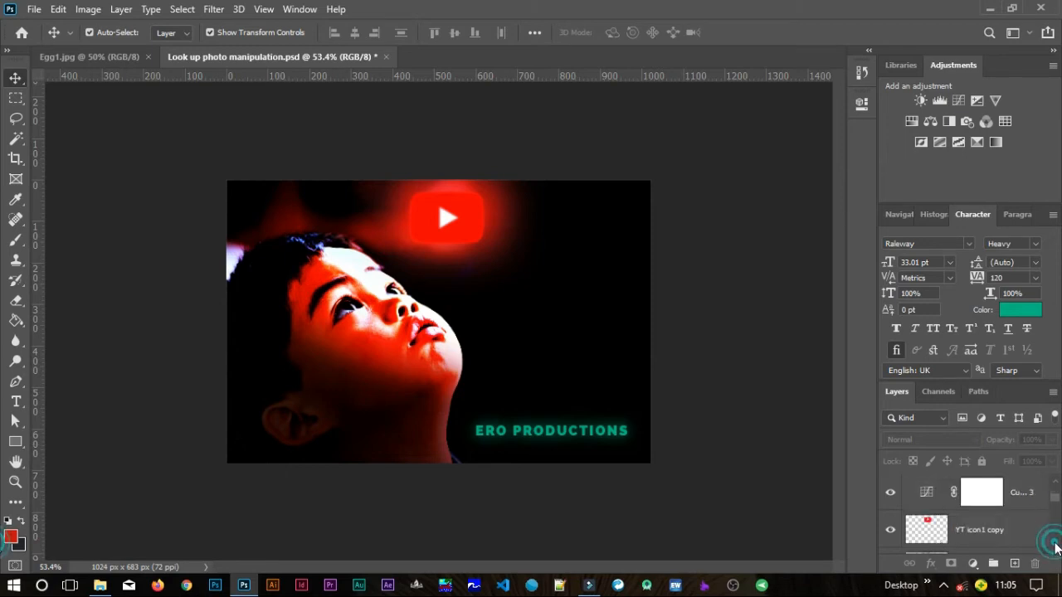
{"action": "left_click", "coordinate": [1055, 546]}
{"action": "left_click", "coordinate": [1054, 546]}
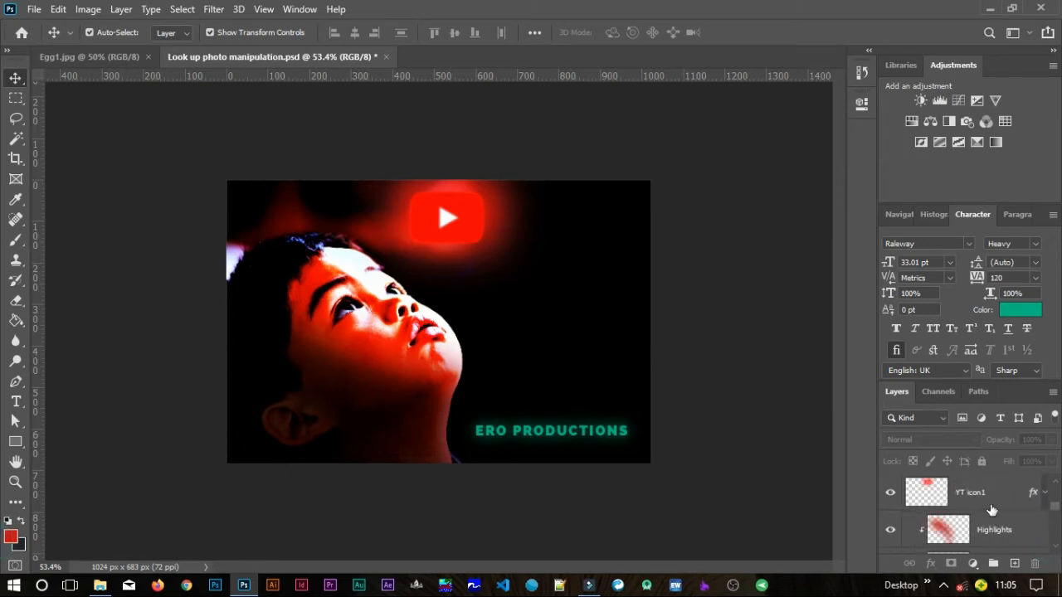
{"action": "left_click", "coordinate": [977, 529]}
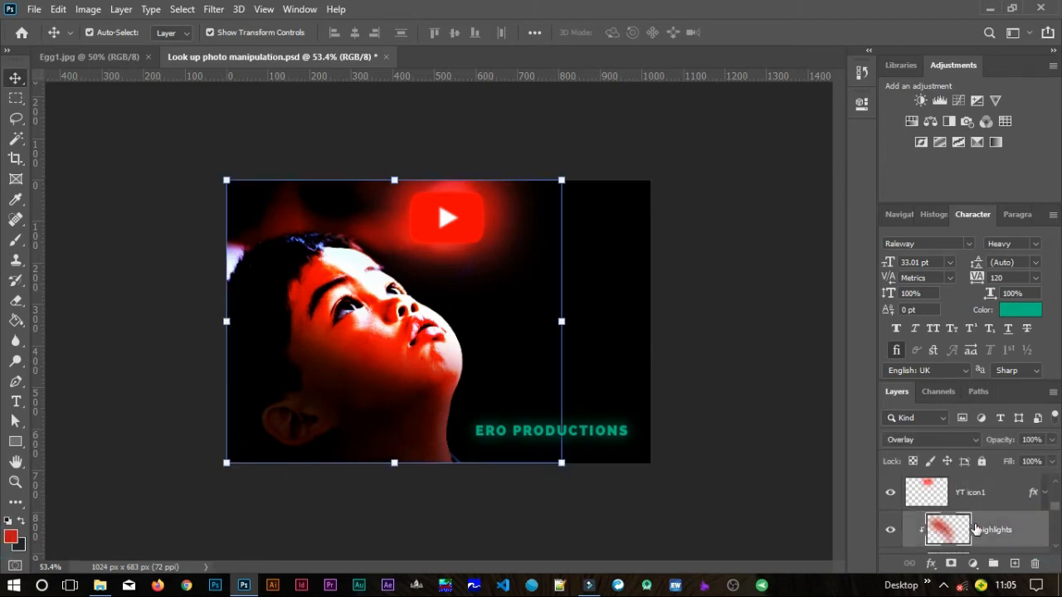
{"action": "left_click", "coordinate": [1014, 563]}
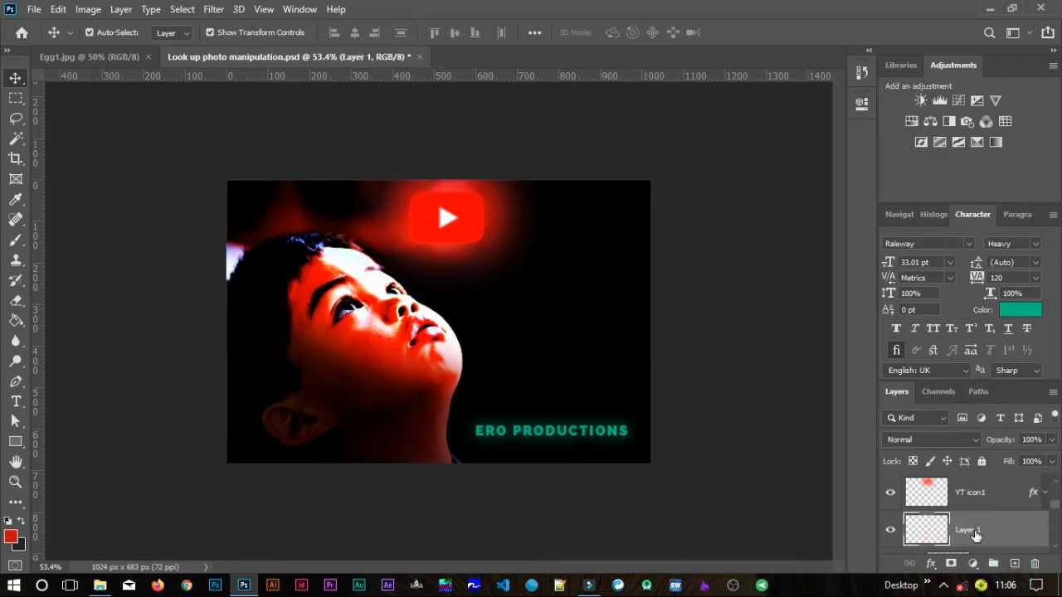
{"action": "double_click", "coordinate": [975, 533]}
{"action": "type", "text": "Neon"}
{"action": "key", "text": "Return"}
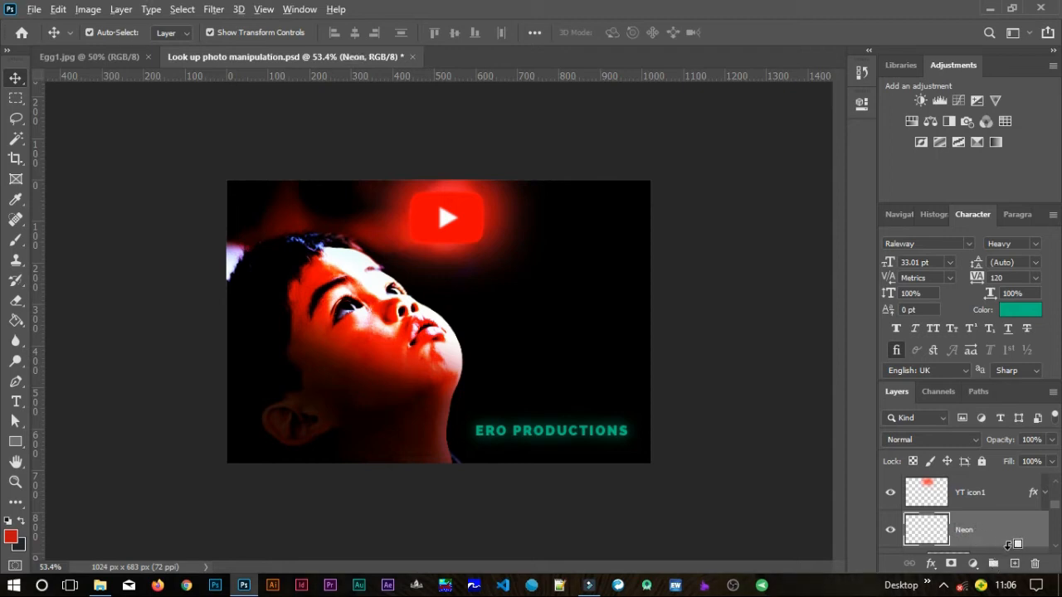
{"action": "left_click", "coordinate": [1004, 551], "text": "alt"}
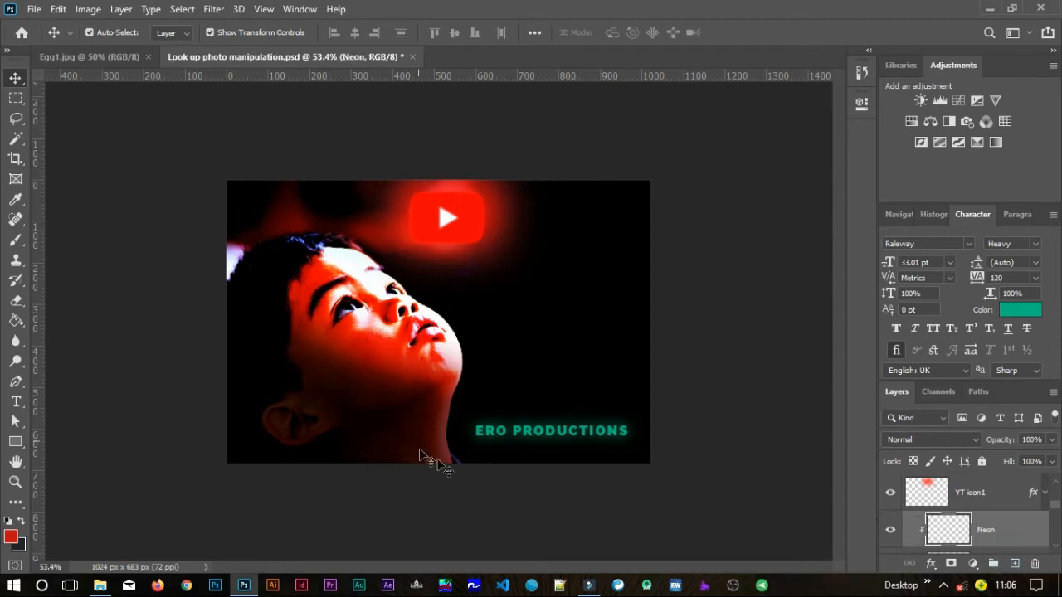
Sample the teal from the ERO PRODUCTIONS text and brush it over the child's neck on the Neon layer
{"action": "key", "text": "b"}
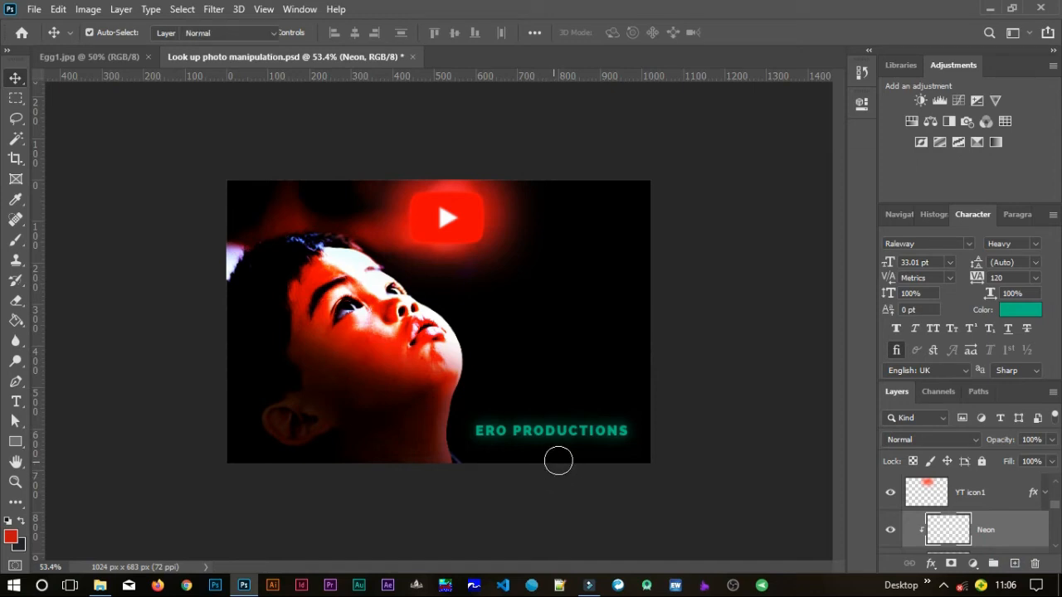
{"action": "left_click", "coordinate": [522, 430], "text": "alt"}
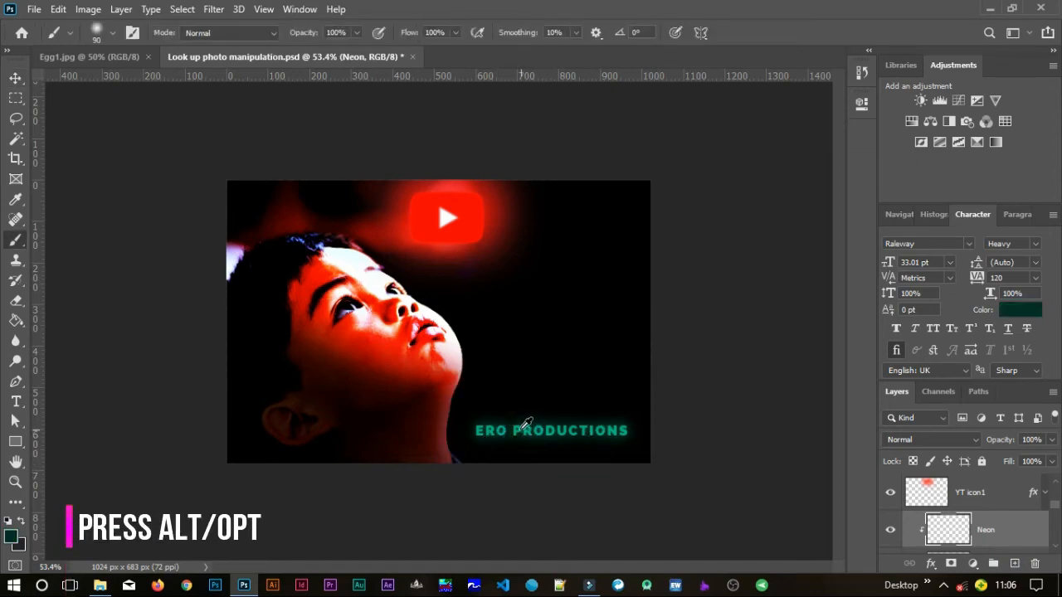
{"action": "left_click", "coordinate": [513, 429], "text": "alt"}
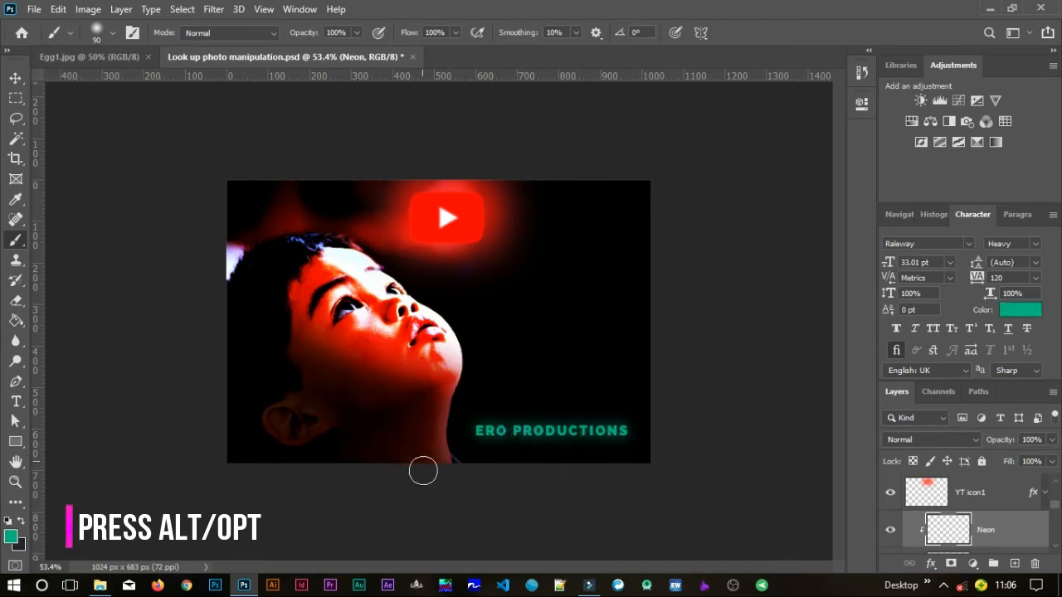
{"action": "mouse_move", "coordinate": [447, 410]}
{"action": "left_mouse_down"}
{"action": "mouse_move", "coordinate": [447, 462]}
{"action": "mouse_move", "coordinate": [462, 490]}
{"action": "mouse_move", "coordinate": [436, 466]}
{"action": "mouse_move", "coordinate": [360, 464]}
{"action": "mouse_move", "coordinate": [425, 415]}
{"action": "mouse_move", "coordinate": [422, 451]}
{"action": "mouse_move", "coordinate": [415, 442]}
{"action": "mouse_move", "coordinate": [443, 410]}
{"action": "mouse_move", "coordinate": [399, 445]}
{"action": "mouse_move", "coordinate": [367, 447]}
{"action": "mouse_move", "coordinate": [349, 470]}
{"action": "mouse_move", "coordinate": [417, 464]}
{"action": "mouse_move", "coordinate": [468, 477]}
{"action": "mouse_move", "coordinate": [440, 439]}
{"action": "mouse_move", "coordinate": [418, 452]}
{"action": "mouse_move", "coordinate": [476, 465]}
{"action": "mouse_move", "coordinate": [422, 462]}
{"action": "left_mouse_up"}
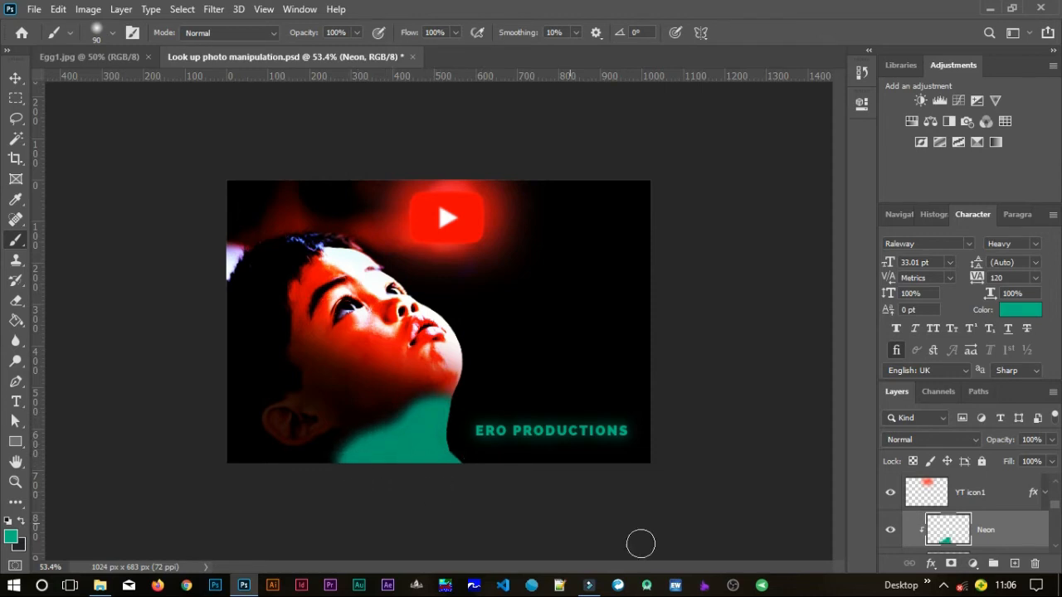
Set the Neon layer's blend mode to Overlay
{"action": "key", "text": "v"}
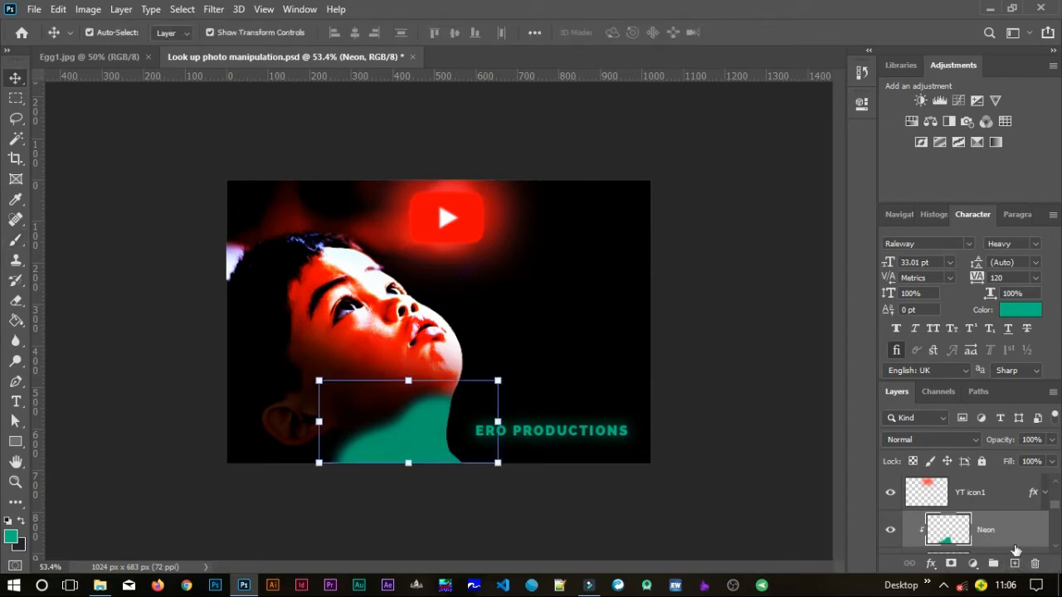
{"action": "left_click", "coordinate": [931, 439]}
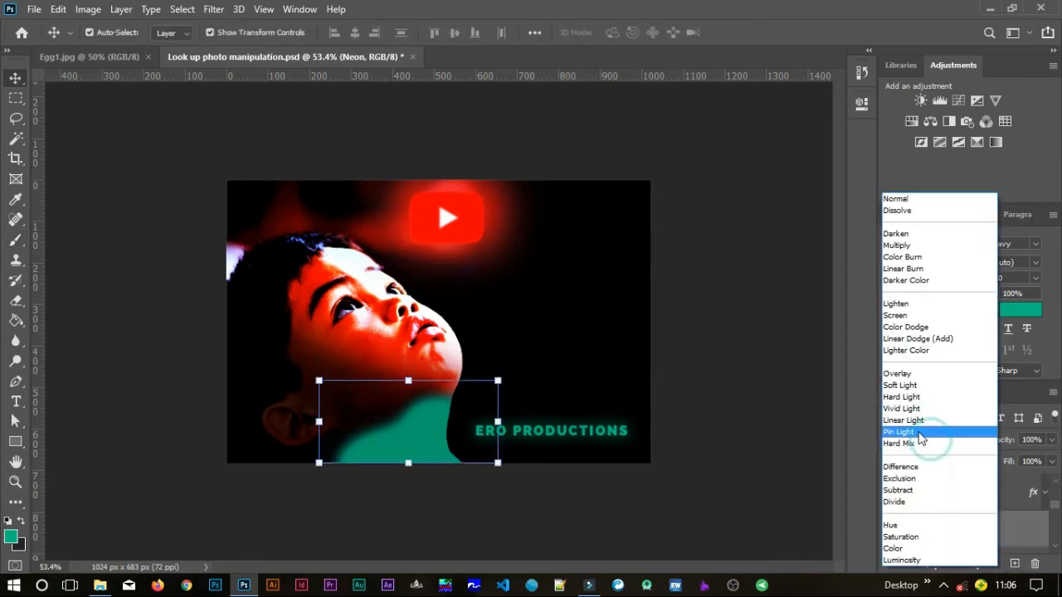
{"action": "left_click", "coordinate": [903, 370]}
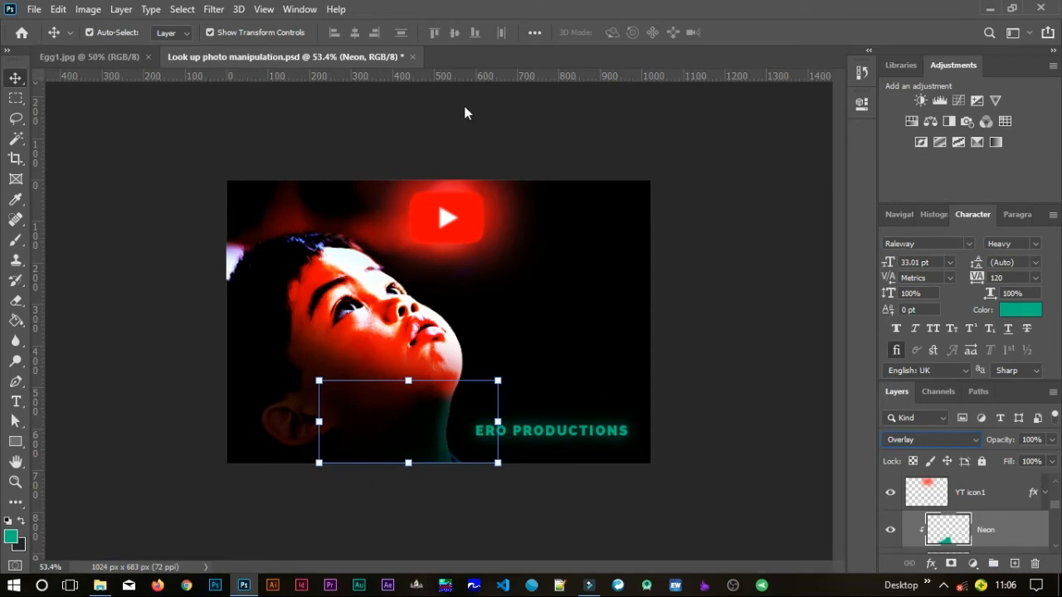
Soften the teal on the child's neck by applying a strong Gaussian Blur to the Neon layer, and deselect the layer
{"action": "left_click", "coordinate": [214, 11]}
{"action": "mouse_move", "coordinate": [332, 186]}
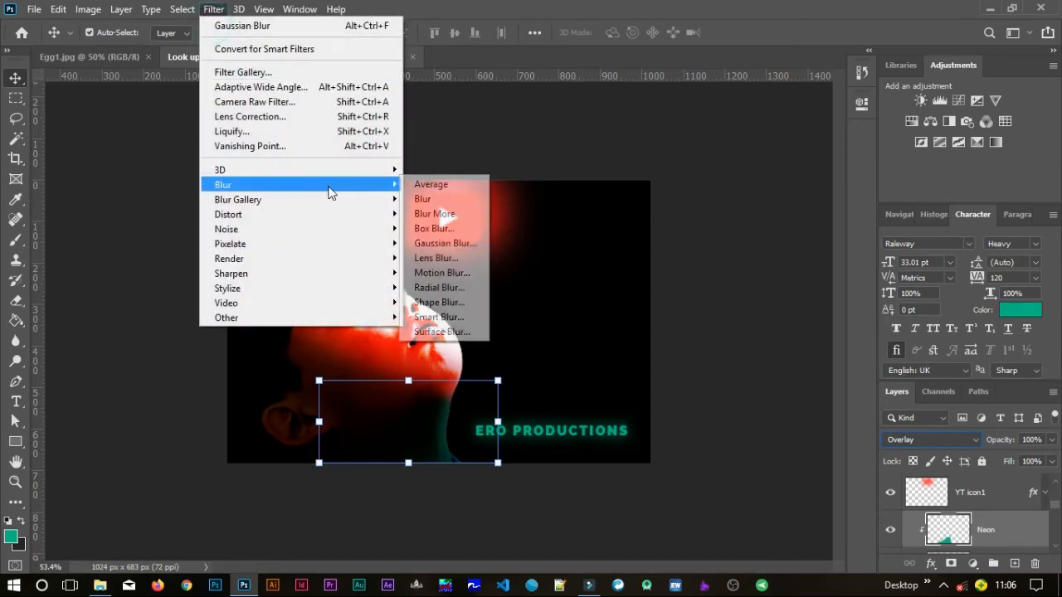
{"action": "left_click", "coordinate": [428, 244]}
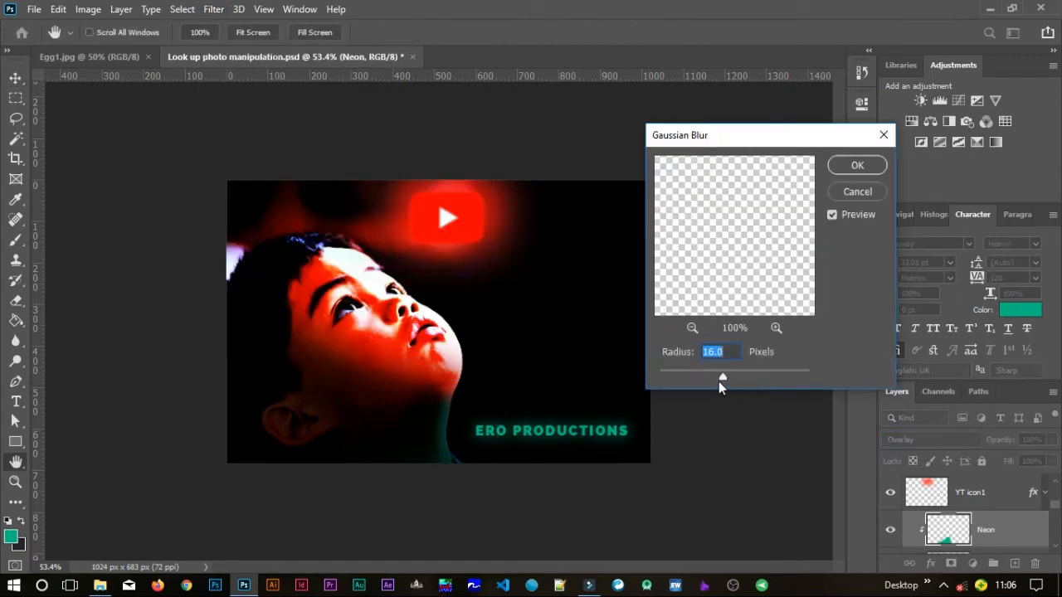
{"action": "mouse_move", "coordinate": [743, 378]}
{"action": "left_mouse_down"}
{"action": "mouse_move", "coordinate": [770, 378]}
{"action": "mouse_move", "coordinate": [749, 377]}
{"action": "left_mouse_up"}
{"action": "left_click", "coordinate": [756, 375]}
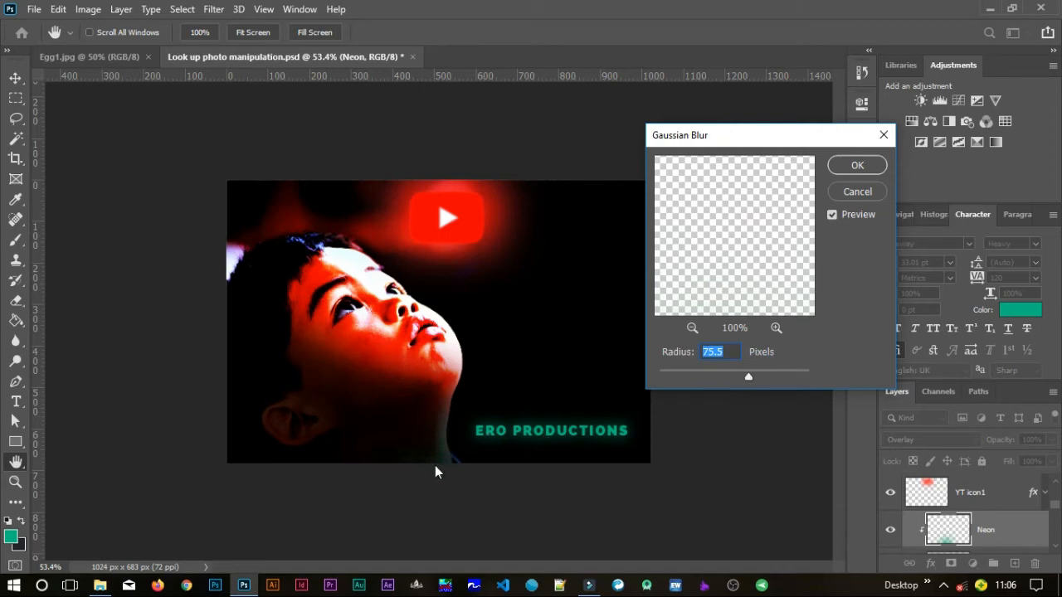
{"action": "left_click_drag", "start_coordinate": [749, 379], "coordinate": [758, 378]}
{"action": "left_click", "coordinate": [855, 166]}
{"action": "key", "text": "v"}
{"action": "left_click", "coordinate": [719, 384]}
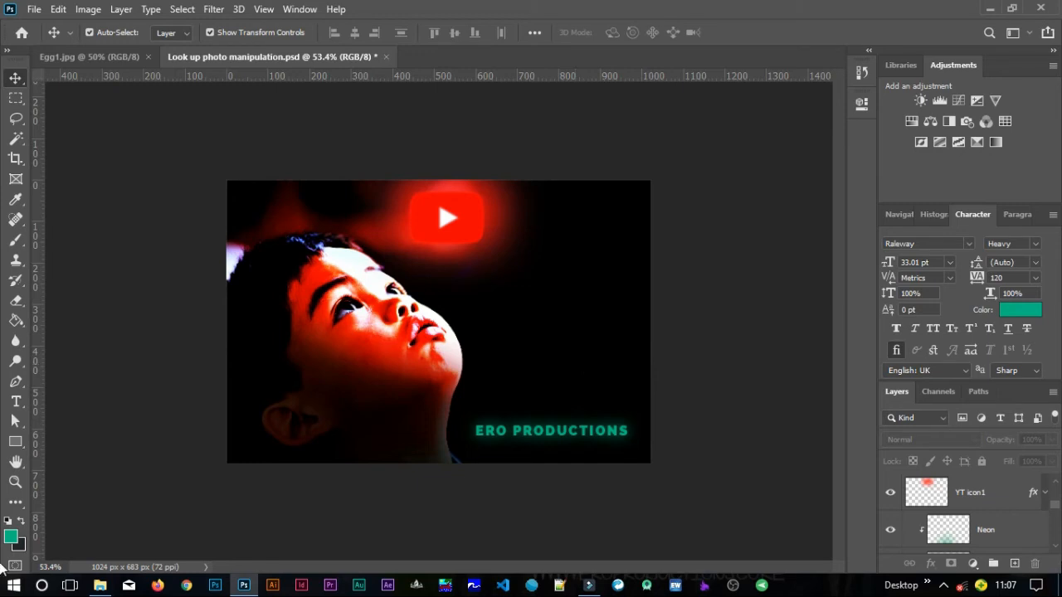
Stamp all visible layers into a new merged layer directly above the ERO PRODUCTIONS copy text layer
{"action": "scroll", "coordinate": [1056, 511], "scroll_direction": "up", "scroll_amount": 2}
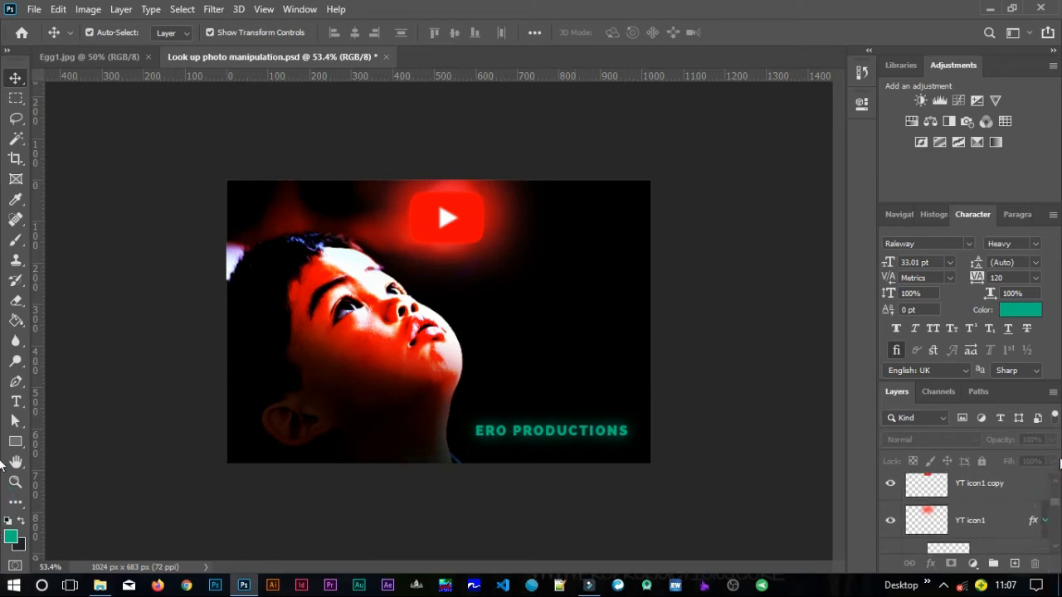
{"action": "scroll", "coordinate": [1056, 510], "scroll_direction": "up", "scroll_amount": 3}
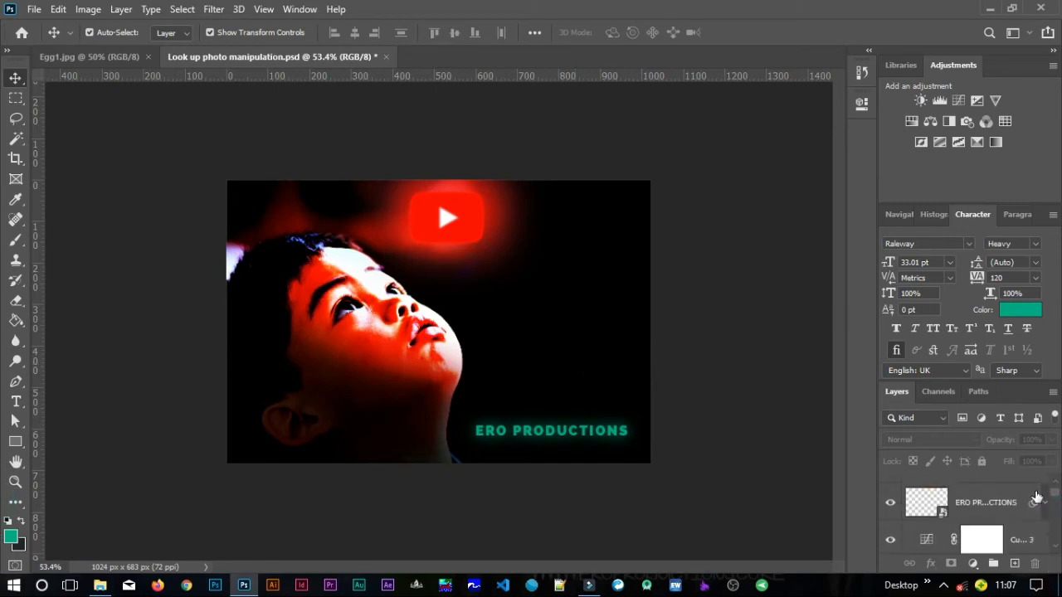
{"action": "left_click", "coordinate": [987, 500]}
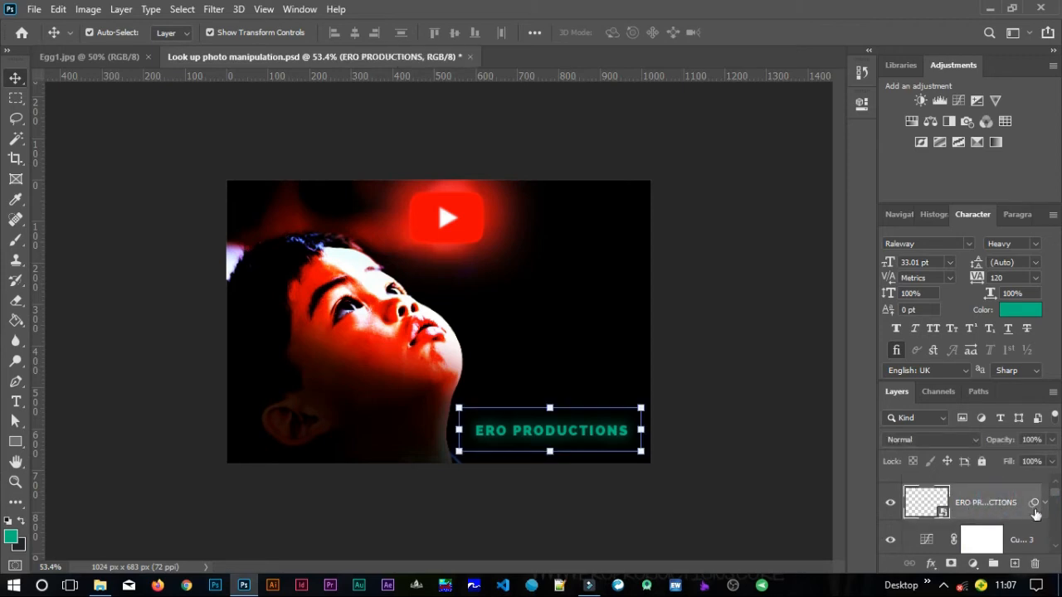
{"action": "left_click_drag", "start_coordinate": [1054, 493], "coordinate": [1058, 488]}
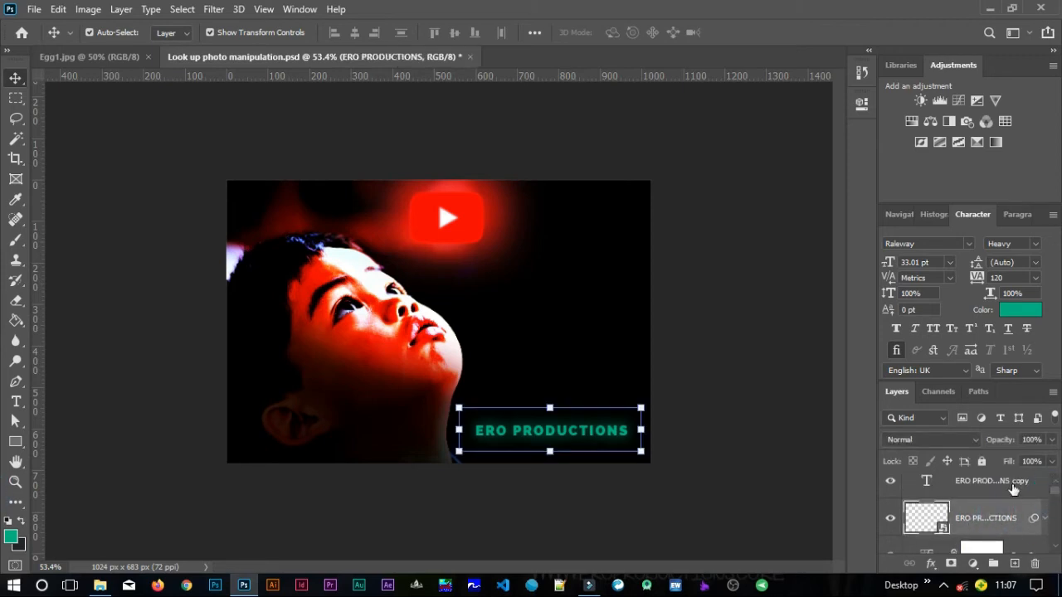
{"action": "left_click", "coordinate": [1026, 489]}
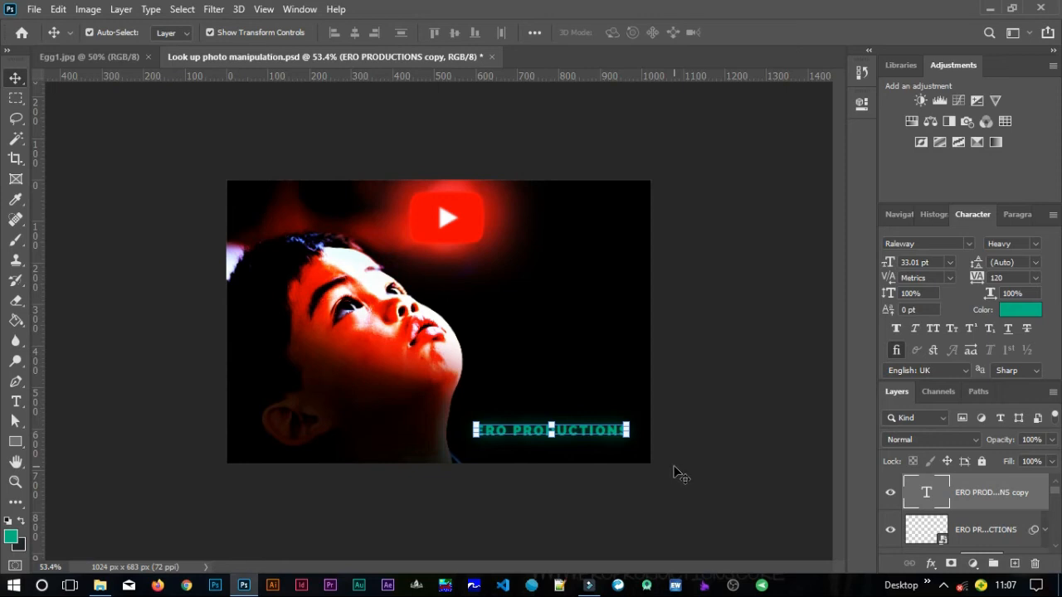
{"action": "key", "text": "shift+ctrl+alt+e"}
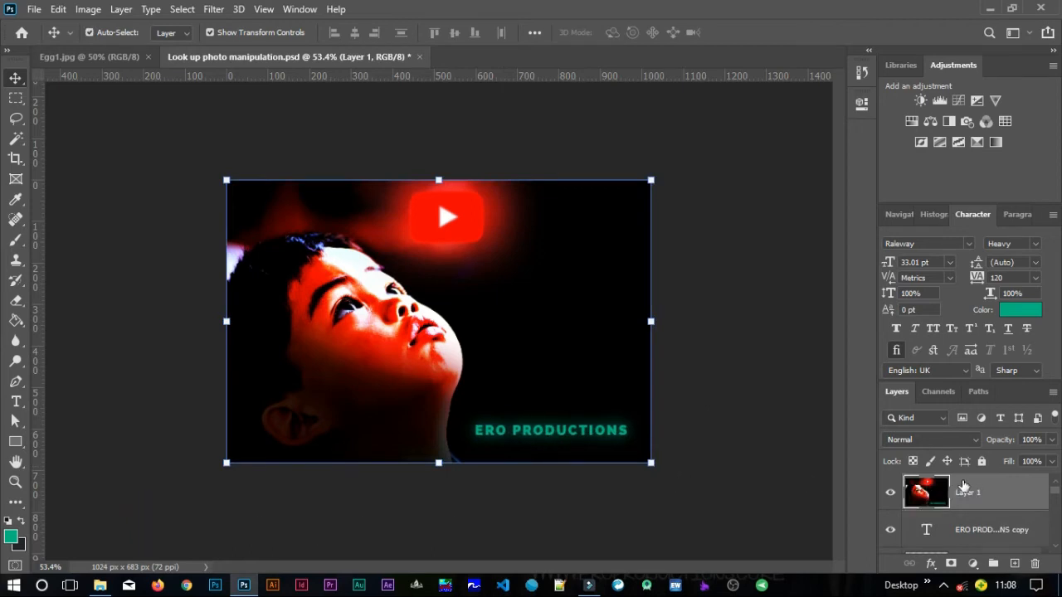
Rename the merged layer as Camera raw
{"action": "double_click", "coordinate": [968, 493]}
{"action": "type", "text": "Calmera raw"}
{"action": "key", "text": "Return"}
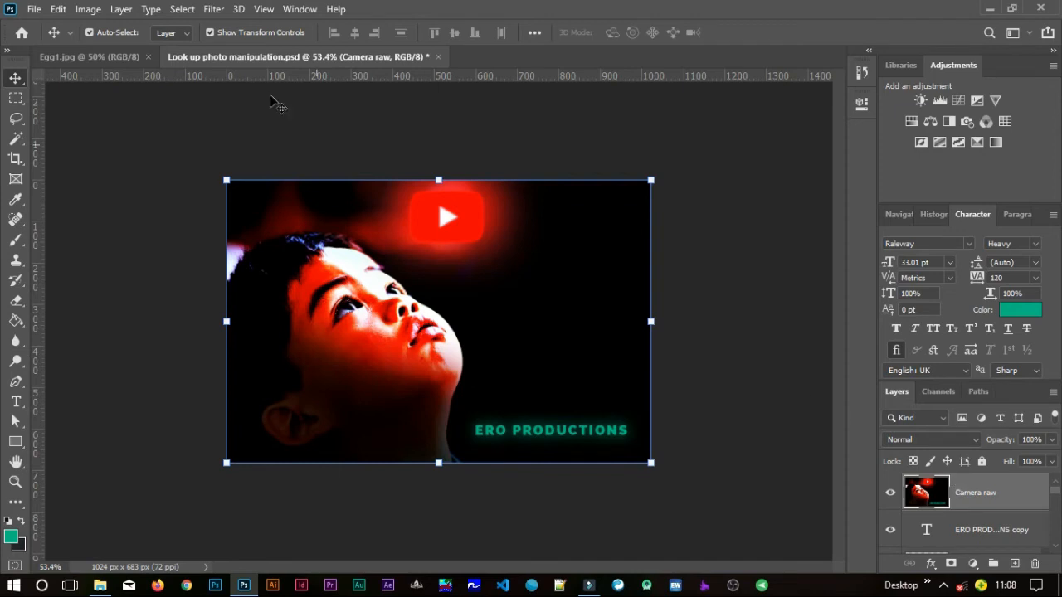
Convert the Camera raw layer for Smart Filters so that its filters stay re-editable
{"action": "left_click", "coordinate": [216, 13]}
{"action": "left_click", "coordinate": [217, 13]}
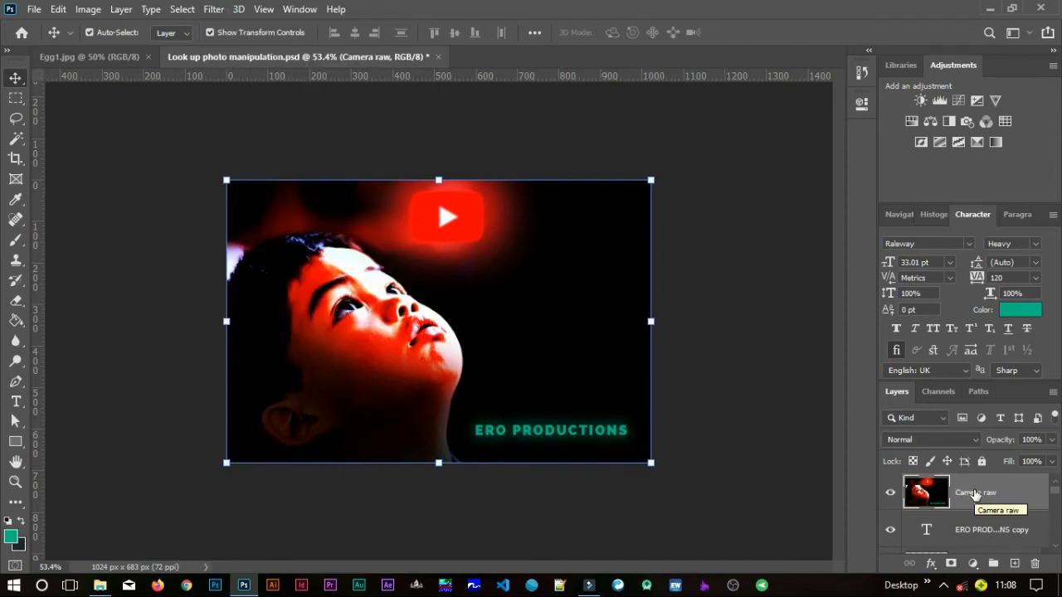
{"action": "left_click", "coordinate": [212, 9]}
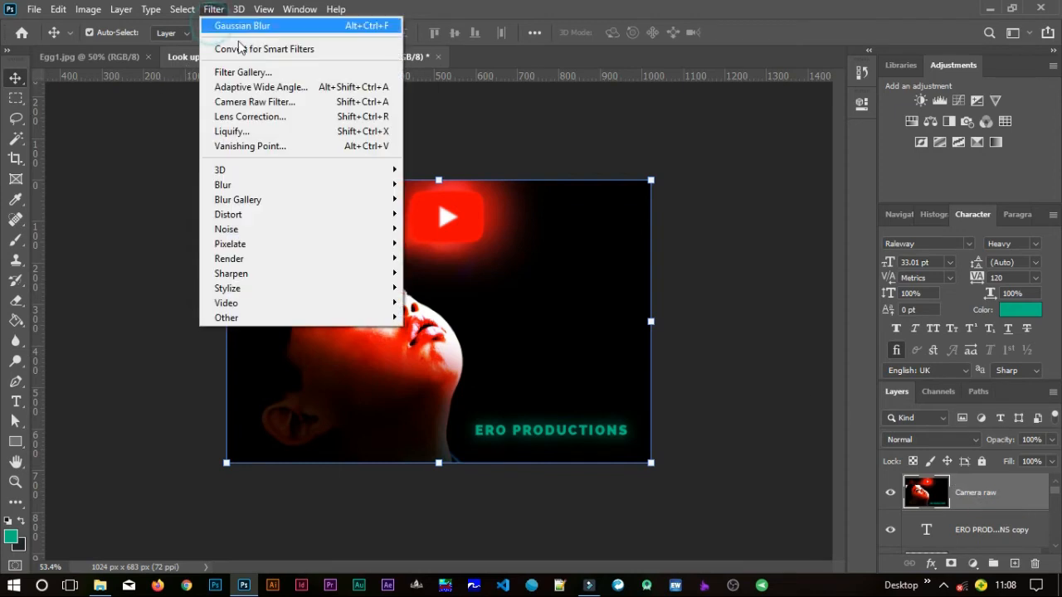
{"action": "left_click", "coordinate": [323, 50]}
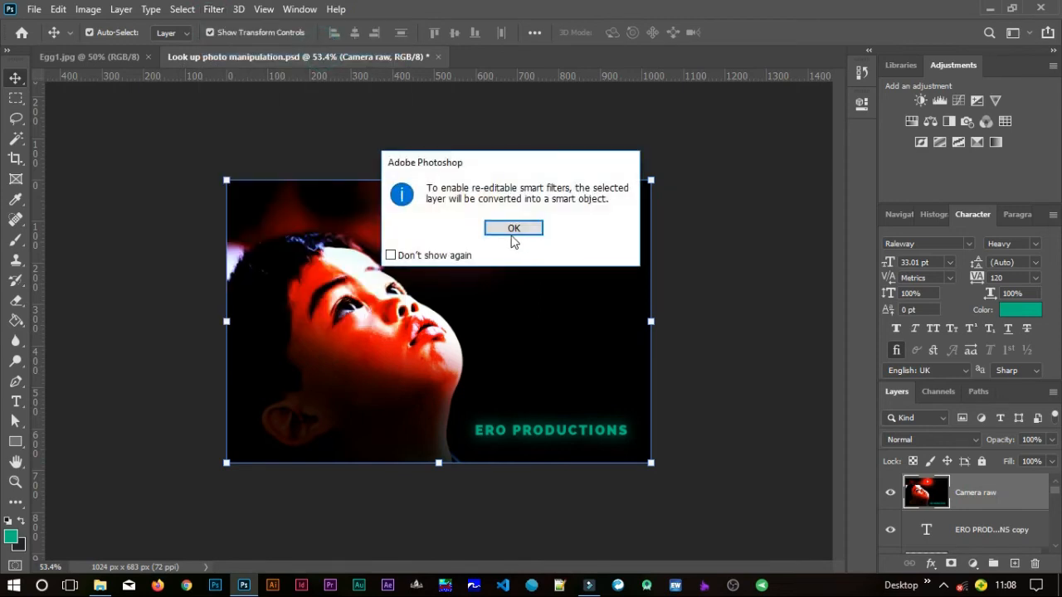
{"action": "left_click", "coordinate": [512, 231]}
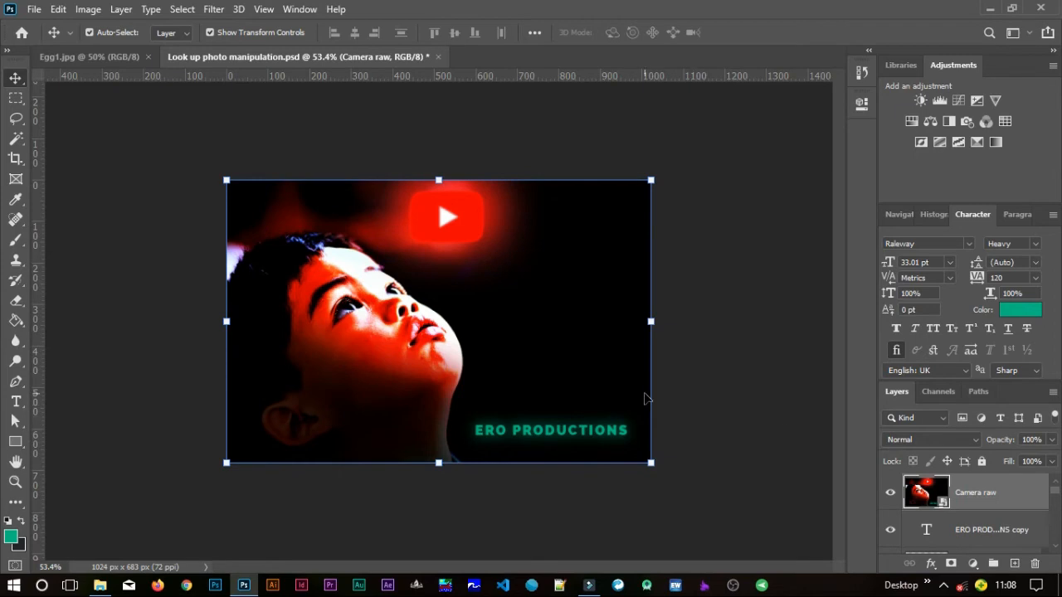
Start the Camera Raw Filter on the Camera raw layer and set Temperature to +6
{"action": "left_click", "coordinate": [213, 9]}
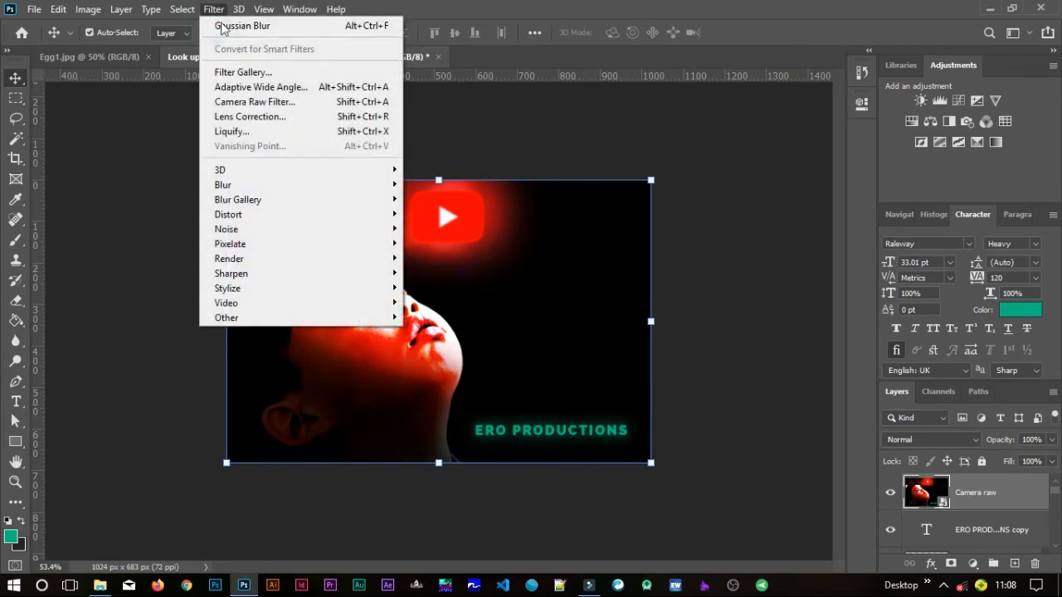
{"action": "left_click", "coordinate": [275, 102]}
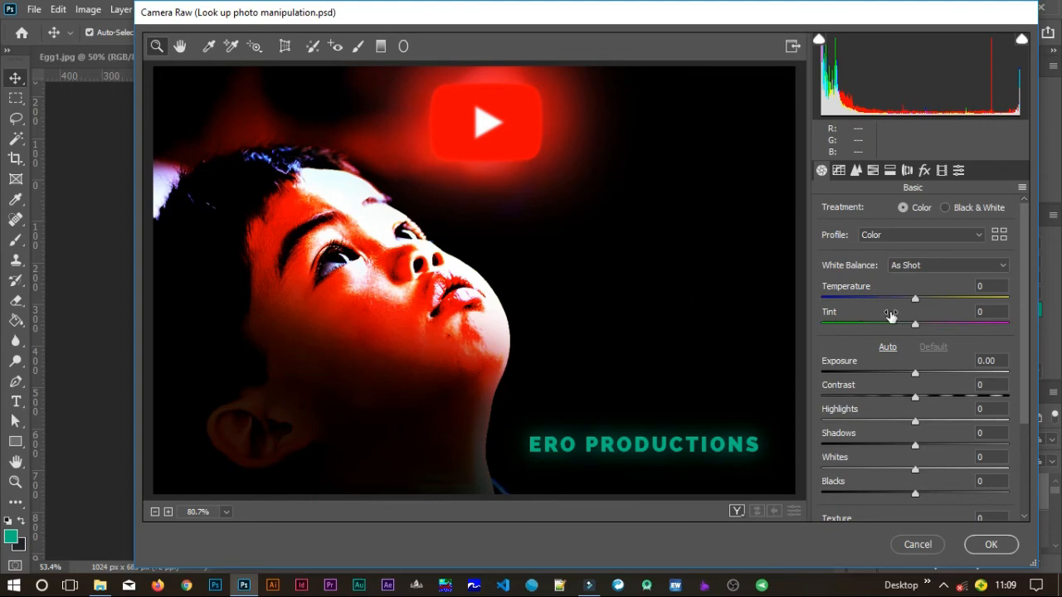
{"action": "left_click", "coordinate": [915, 301]}
{"action": "left_click_drag", "start_coordinate": [914, 304], "coordinate": [918, 302]}
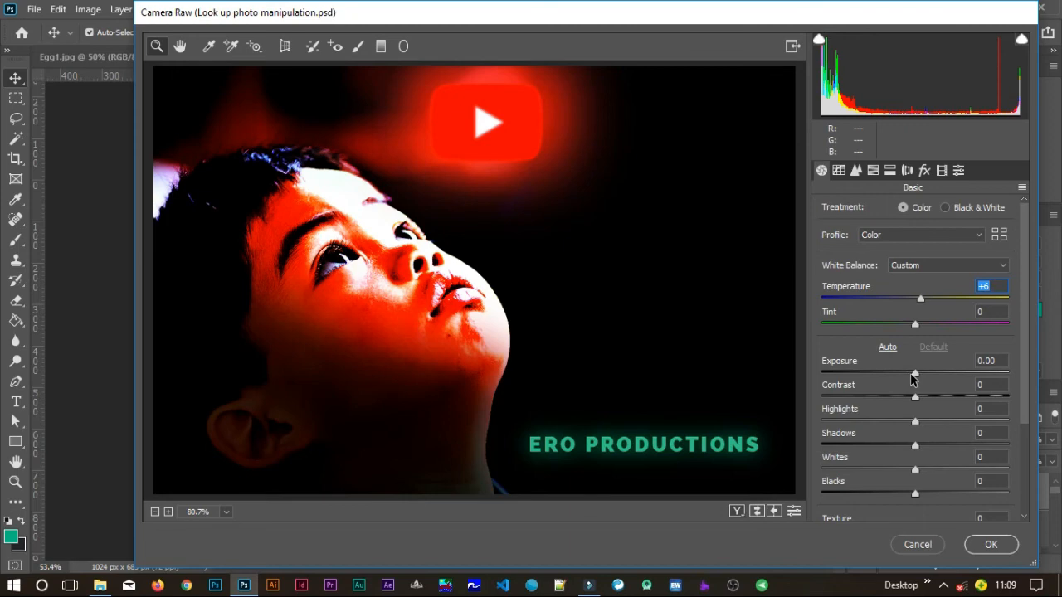
Set Exposure to -0.85, Contrast to +6, Highlights to +12 and Shadows to +21
{"action": "left_click_drag", "start_coordinate": [914, 376], "coordinate": [899, 373]}
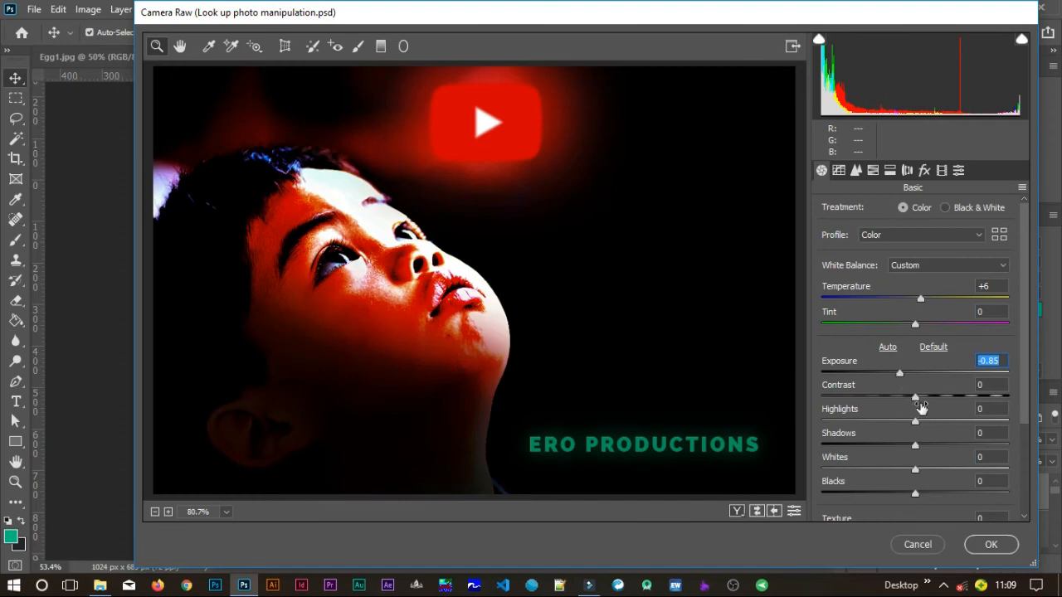
{"action": "left_click", "coordinate": [917, 396]}
{"action": "left_click_drag", "start_coordinate": [923, 399], "coordinate": [935, 448]}
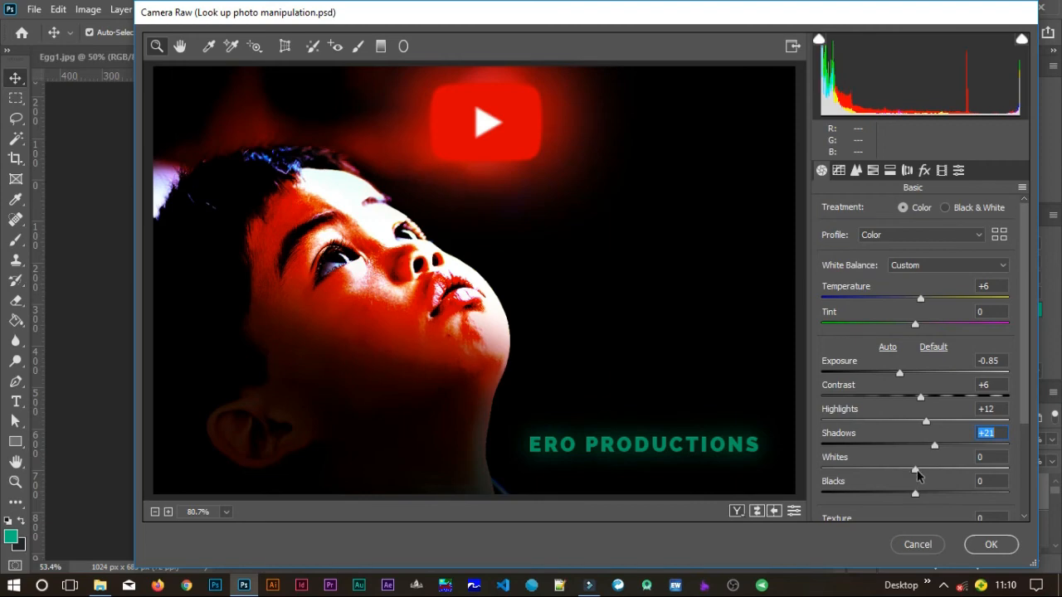
Set Whites to +19 and Blacks to -16 in the Camera Raw adjustments
{"action": "left_click_drag", "start_coordinate": [916, 471], "coordinate": [946, 470]}
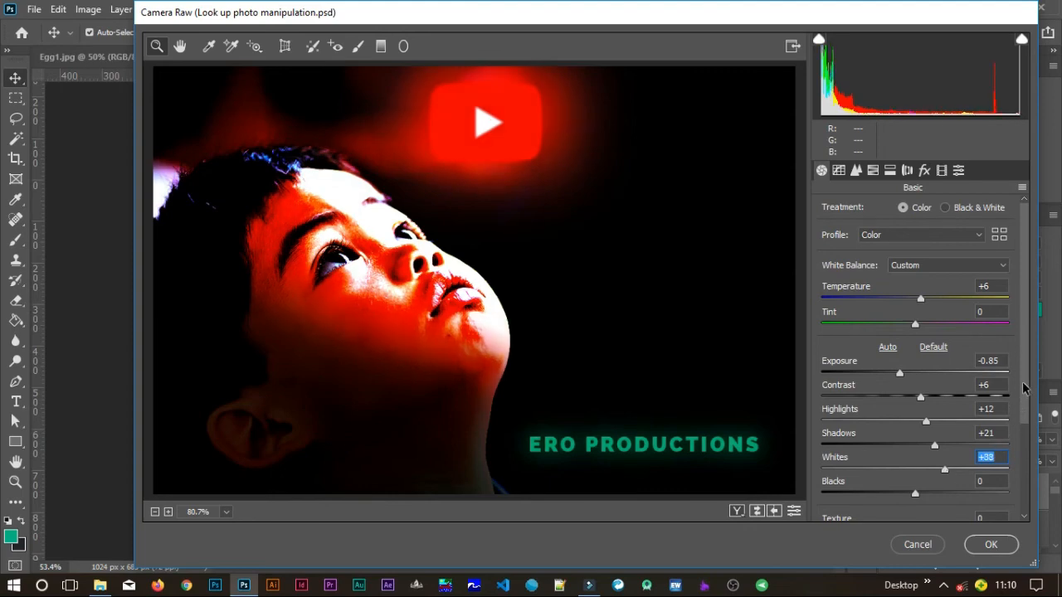
{"action": "left_click_drag", "start_coordinate": [1024, 386], "coordinate": [1025, 447]}
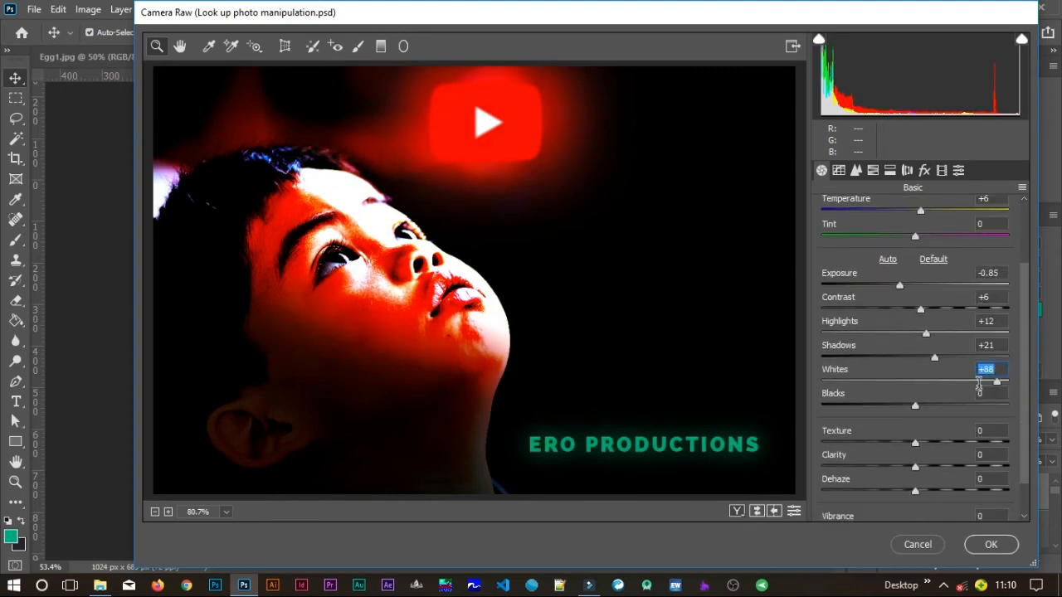
{"action": "left_click_drag", "start_coordinate": [998, 384], "coordinate": [916, 406]}
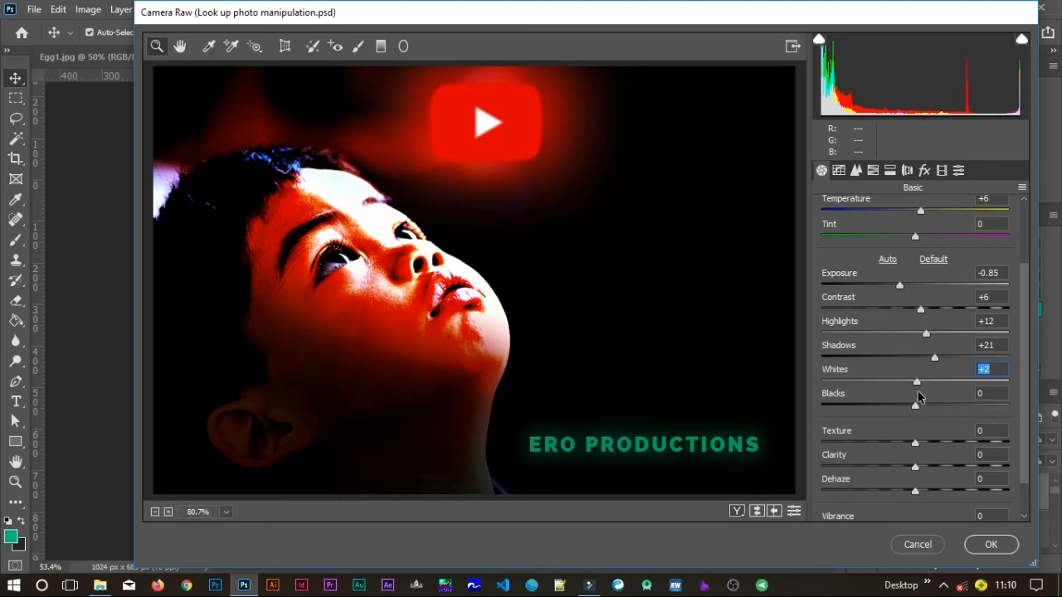
{"action": "left_click", "coordinate": [921, 384]}
{"action": "left_click_drag", "start_coordinate": [923, 387], "coordinate": [934, 383]}
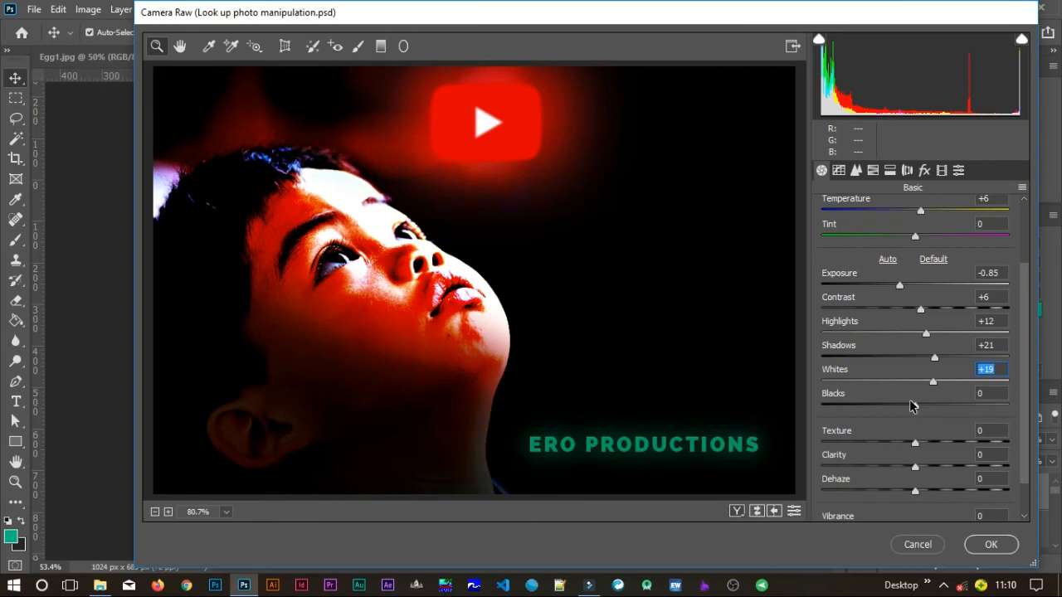
{"action": "left_click_drag", "start_coordinate": [915, 404], "coordinate": [900, 412]}
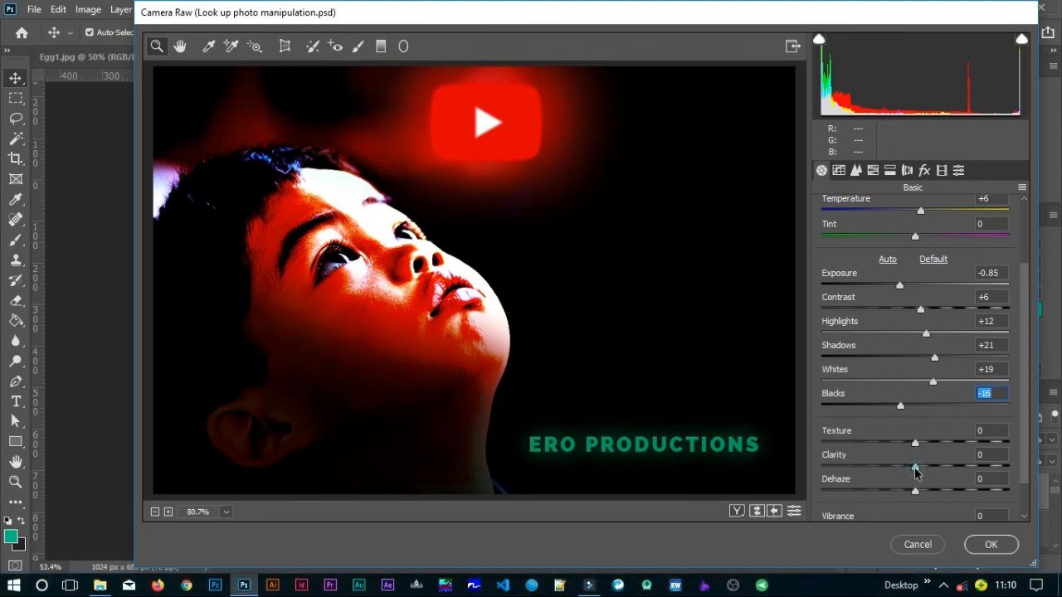
Set Clarity to +7, Vibrance to +4 and Dehaze to +25
{"action": "left_click_drag", "start_coordinate": [916, 471], "coordinate": [924, 469]}
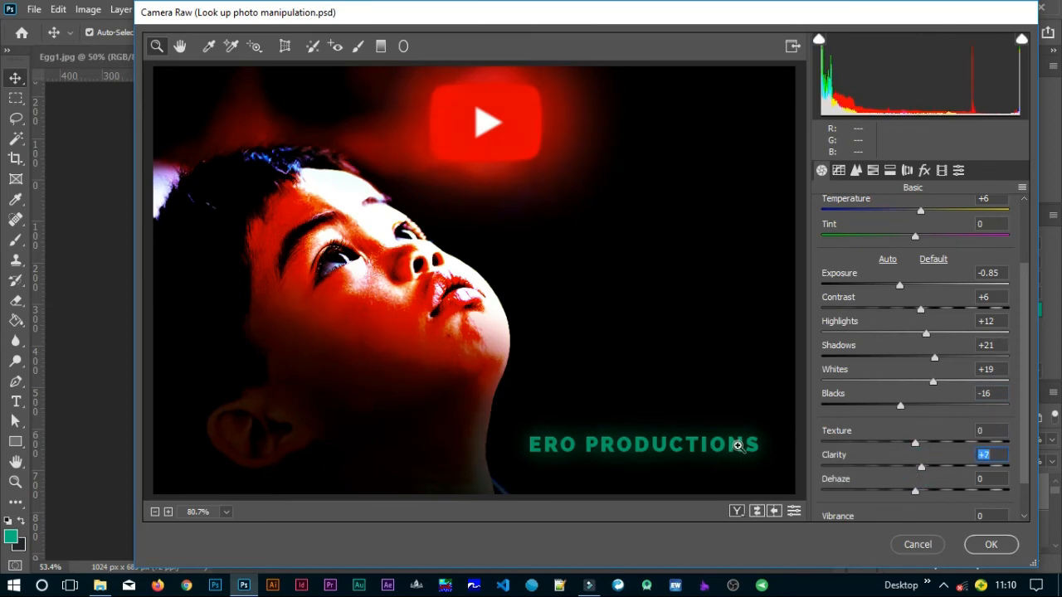
{"action": "left_click_drag", "start_coordinate": [1027, 425], "coordinate": [1024, 467]}
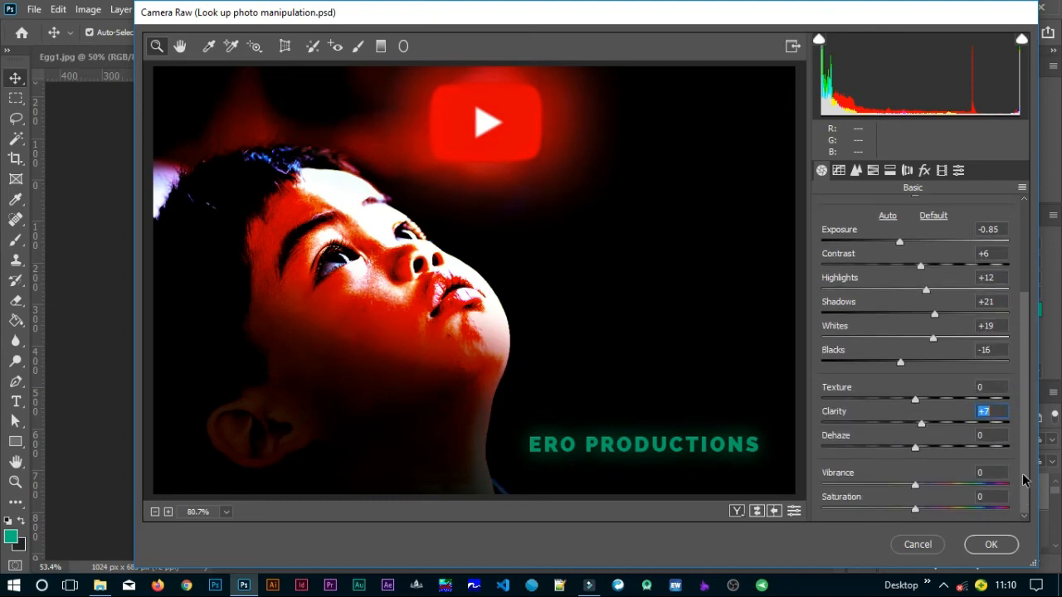
{"action": "left_click_drag", "start_coordinate": [916, 487], "coordinate": [925, 490]}
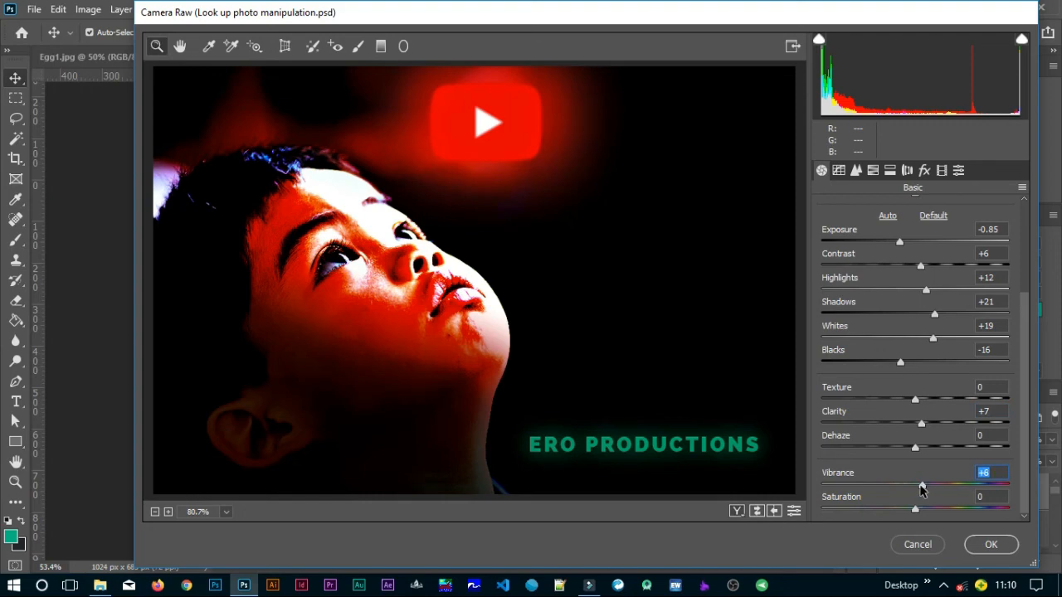
{"action": "left_click", "coordinate": [916, 449]}
{"action": "left_click_drag", "start_coordinate": [927, 453], "coordinate": [939, 452]}
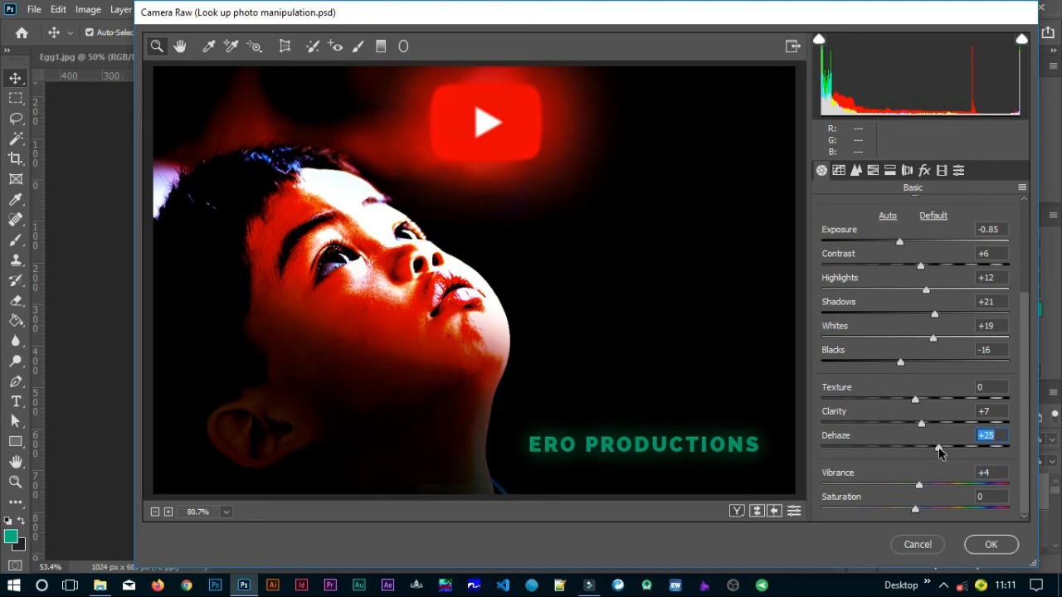
Lower the Camera Raw white balance Temperature to 2
{"action": "scroll", "coordinate": [1021, 406], "scroll_direction": "up", "scroll_amount": 3}
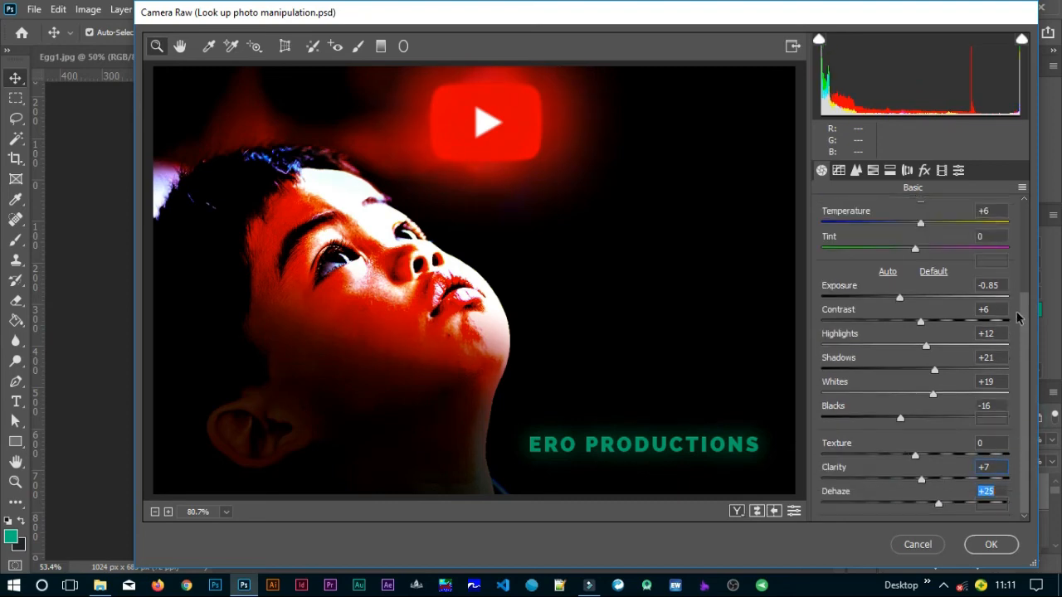
{"action": "scroll", "coordinate": [1019, 318], "scroll_direction": "up", "scroll_amount": 3}
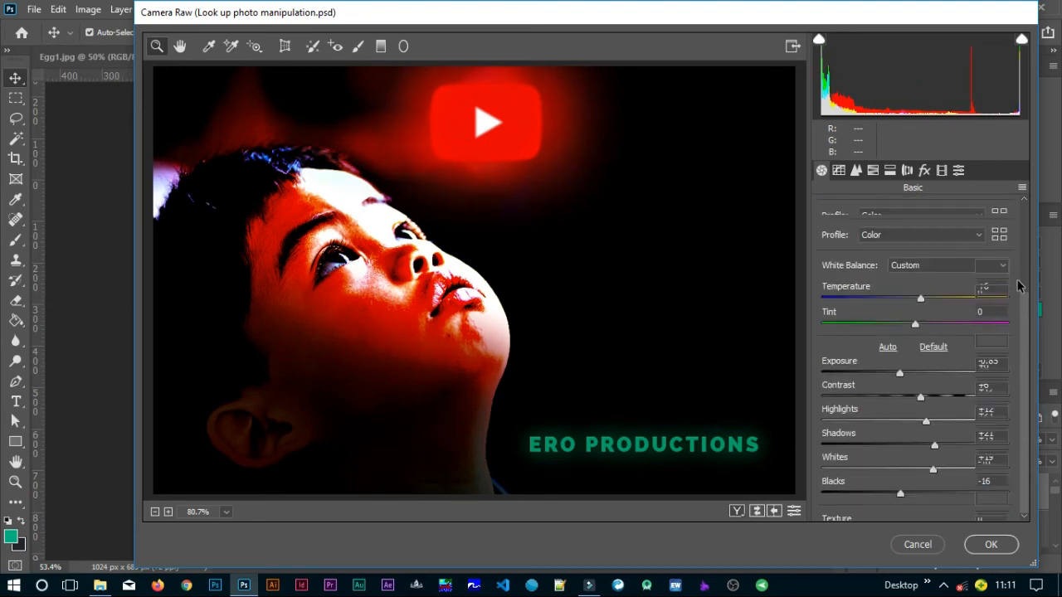
{"action": "left_click", "coordinate": [948, 292]}
{"action": "type", "text": "2"}
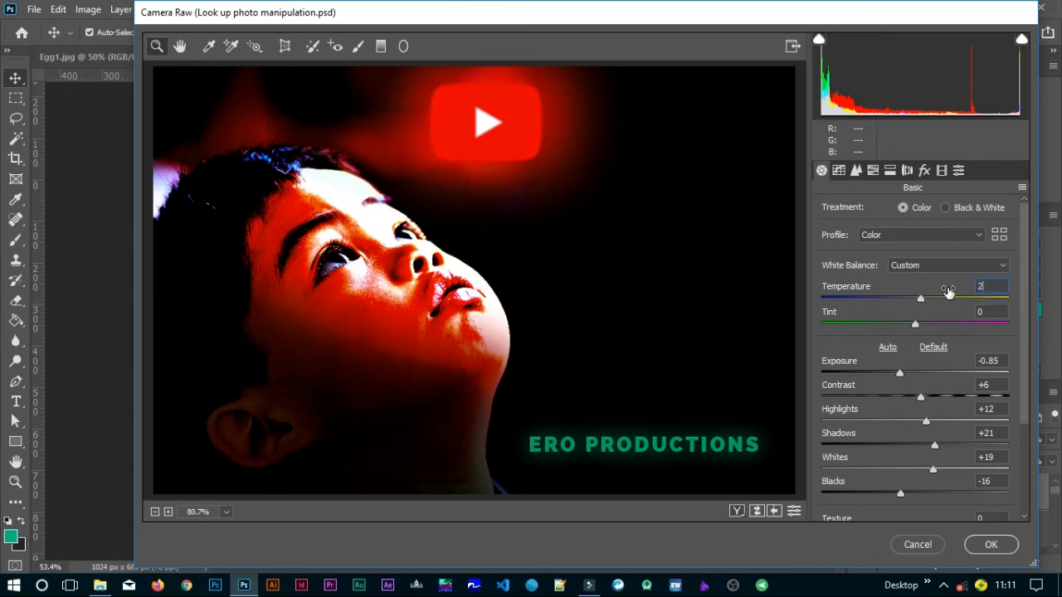
Raise the black point of the RGB point tone curve to Output 4 at Input 0
{"action": "left_click", "coordinate": [839, 173]}
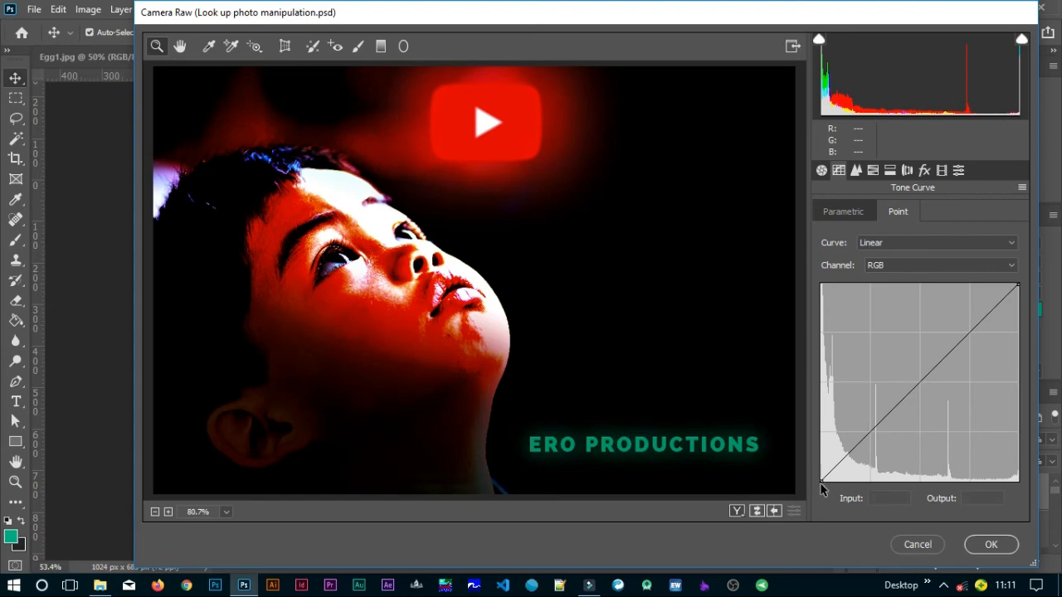
{"action": "left_click_drag", "start_coordinate": [822, 481], "coordinate": [818, 481]}
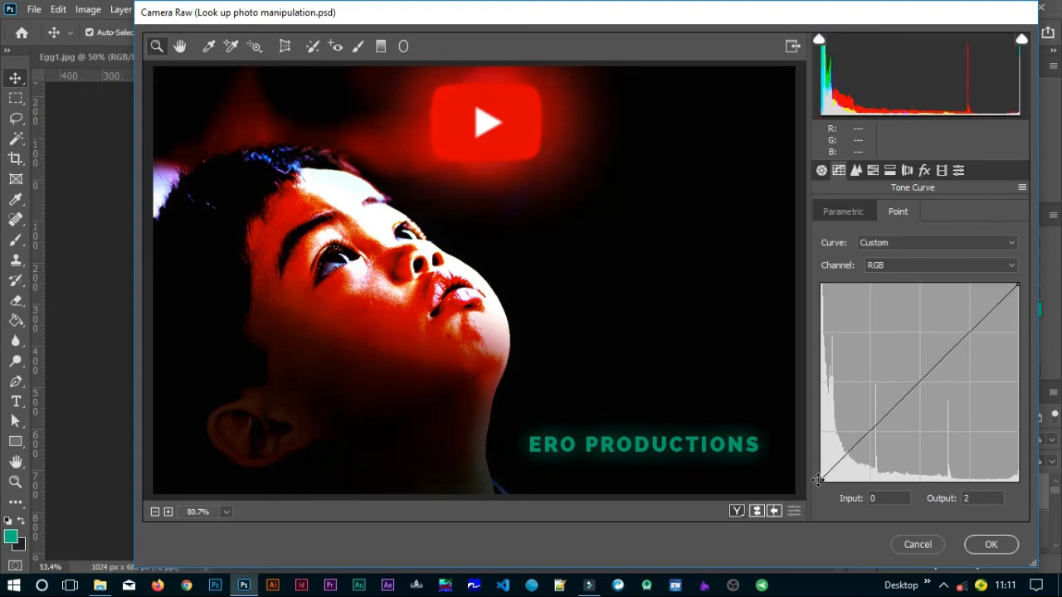
{"action": "left_click_drag", "start_coordinate": [817, 480], "coordinate": [818, 483]}
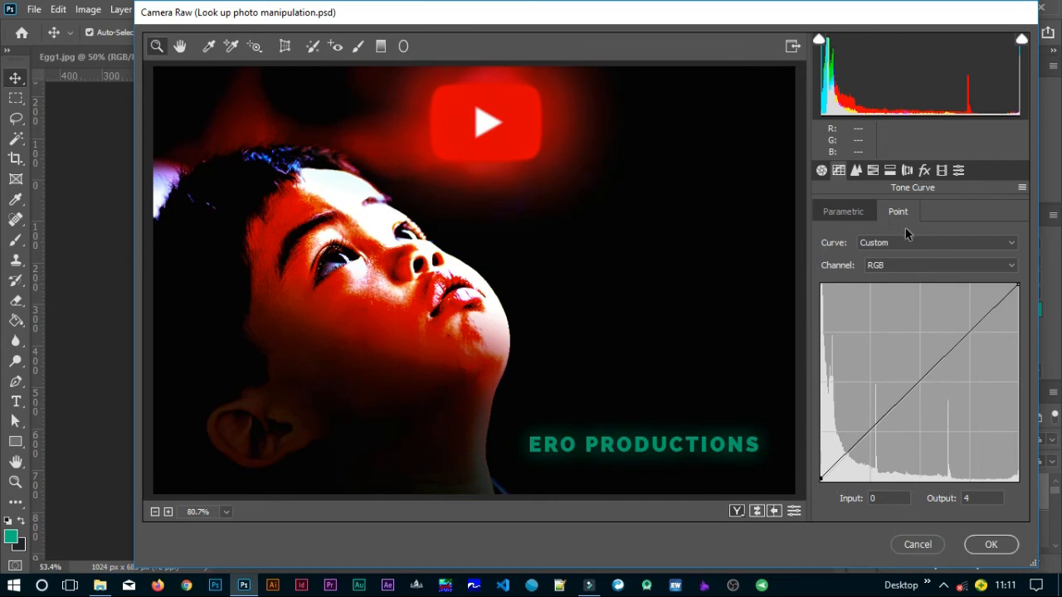
Set the post-crop vignetting Amount to -100 and its Midpoint to 0
{"action": "left_click", "coordinate": [925, 172]}
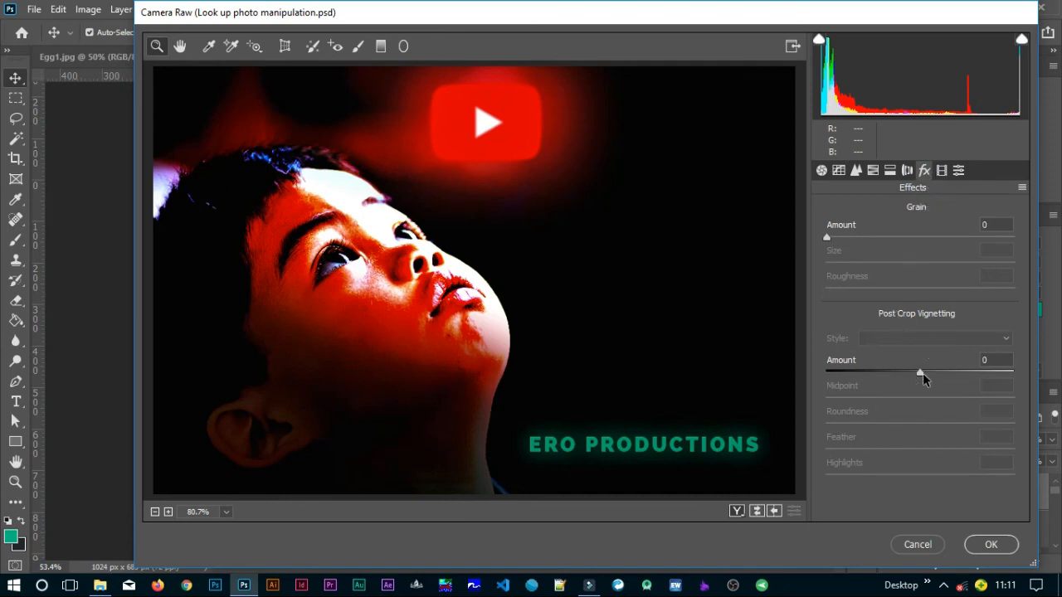
{"action": "left_click_drag", "start_coordinate": [920, 373], "coordinate": [819, 381]}
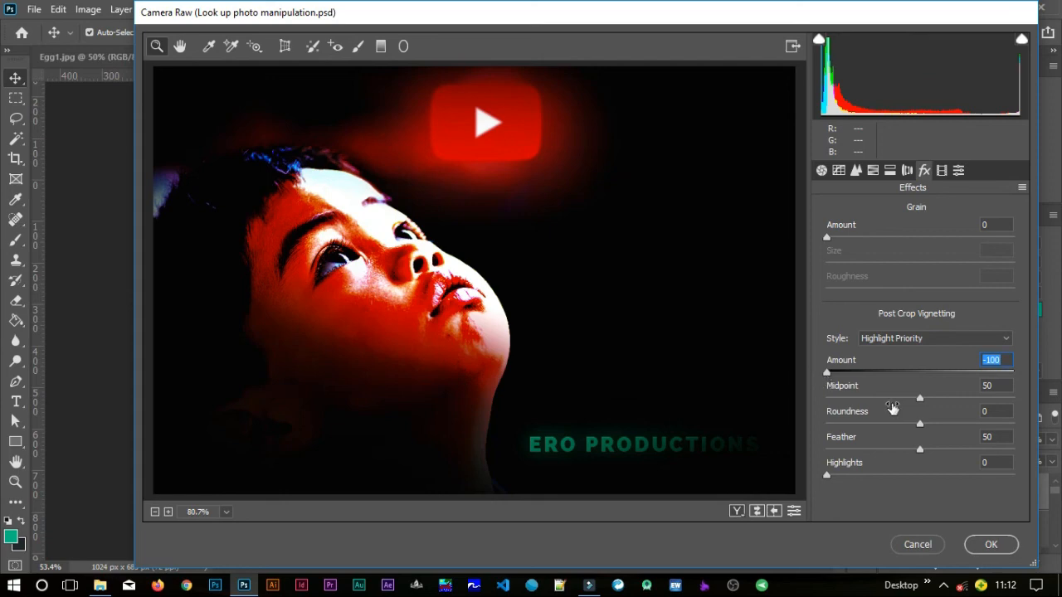
{"action": "left_click", "coordinate": [919, 399]}
{"action": "mouse_move", "coordinate": [870, 408]}
{"action": "left_mouse_down"}
{"action": "mouse_move", "coordinate": [802, 406]}
{"action": "mouse_move", "coordinate": [879, 408]}
{"action": "left_mouse_up"}
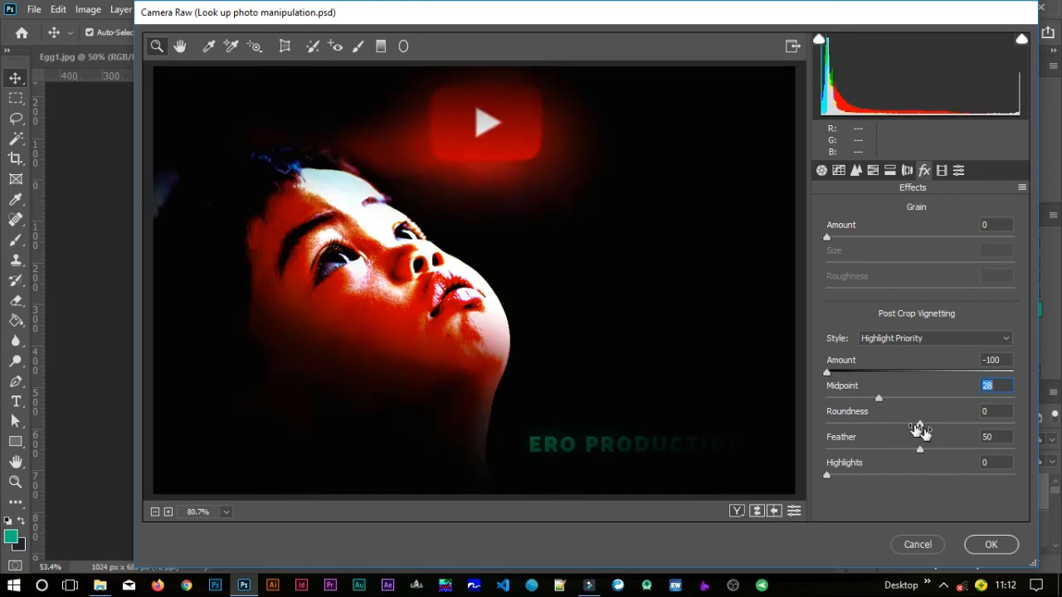
{"action": "left_click_drag", "start_coordinate": [879, 400], "coordinate": [794, 403]}
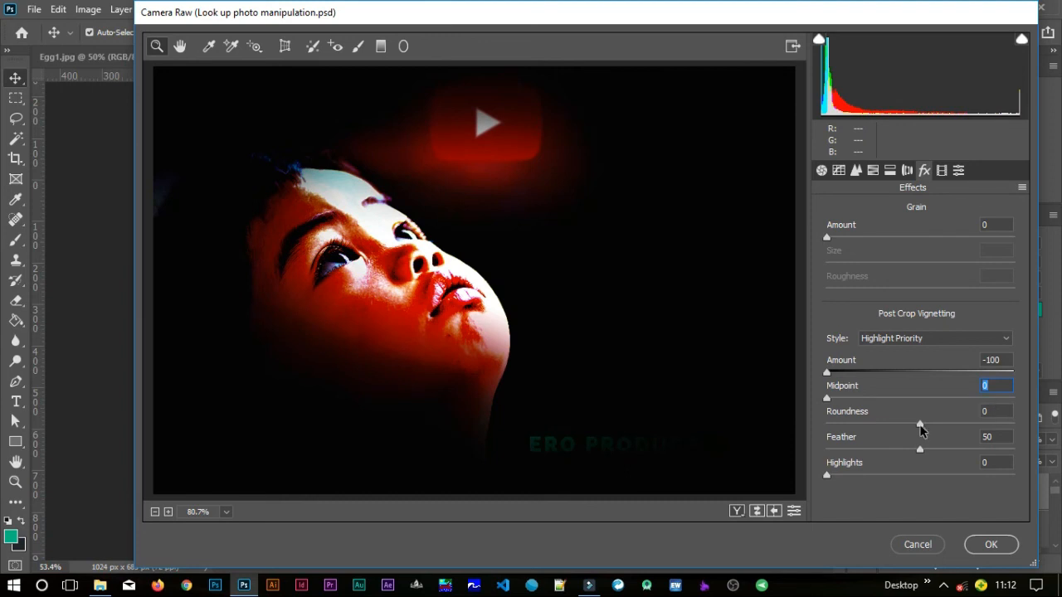
Set the vignette's Roundness to -100 and its Feather to 0
{"action": "left_click_drag", "start_coordinate": [923, 426], "coordinate": [868, 464]}
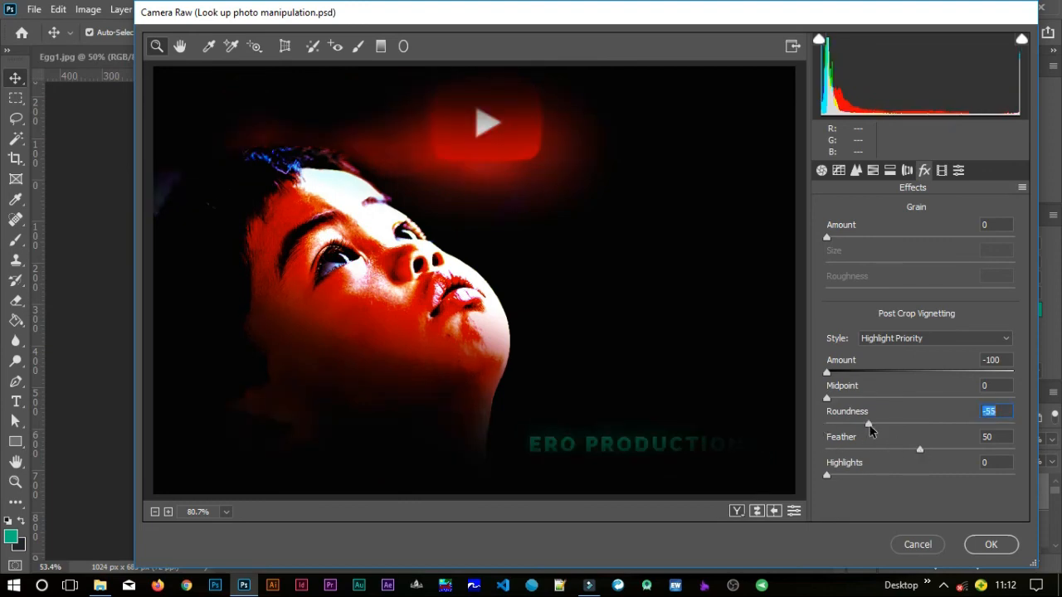
{"action": "left_click_drag", "start_coordinate": [870, 429], "coordinate": [790, 431]}
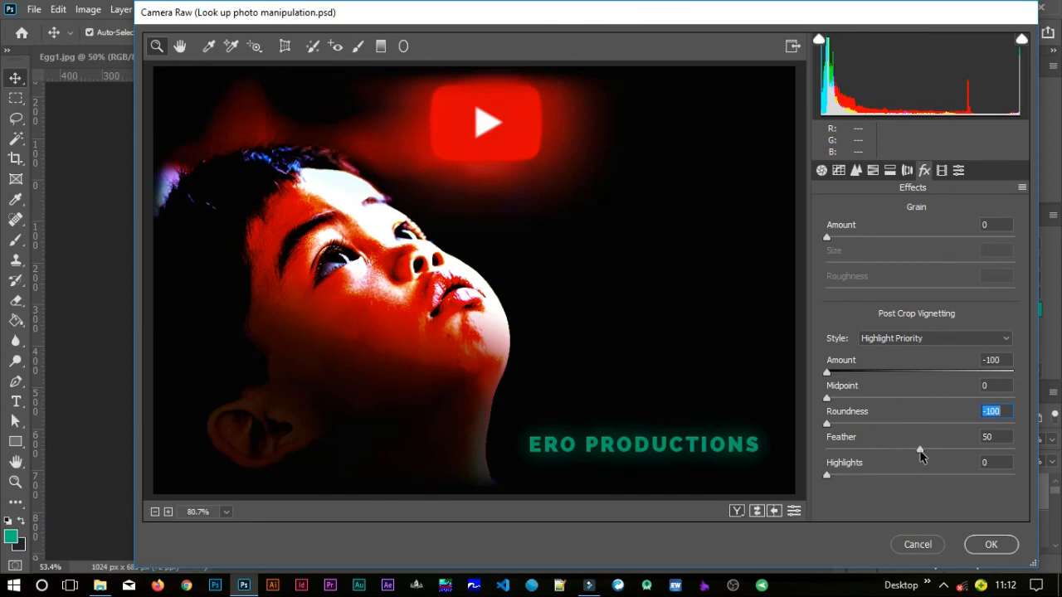
{"action": "left_click_drag", "start_coordinate": [919, 450], "coordinate": [792, 454]}
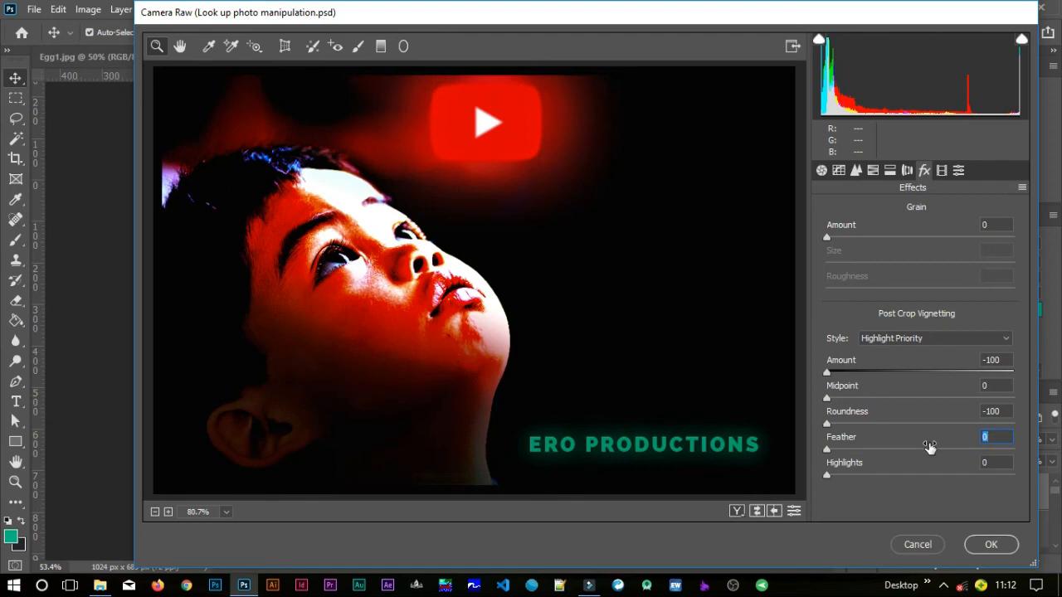
Set the vignette's Roundness to -79 and its Midpoint to 34
{"action": "left_click", "coordinate": [827, 424]}
{"action": "left_click_drag", "start_coordinate": [827, 425], "coordinate": [848, 417]}
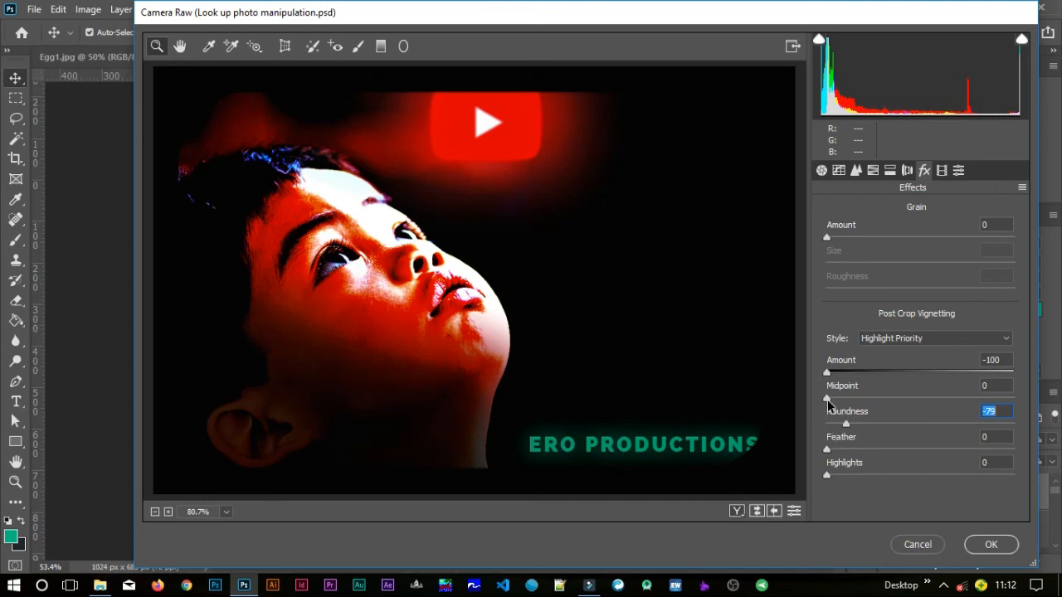
{"action": "left_click_drag", "start_coordinate": [827, 399], "coordinate": [905, 400]}
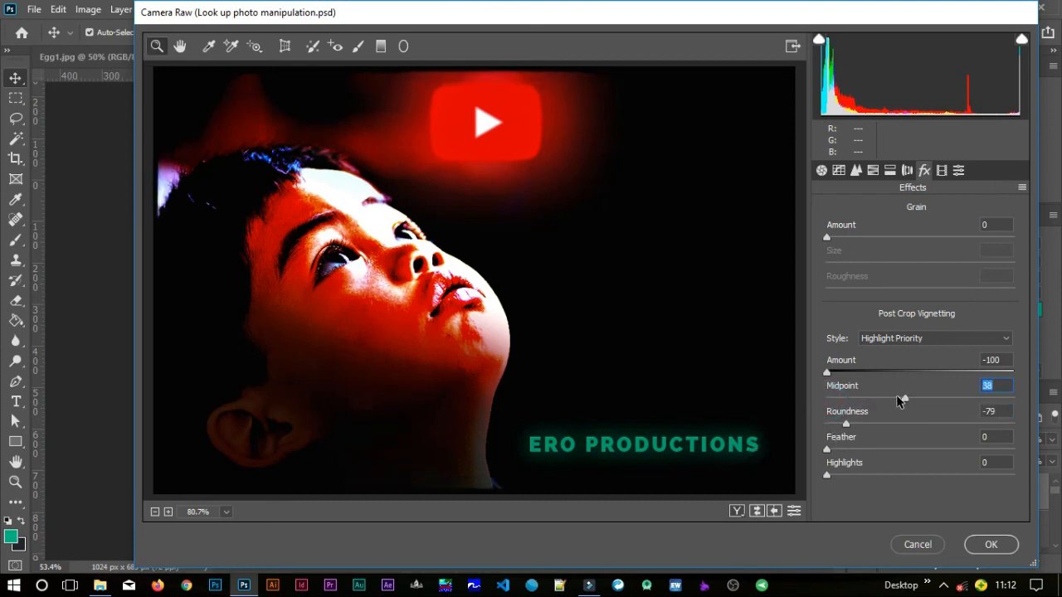
{"action": "left_click_drag", "start_coordinate": [899, 397], "coordinate": [892, 396]}
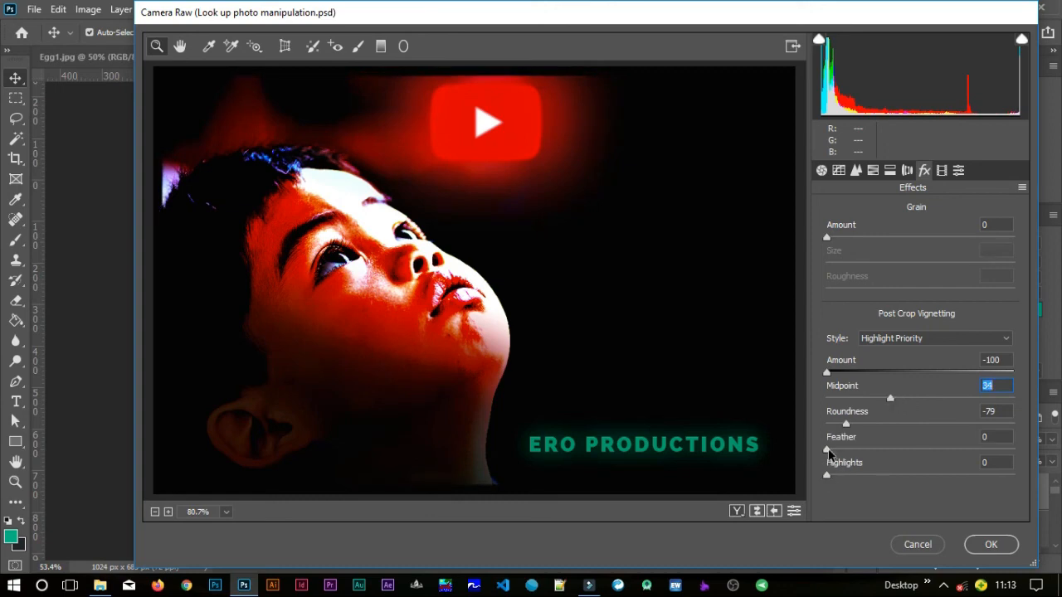
Soften the vignette with a Feather of 64 and a Midpoint of 50
{"action": "left_click_drag", "start_coordinate": [827, 450], "coordinate": [978, 440]}
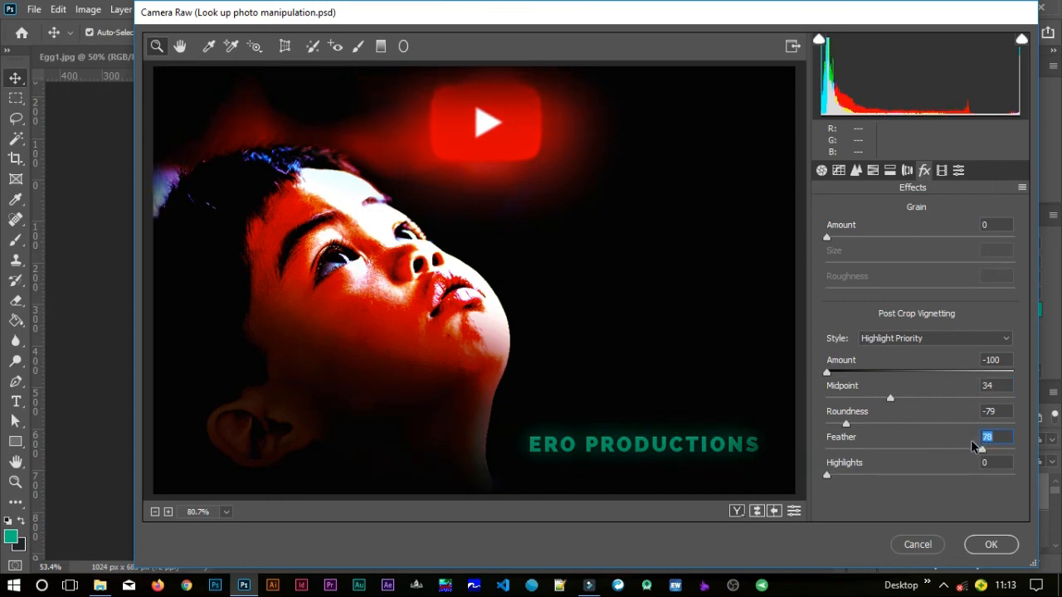
{"action": "left_click", "coordinate": [954, 447]}
{"action": "key", "text": "Down"}
{"action": "key", "text": "Down"}
{"action": "key", "text": "Down"}
{"action": "left_click", "coordinate": [893, 400]}
{"action": "left_click_drag", "start_coordinate": [896, 403], "coordinate": [923, 401]}
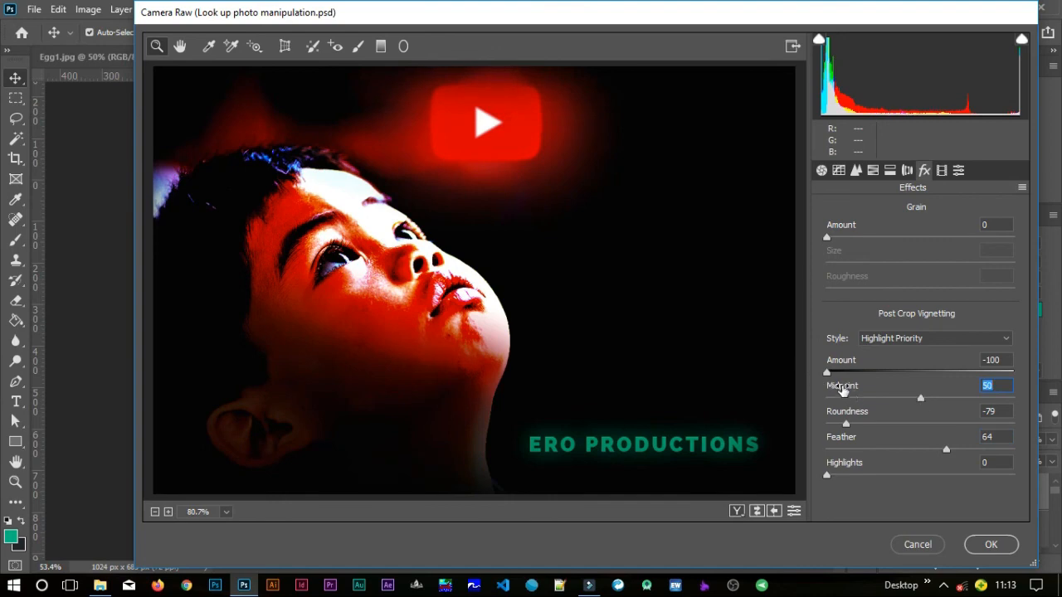
Reduce the vignetting Amount to -50 and apply the Camera Raw filter to the layer
{"action": "left_click_drag", "start_coordinate": [827, 372], "coordinate": [874, 371]}
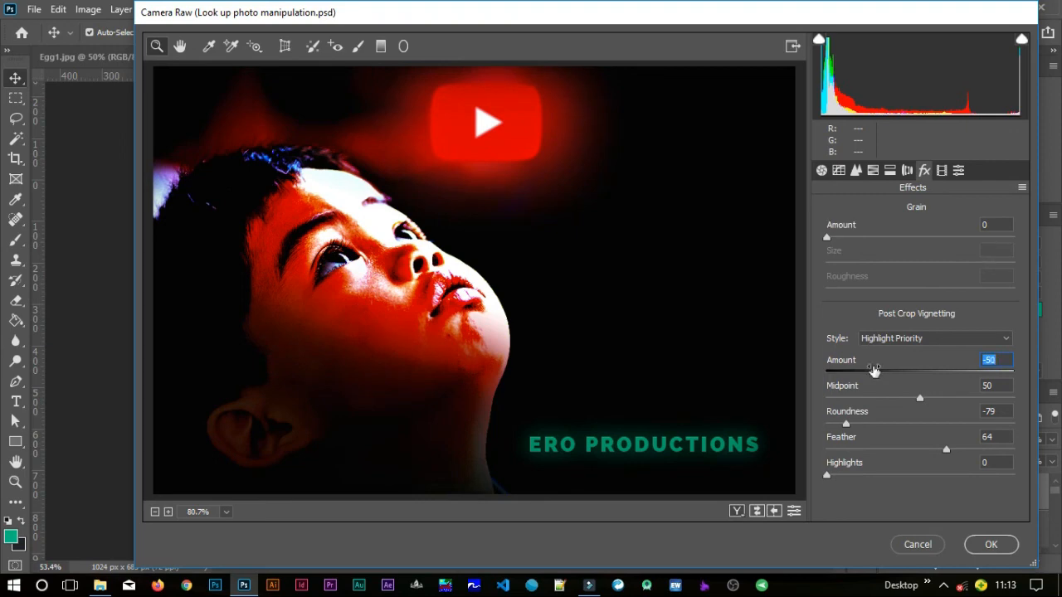
{"action": "left_click", "coordinate": [572, 330], "text": "alt"}
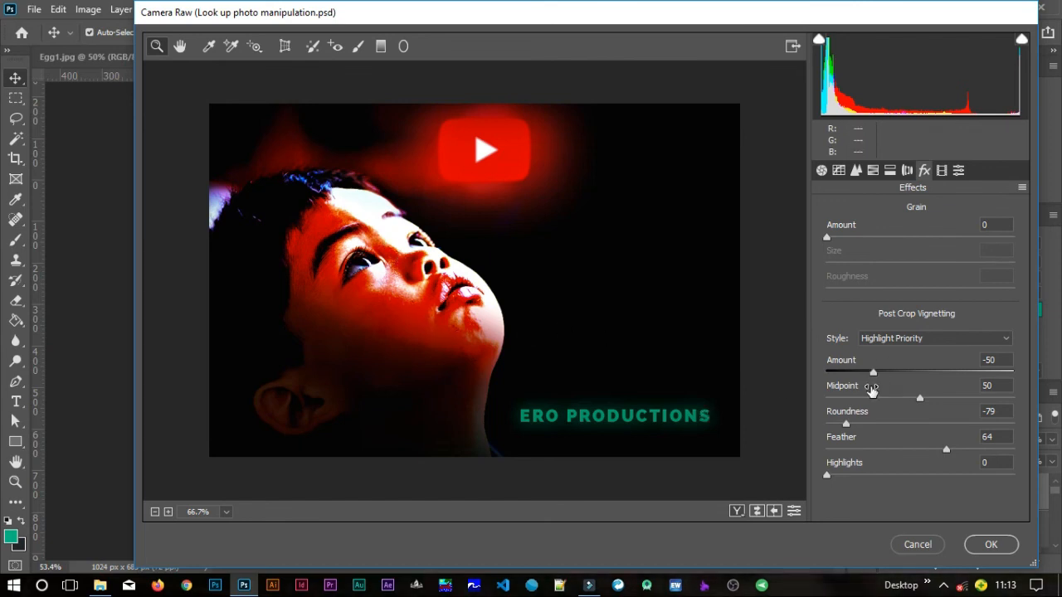
{"action": "left_click", "coordinate": [999, 546]}
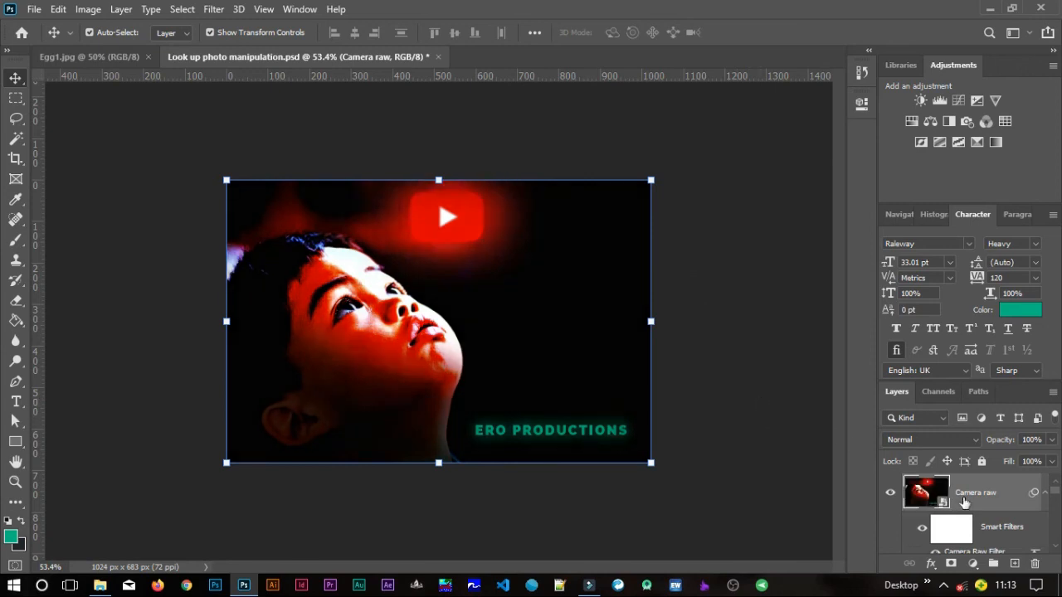
Collapse the Camera raw layer's smart filters and toggle its visibility to compare the image before and after grading, then deselect it
{"action": "left_click", "coordinate": [1046, 497]}
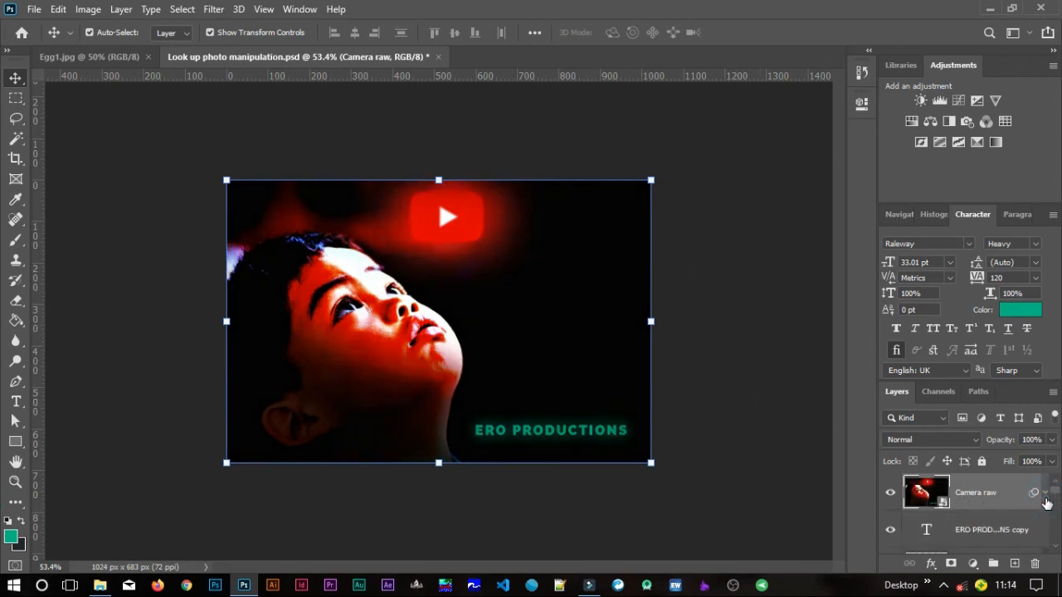
{"action": "left_click", "coordinate": [891, 497]}
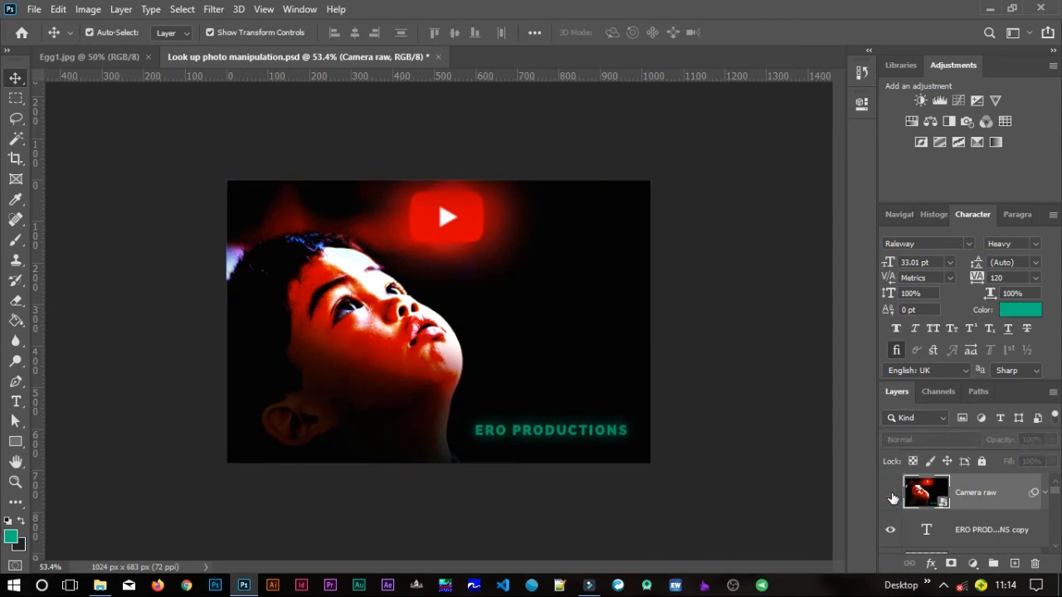
{"action": "left_click", "coordinate": [891, 496]}
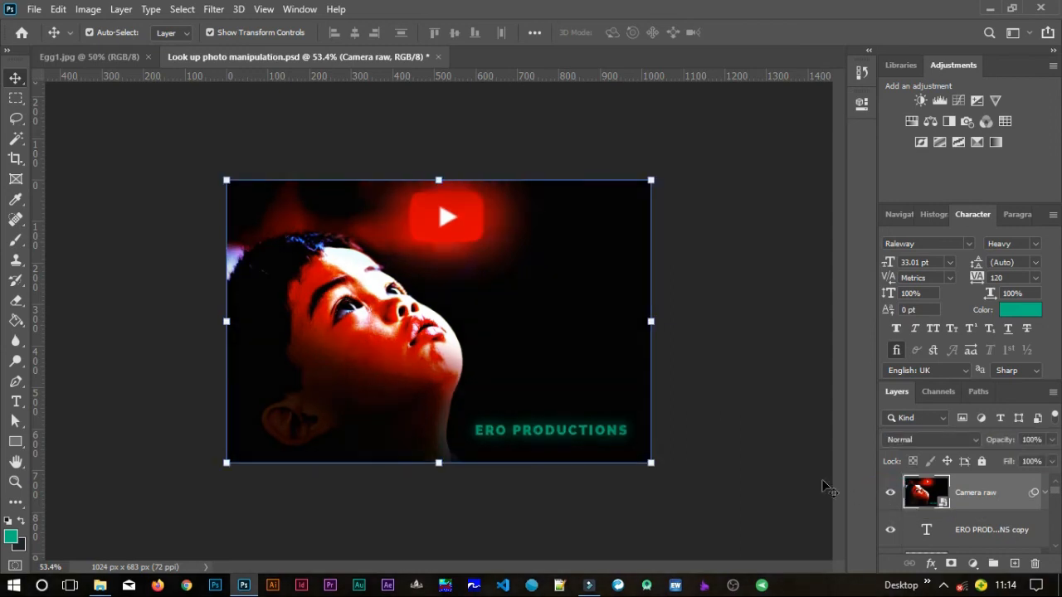
{"action": "left_click", "coordinate": [741, 461]}
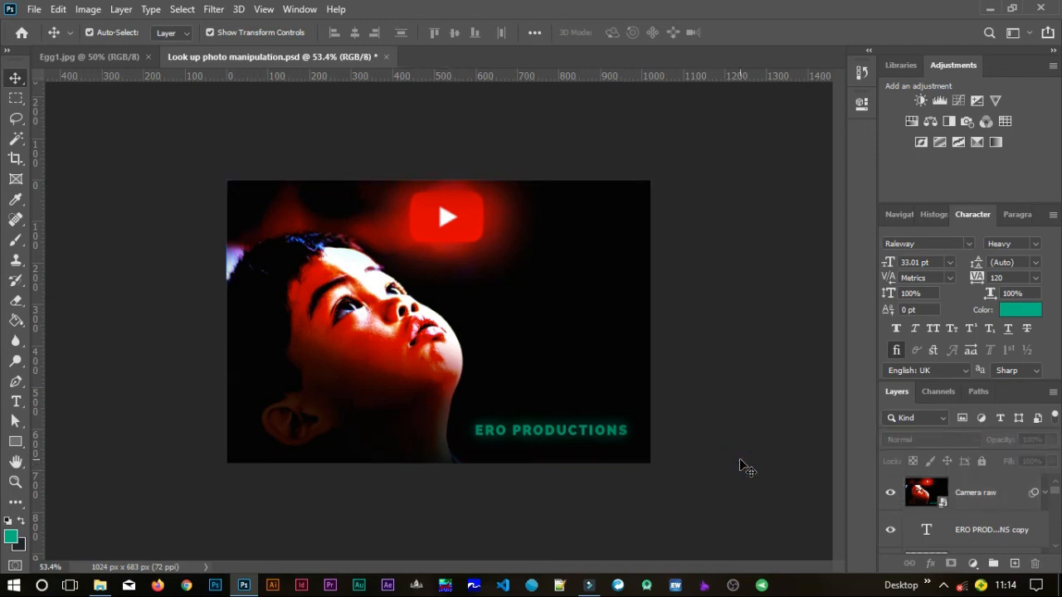